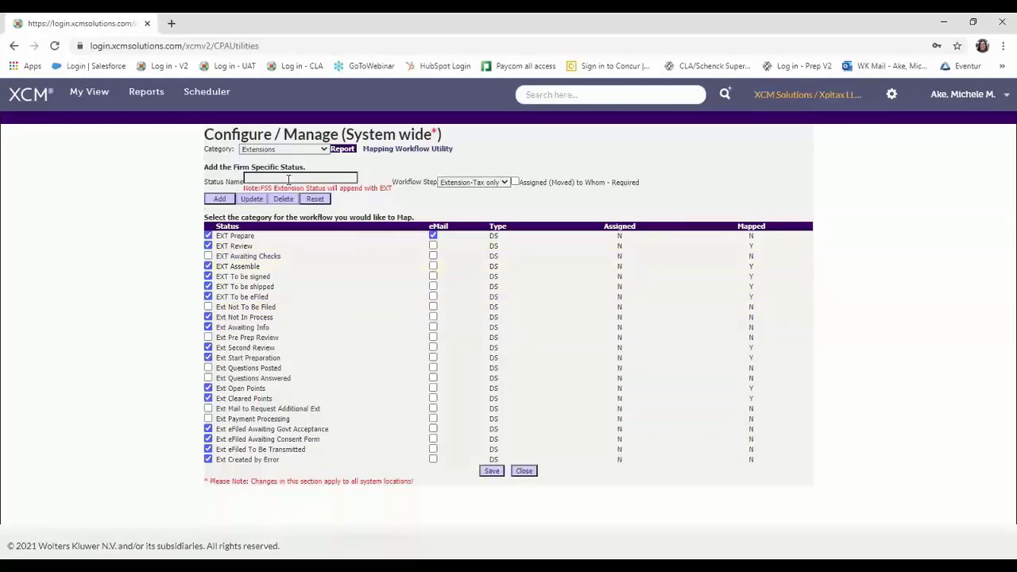
pyautogui.click(288, 180)
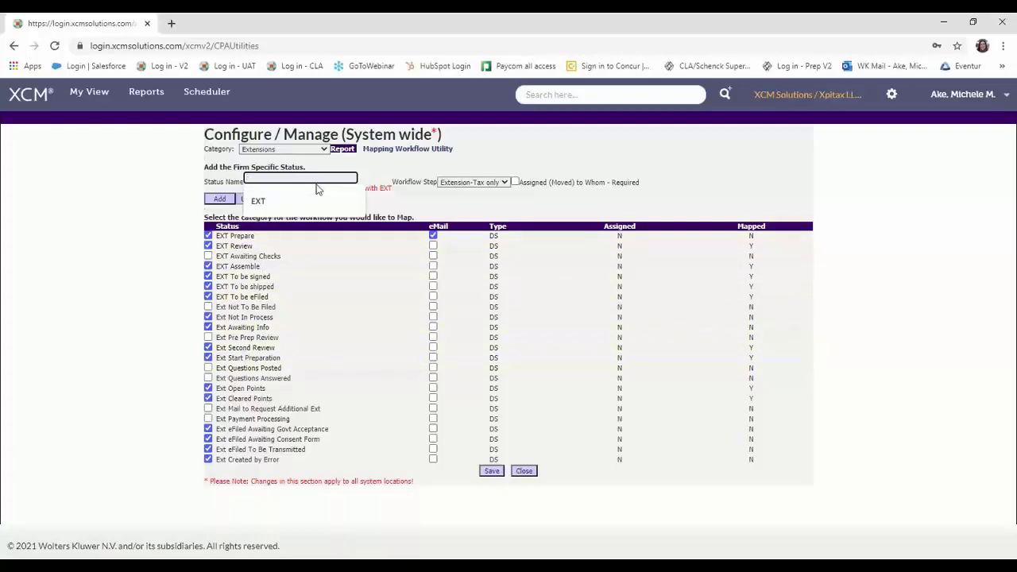
pyautogui.click(402, 204)
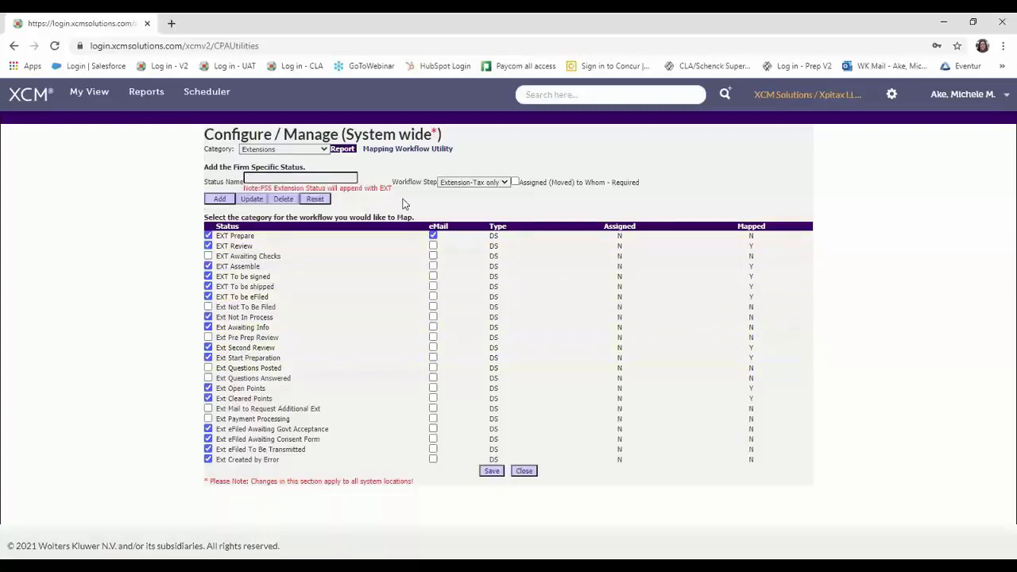
pyautogui.click(519, 182)
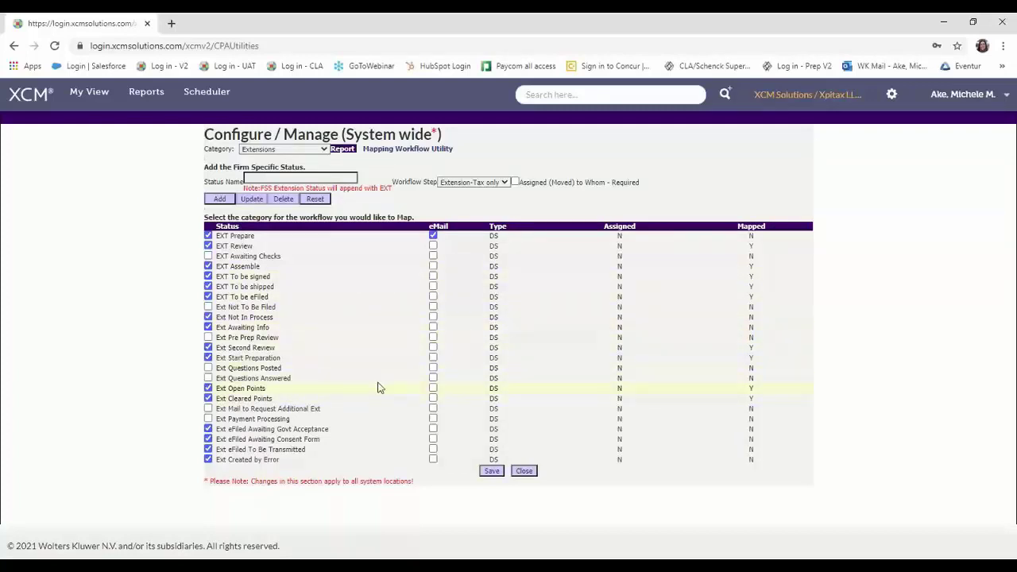
# - Open the Manage Workflow Mapping utility and examine the status mapping for the Extensions category
pyautogui.click(890, 99)
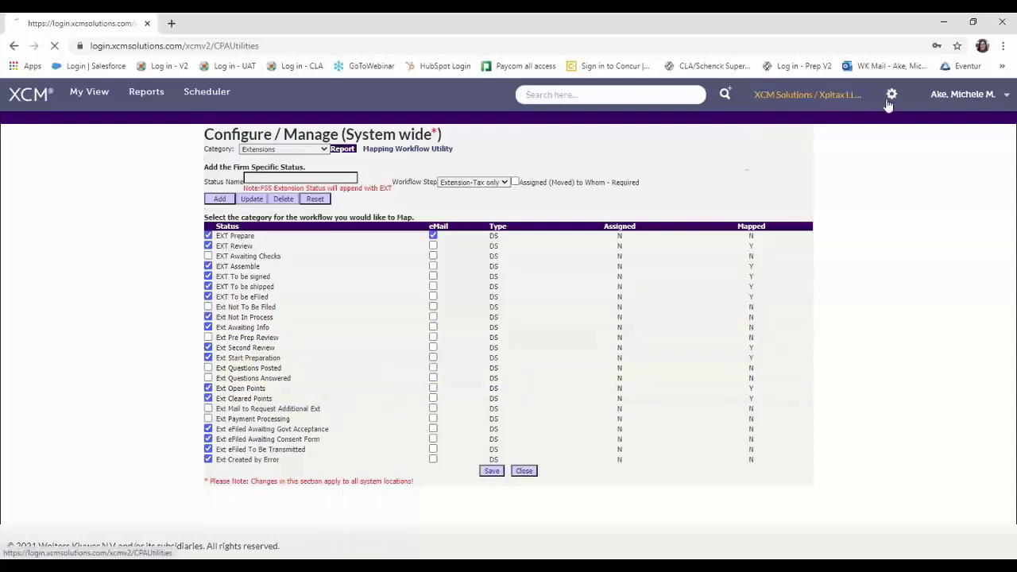
pyautogui.scroll(-1, 107, 332)
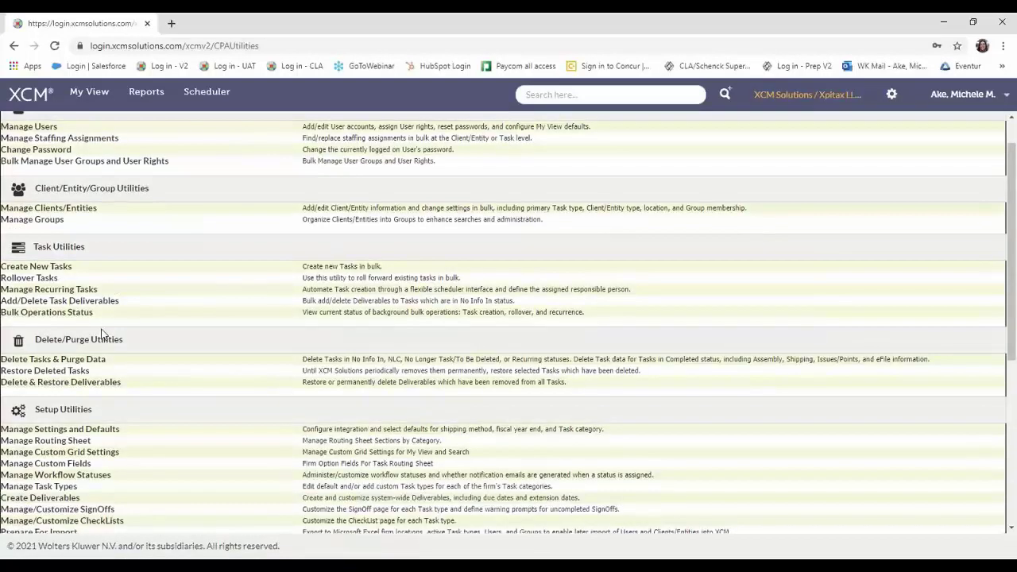
pyautogui.scroll(-2, 102, 334)
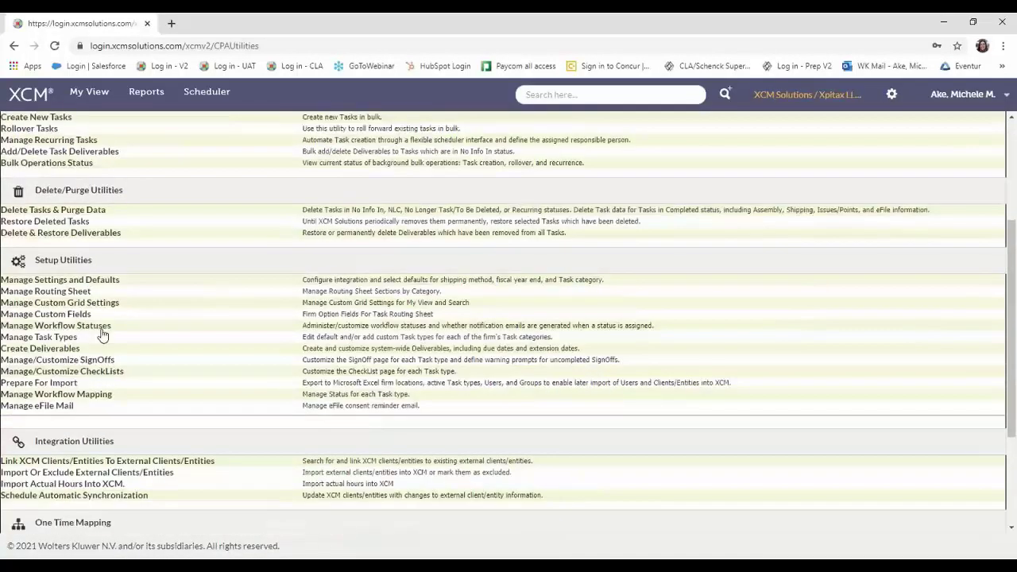
pyautogui.click(80, 398)
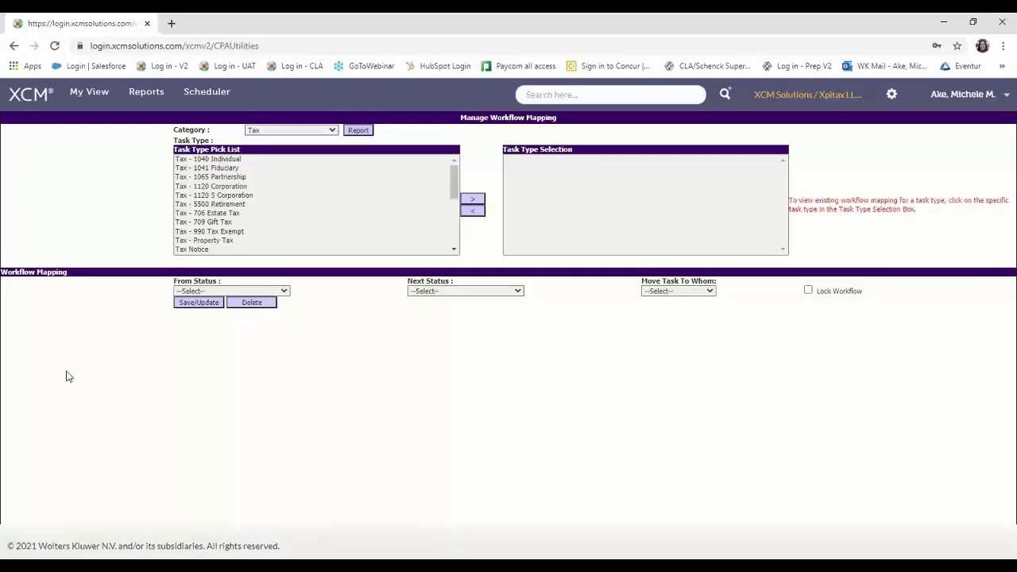
pyautogui.click(300, 134)
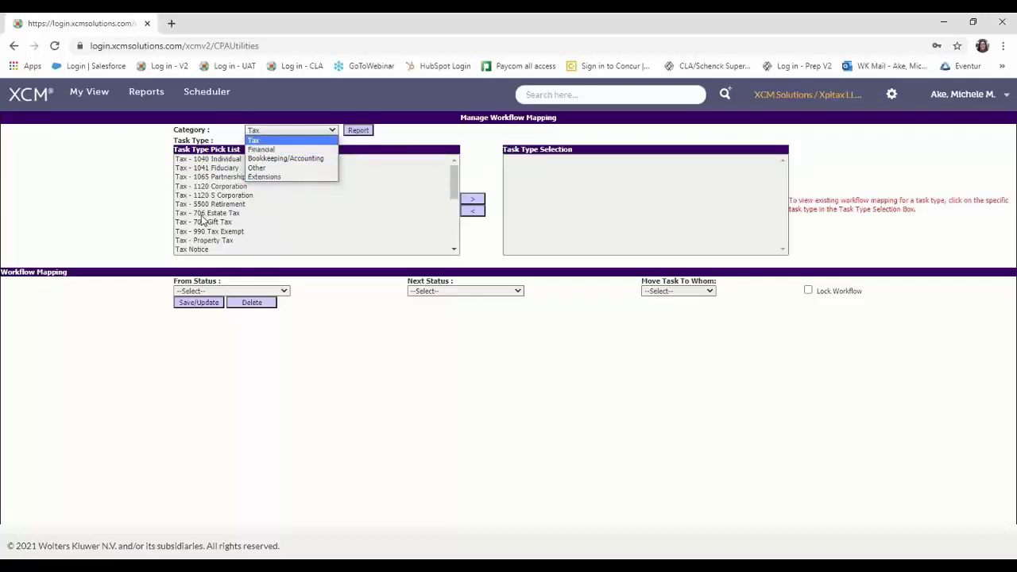
pyautogui.click(274, 177)
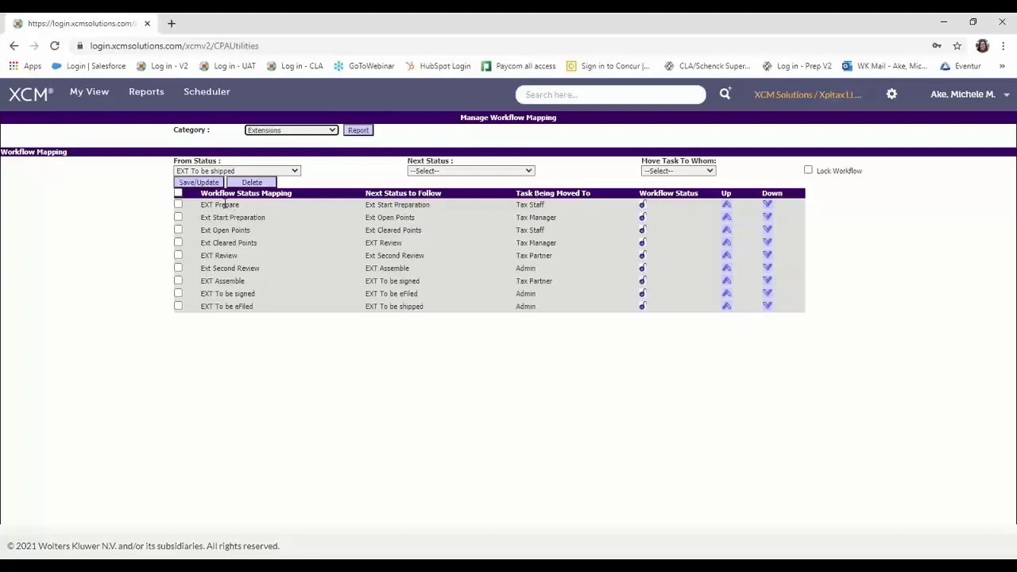
pyautogui.click(396, 215)
pyautogui.click(398, 211)
# - Open the routing sheet of Ake Daycare's 1041 task from the assigned tasks and go to its deliverables
pyautogui.click(725, 96)
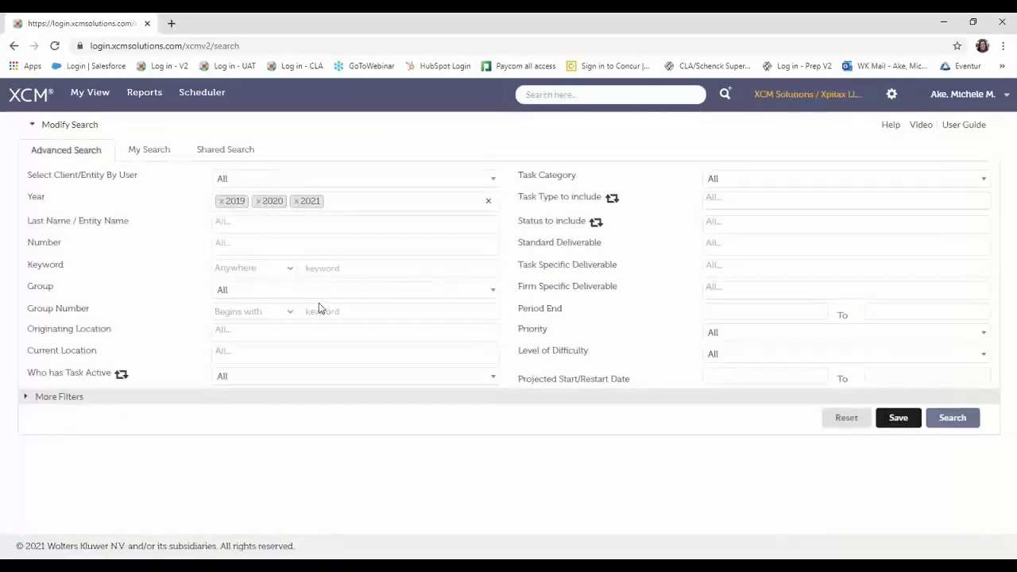
pyautogui.click(89, 95)
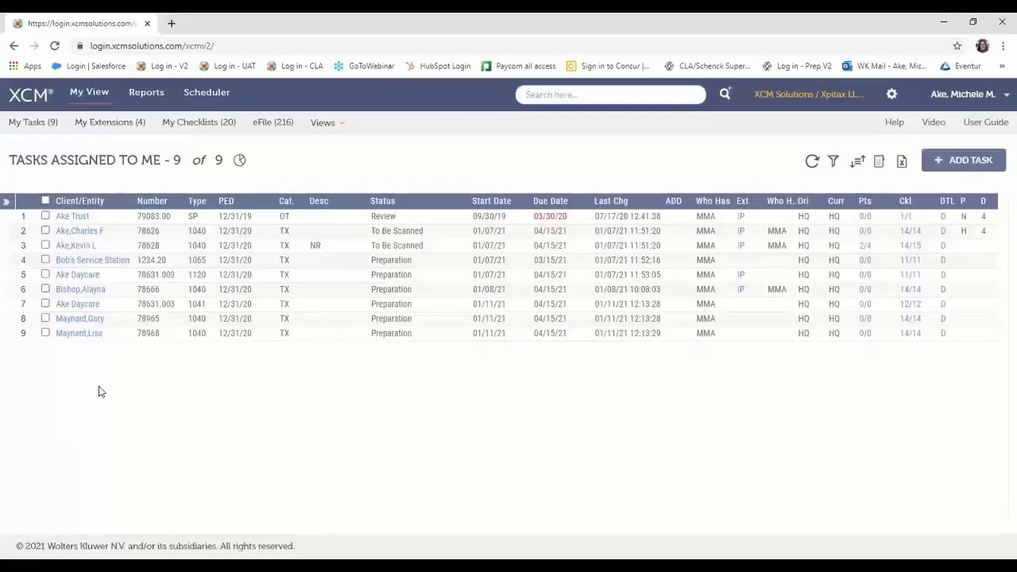
pyautogui.click(76, 305)
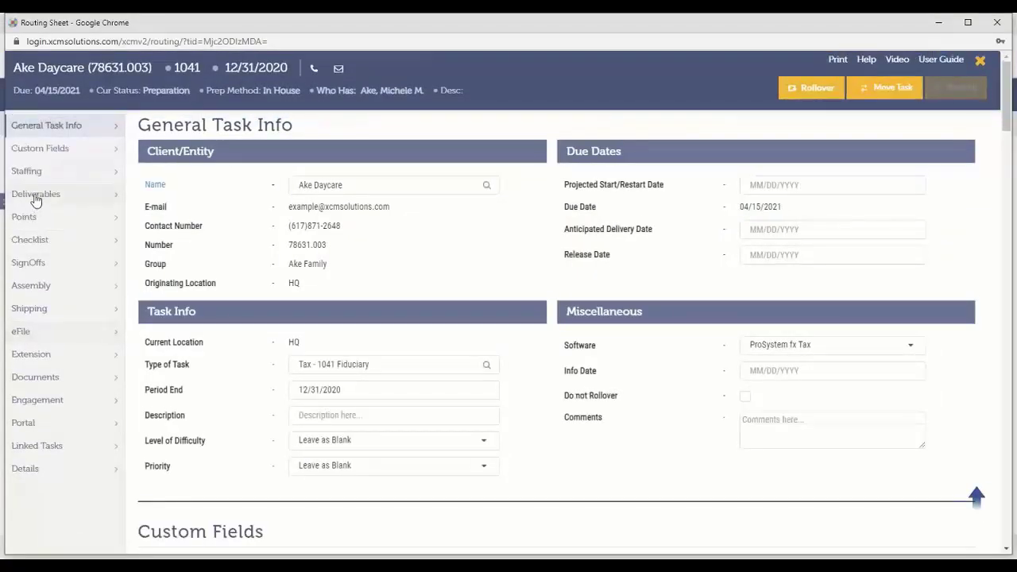
pyautogui.click(36, 196)
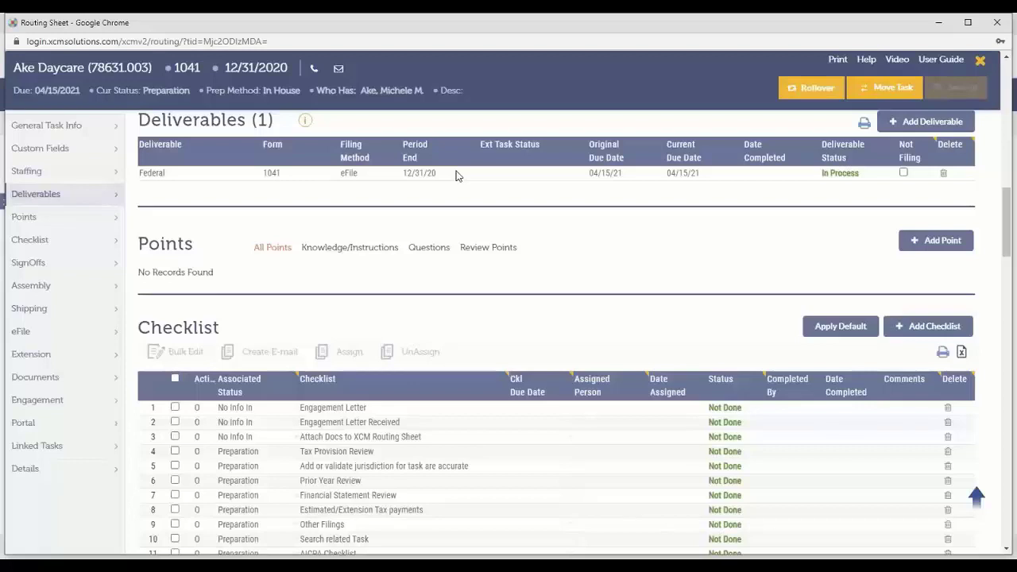
# - Choose Massachusetts, Rhode Island and Other Fed 1041-435 as new deliverables for the task
pyautogui.click(926, 123)
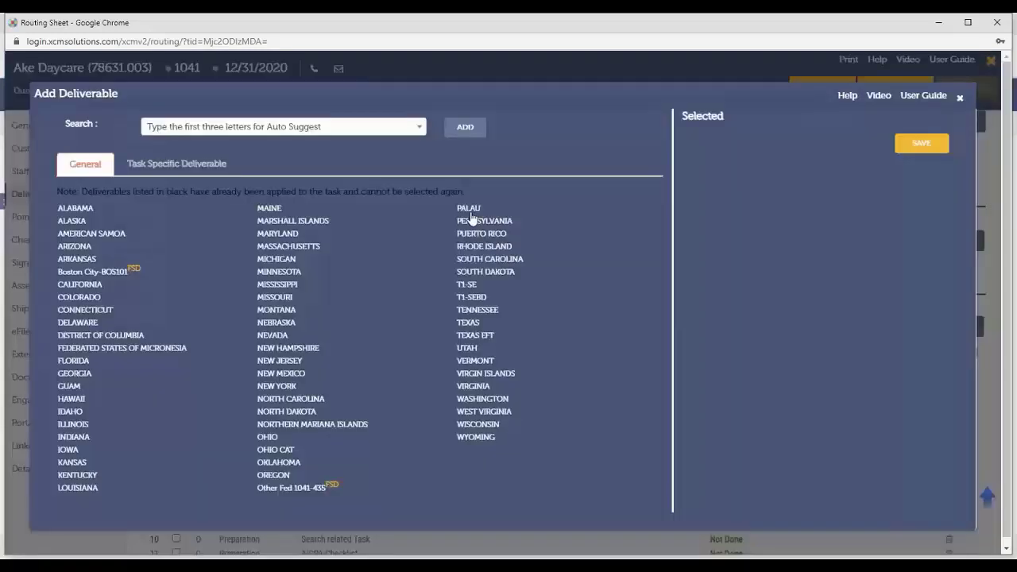
pyautogui.click(279, 248)
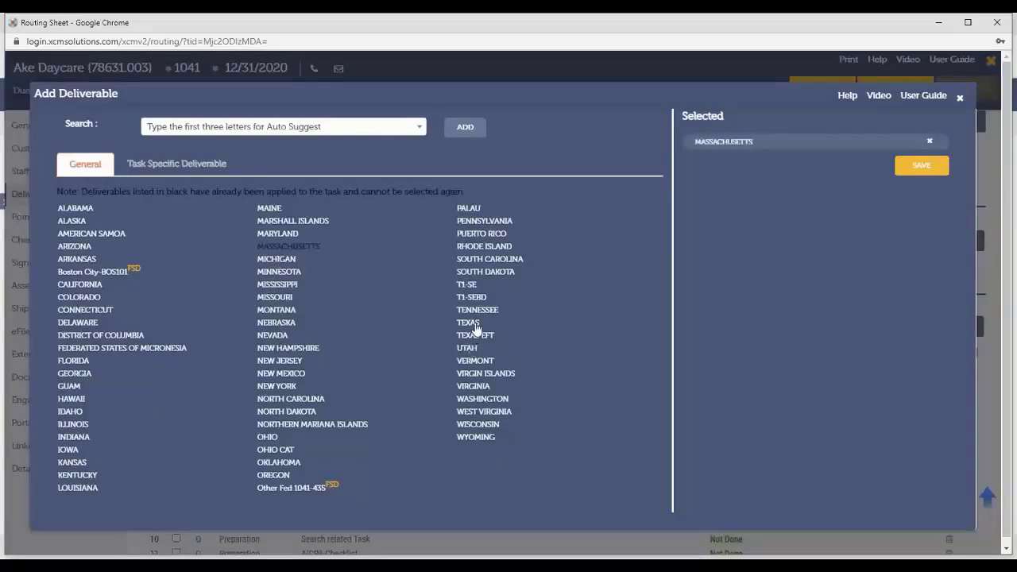
pyautogui.click(481, 247)
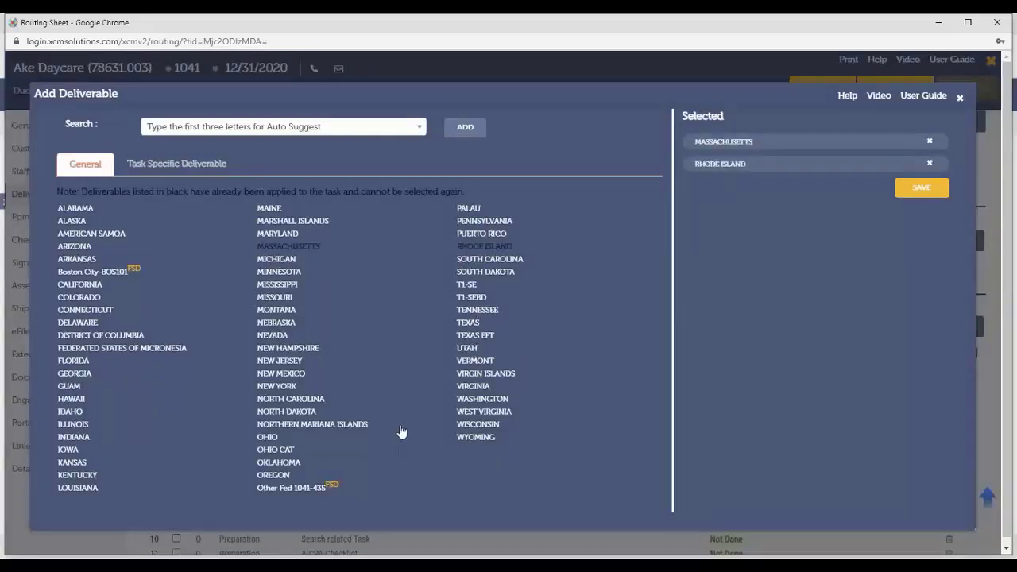
pyautogui.click(334, 487)
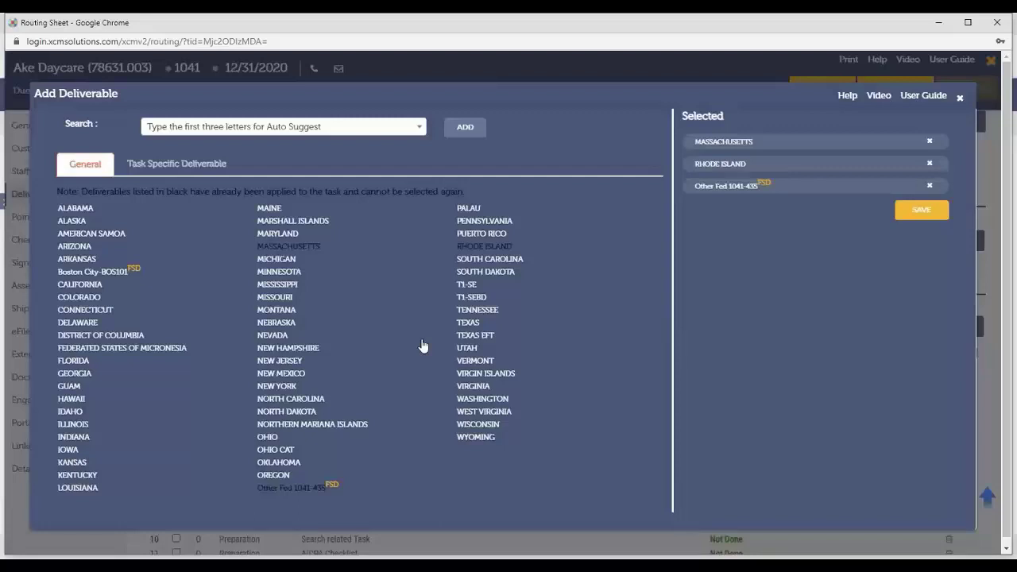
# - Review the task specific deliverable form, including its fixed due-date option and extension period fields
pyautogui.click(197, 170)
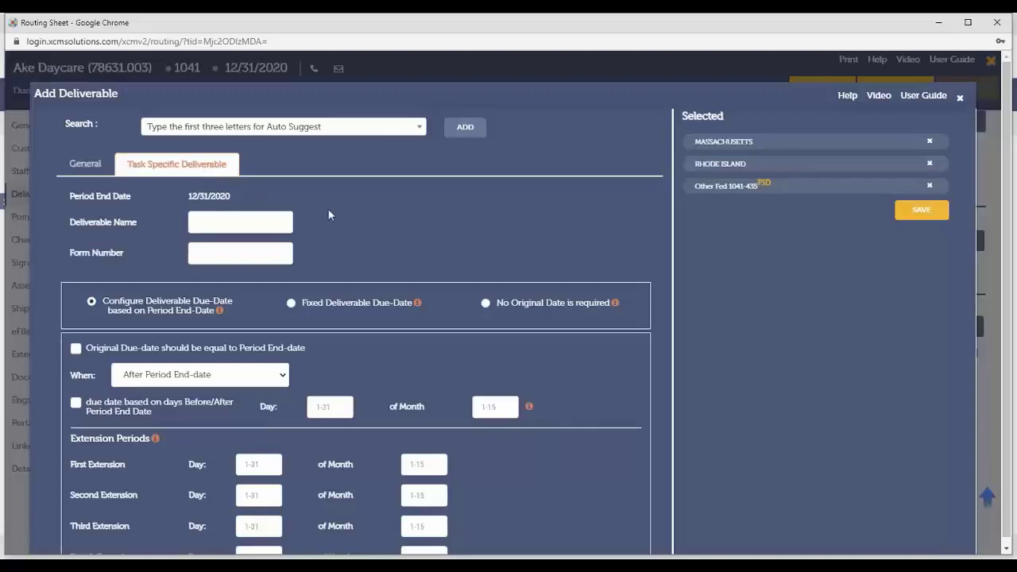
pyautogui.scroll(-3, 328, 213)
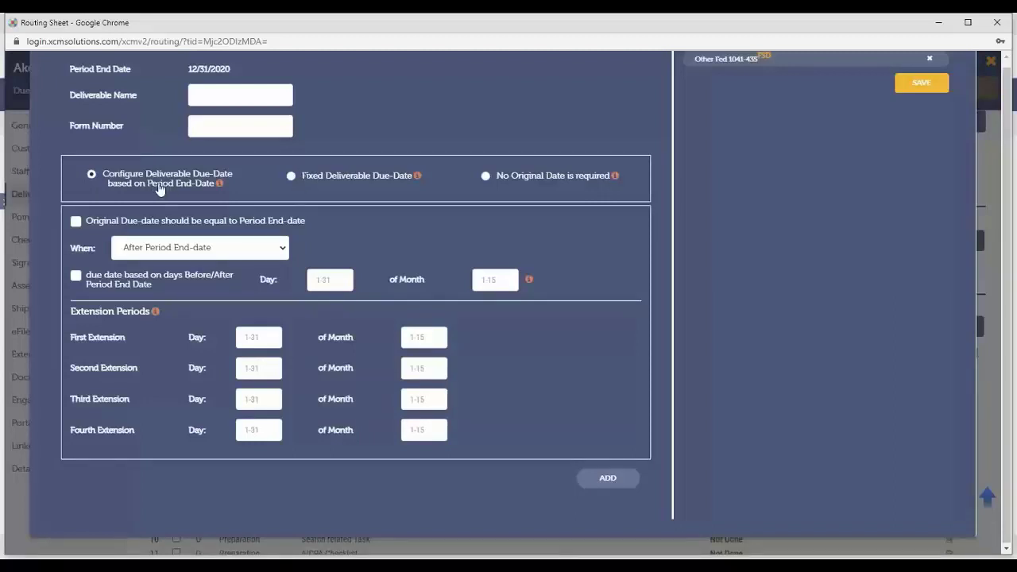
pyautogui.click(291, 176)
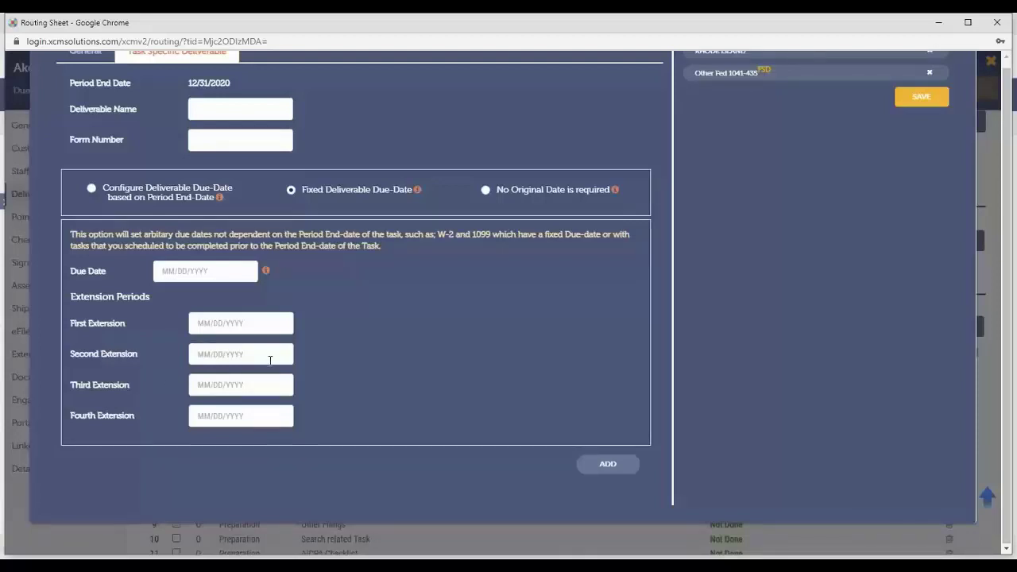
pyautogui.scroll(3, 738, 363)
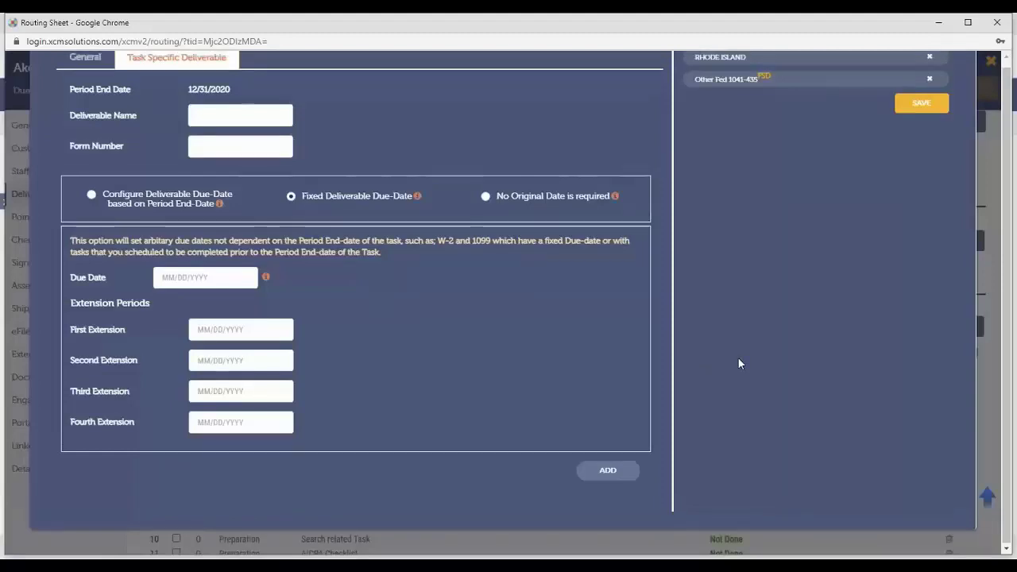
# - Save the selected deliverables to the task and close its routing sheet
pyautogui.click(923, 211)
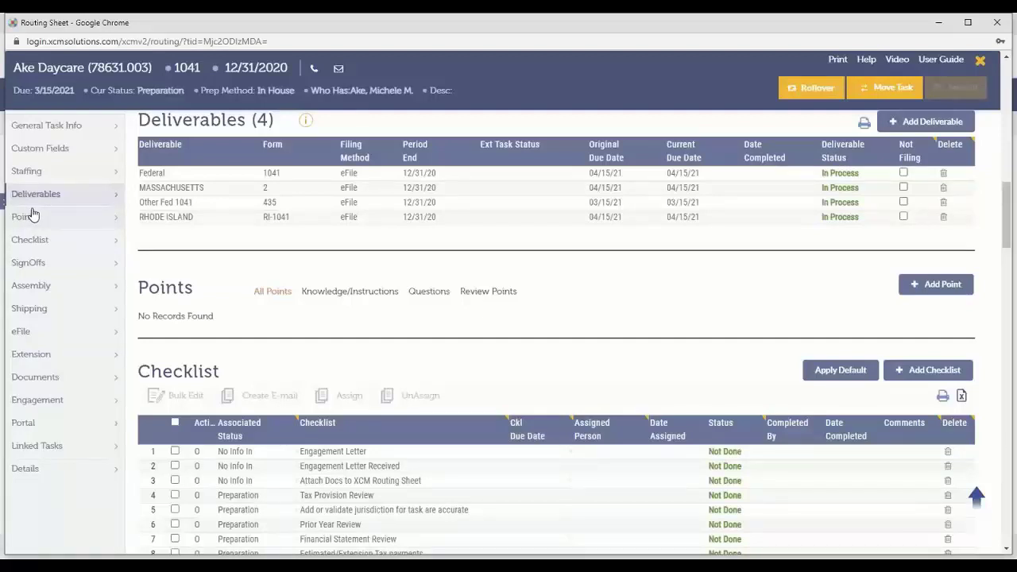
pyautogui.click(970, 30)
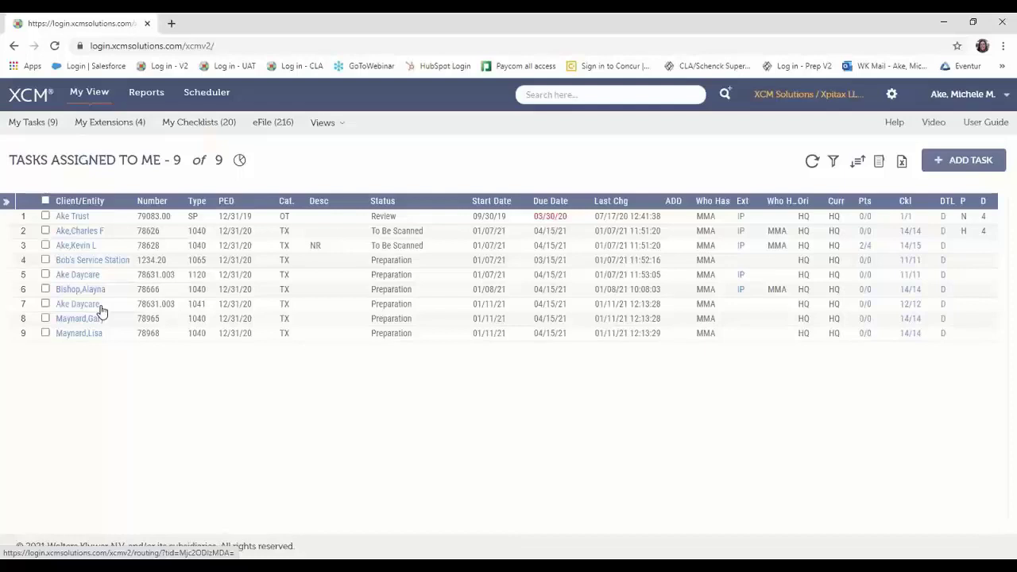
# - Create an extension for Ake Daycare's 1041 task, review its deliverables and close the extensions window
pyautogui.click(46, 303)
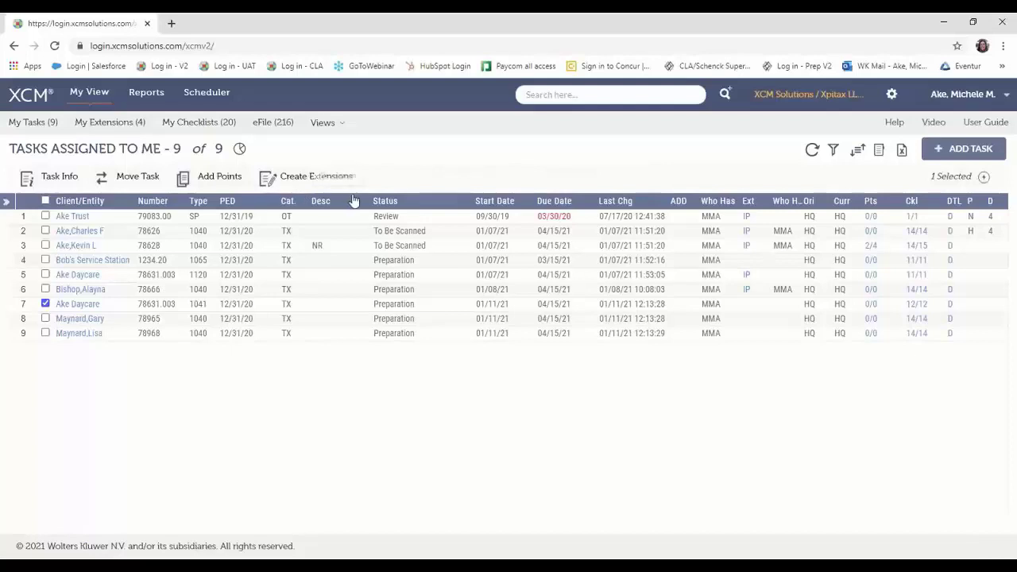
pyautogui.click(310, 183)
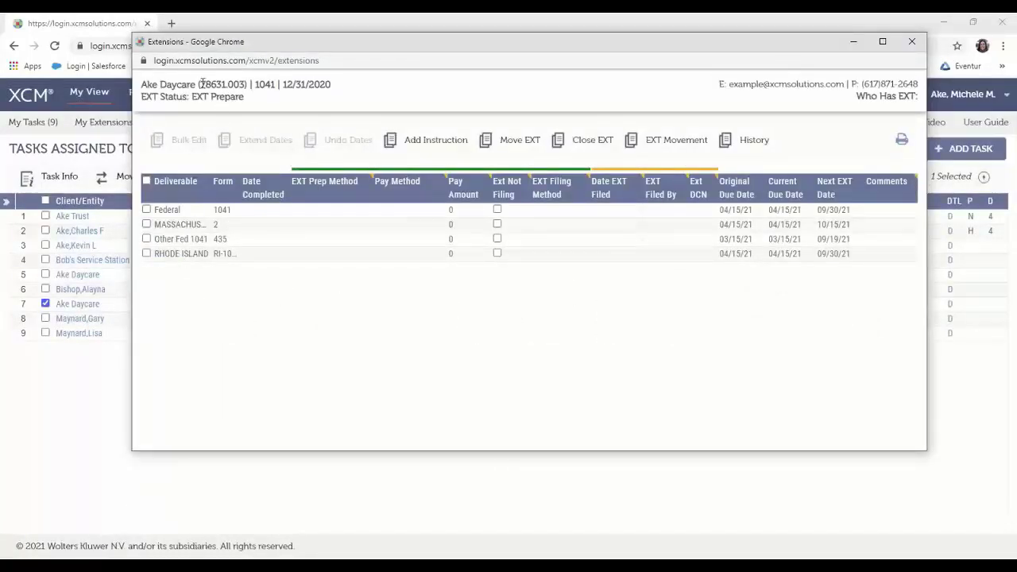
pyautogui.press('ctrl')
pyautogui.click(910, 41)
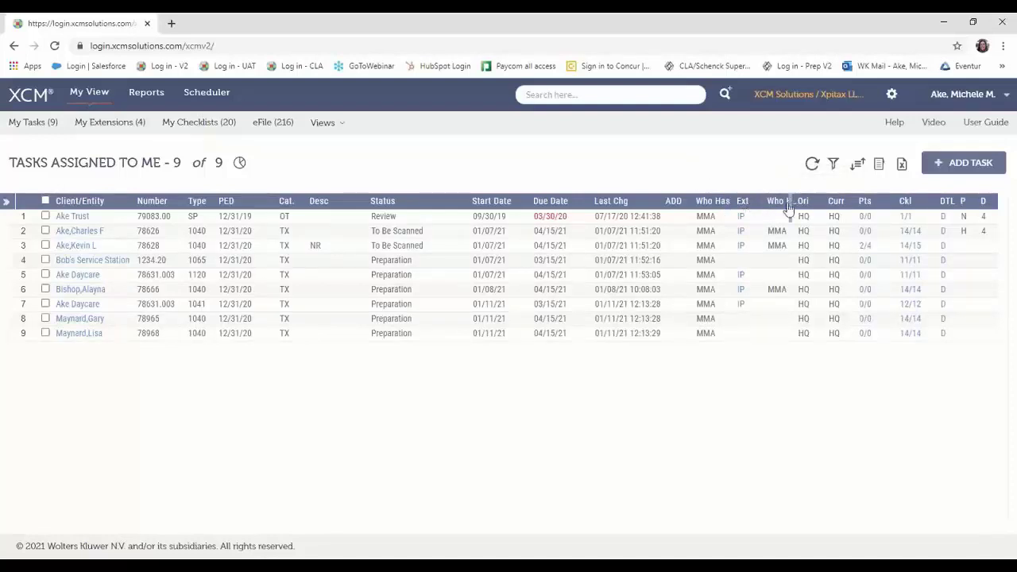
# - Close the in-process extension of the Ake Trust task with Close EXT and return to the task list
pyautogui.moveTo(789, 208); pyautogui.dragTo(821, 208)
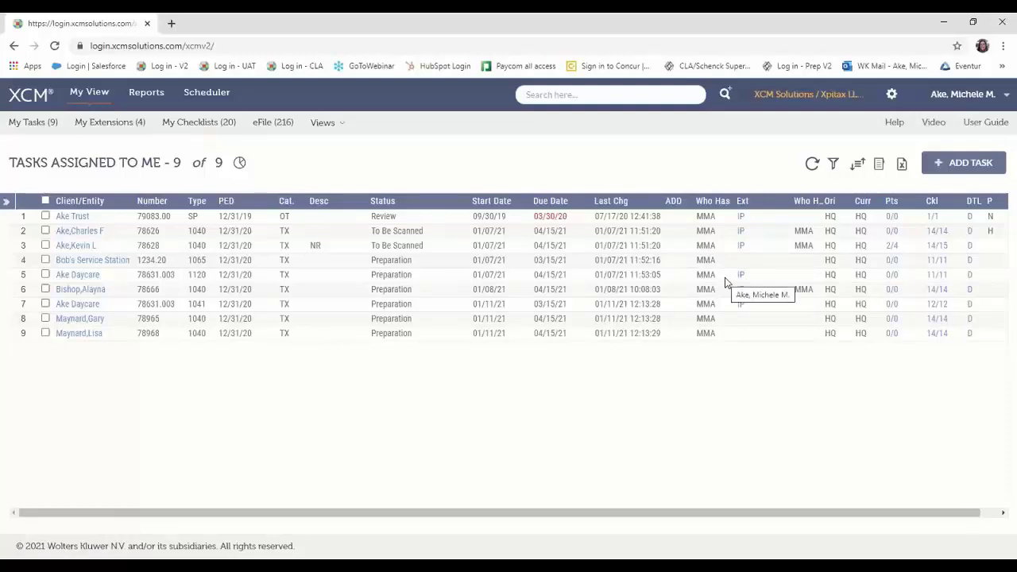
pyautogui.click(742, 220)
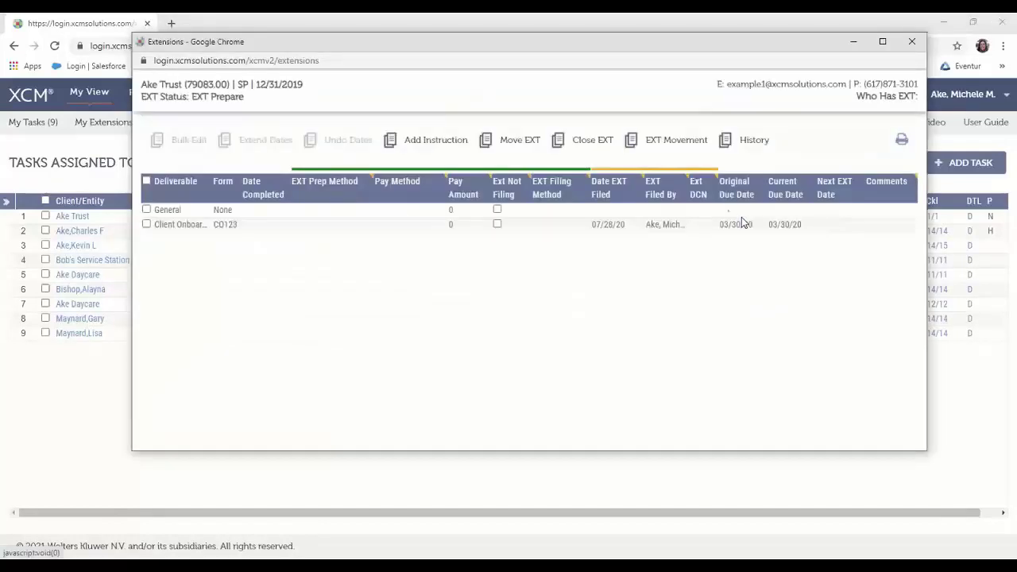
pyautogui.click(586, 142)
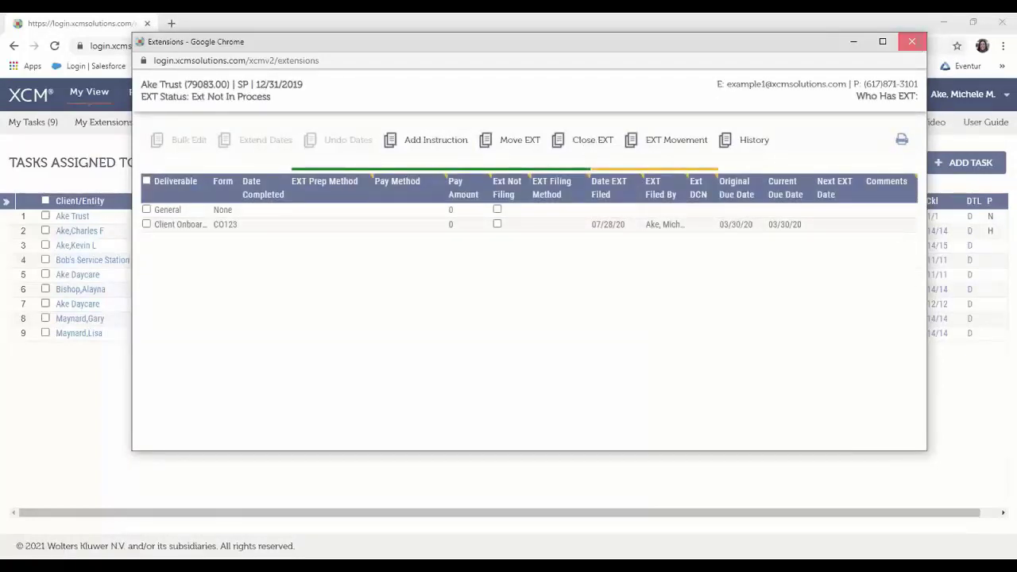
pyautogui.click(911, 44)
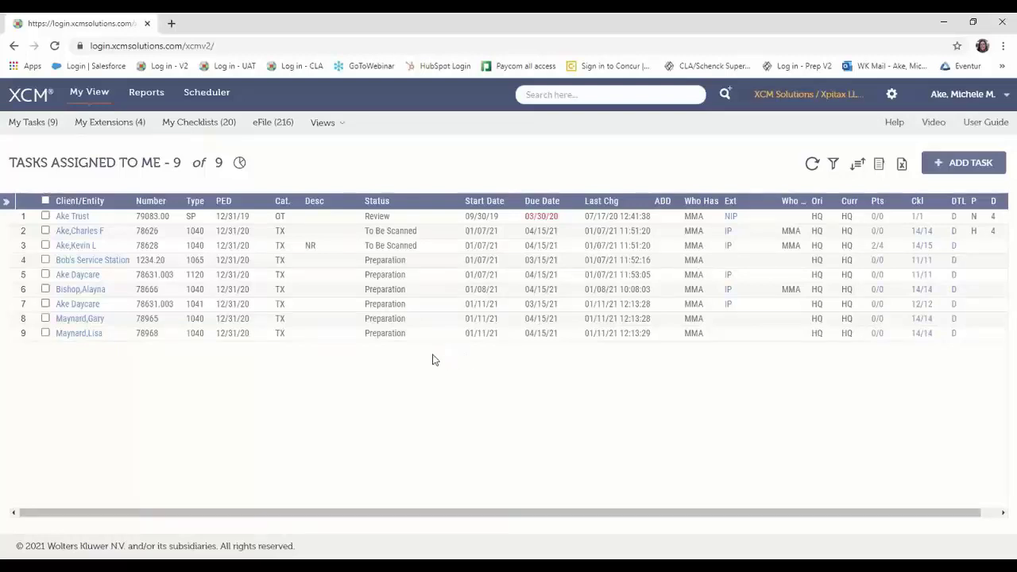
# - Select the last two 1040 tasks in the assigned tasks list
pyautogui.click(45, 333)
pyautogui.click(46, 318)
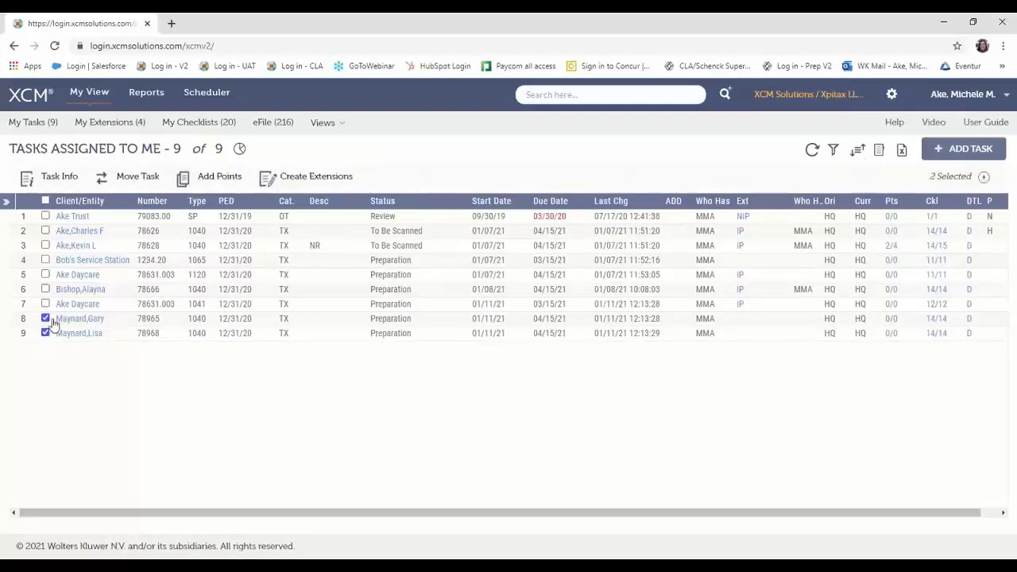
# - Run an advanced search for Tax - 1040 Individual tasks limited to the year 2020
pyautogui.click(725, 97)
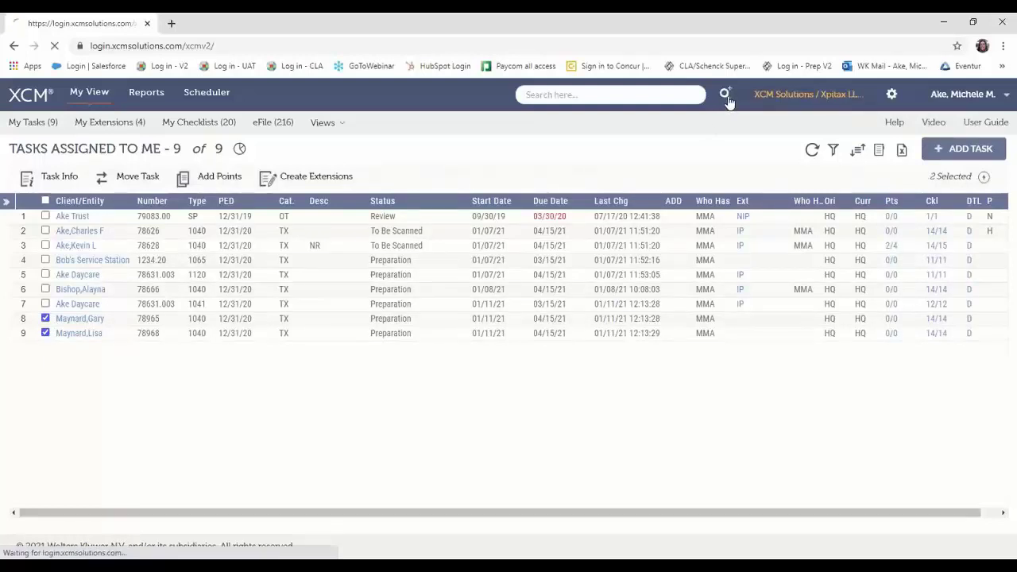
pyautogui.click(734, 200)
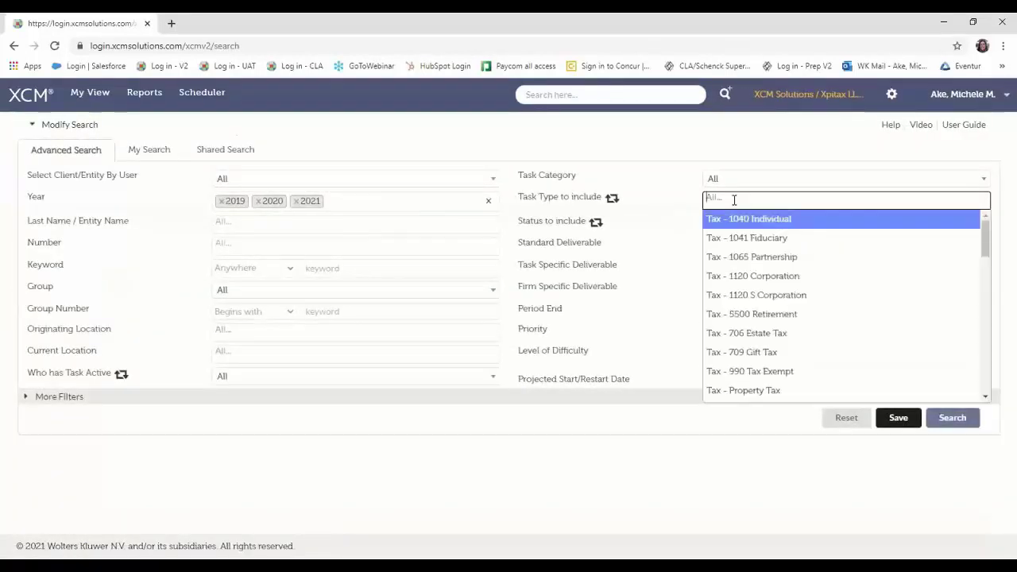
pyautogui.click(747, 228)
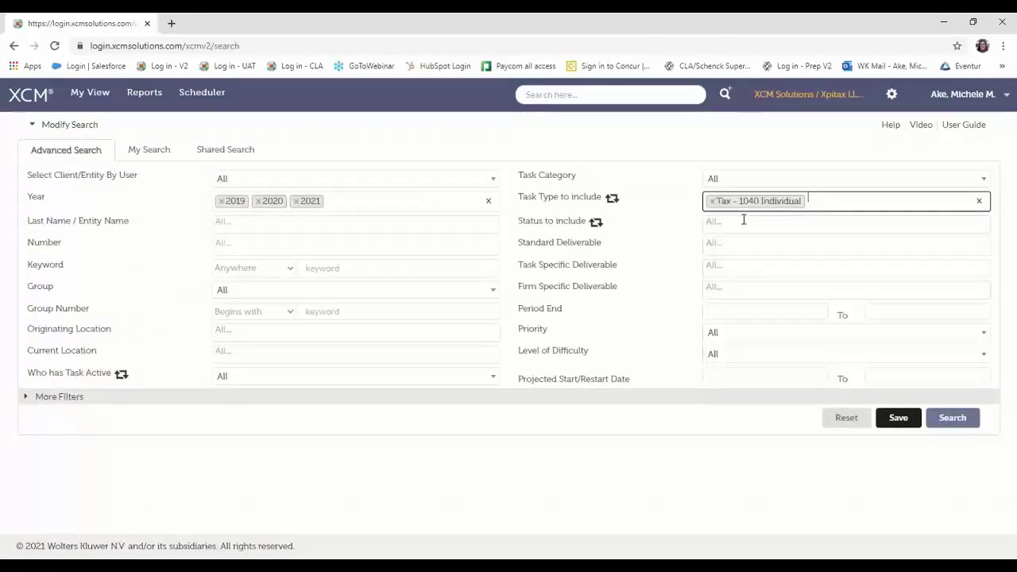
pyautogui.click(301, 205)
pyautogui.click(222, 201)
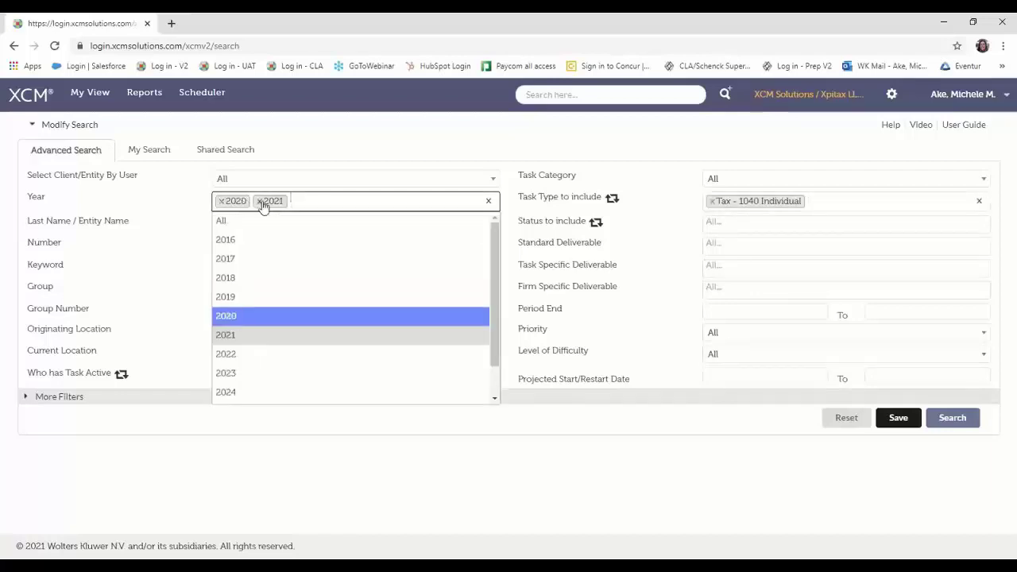
pyautogui.click(259, 201)
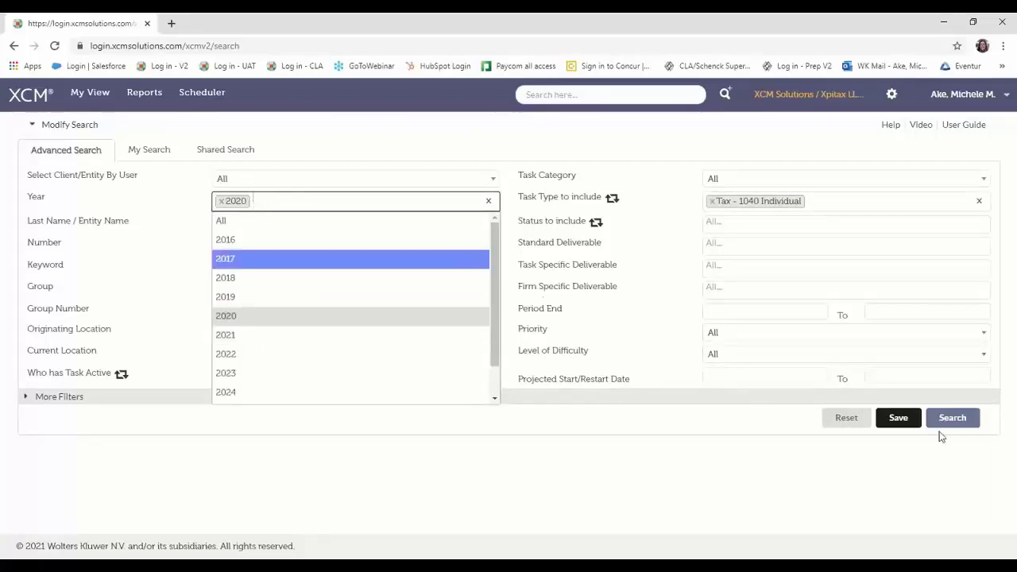
pyautogui.click(946, 426)
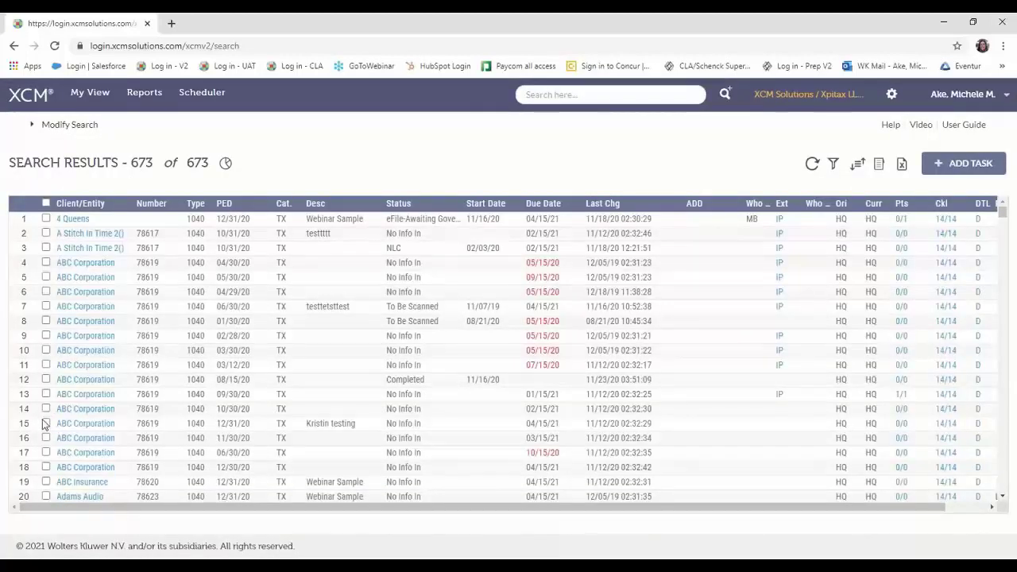
# - Create extensions in bulk for the ABC Corporation tasks in rows 14 to 16 and close the extensions window
pyautogui.click(45, 408)
pyautogui.click(45, 423)
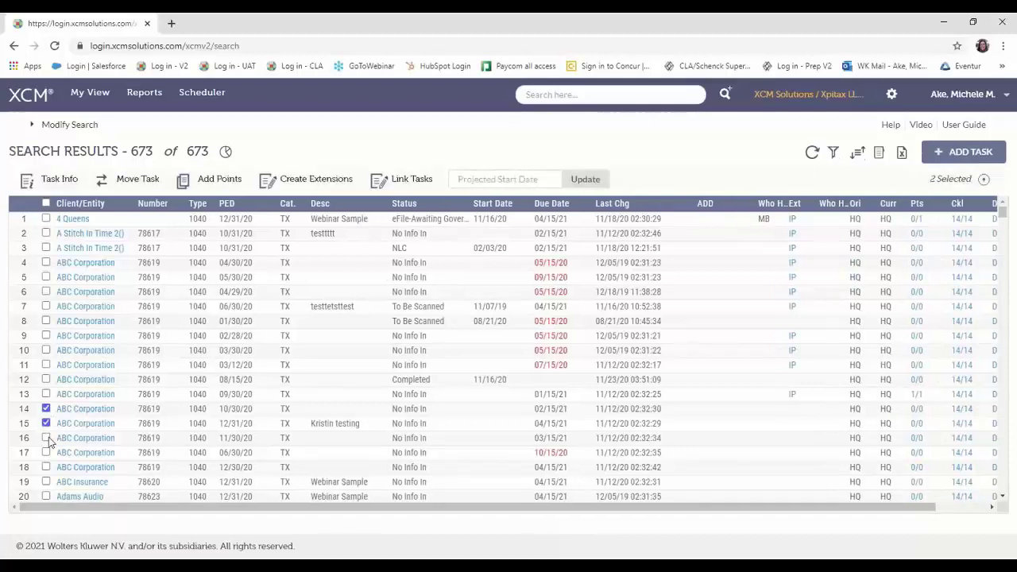
pyautogui.click(46, 438)
pyautogui.click(324, 186)
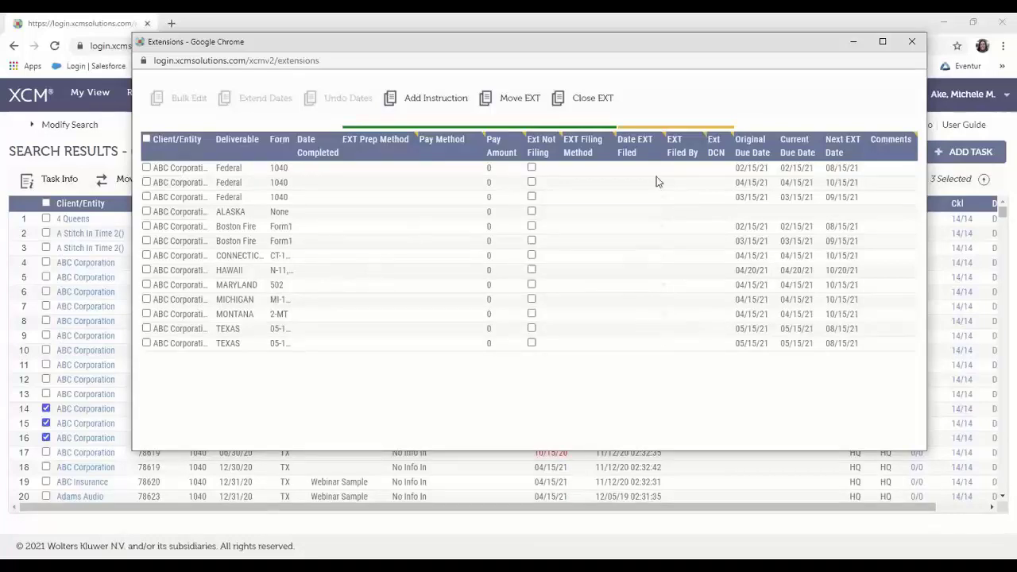
pyautogui.click(907, 41)
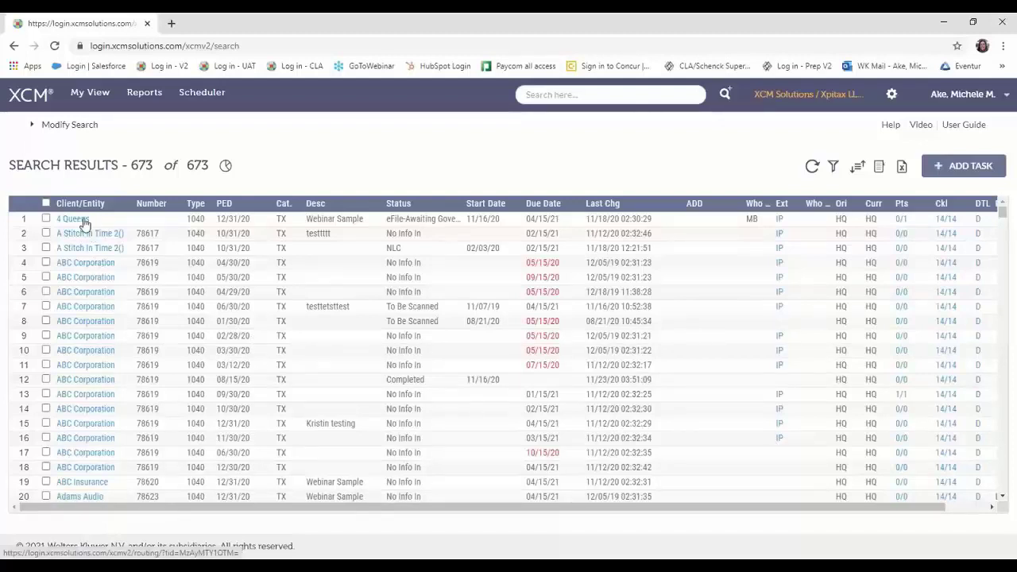
# - Return to the assigned tasks, create an extension from the routing sheet of the 1040 task in row 8, and close the sheet
pyautogui.click(70, 127)
pyautogui.click(89, 92)
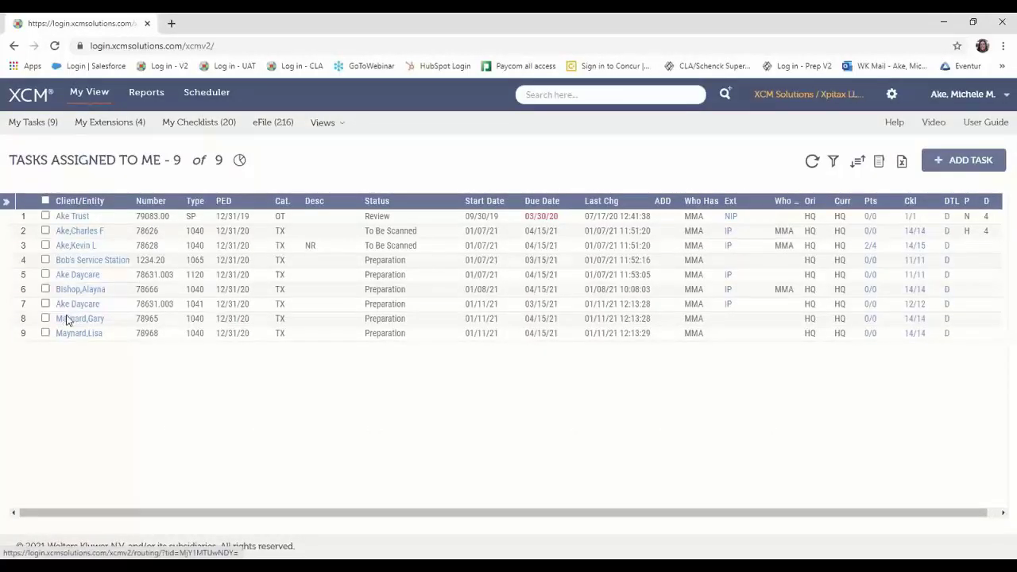
pyautogui.click(67, 320)
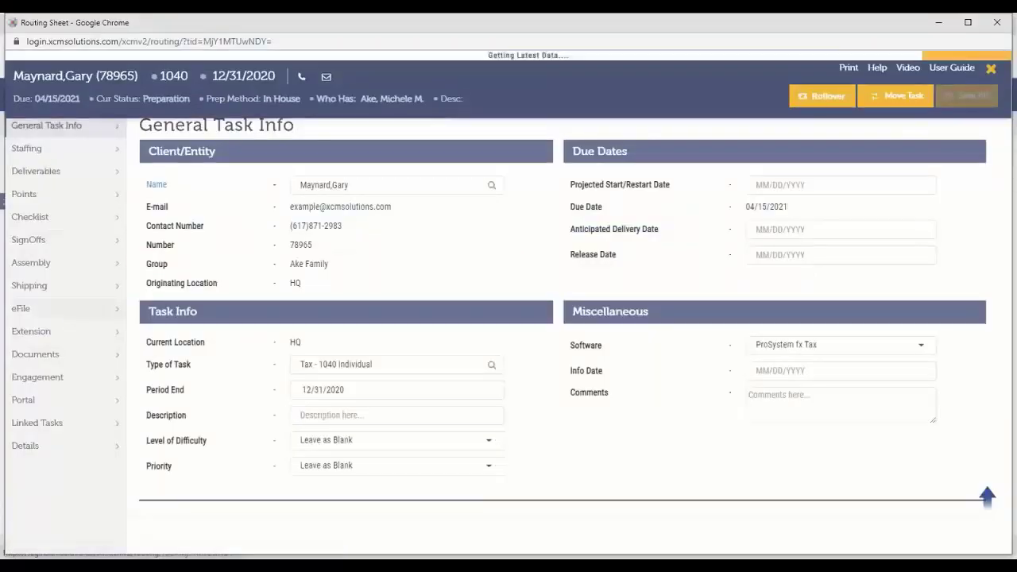
pyautogui.click(31, 355)
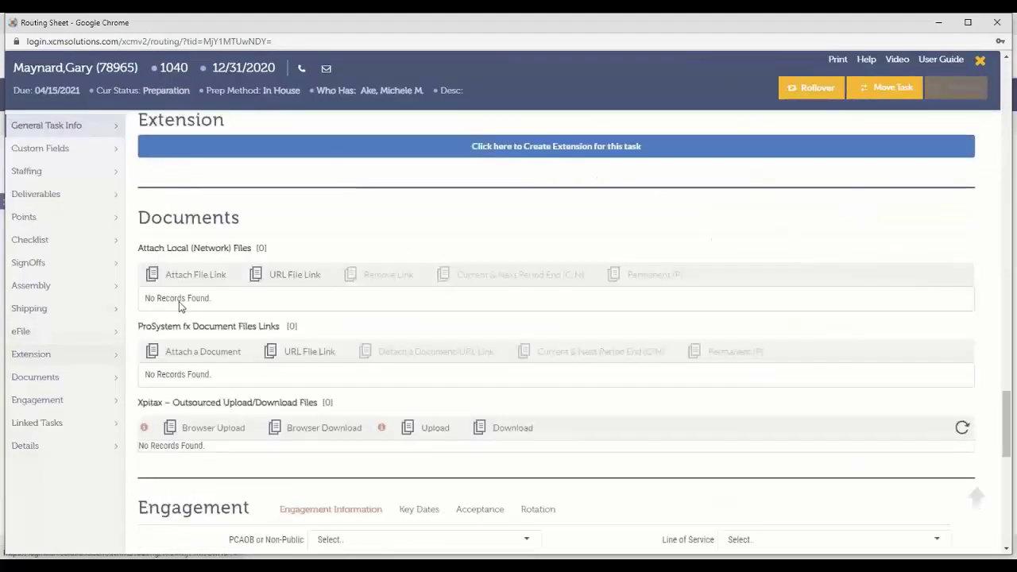
pyautogui.click(546, 153)
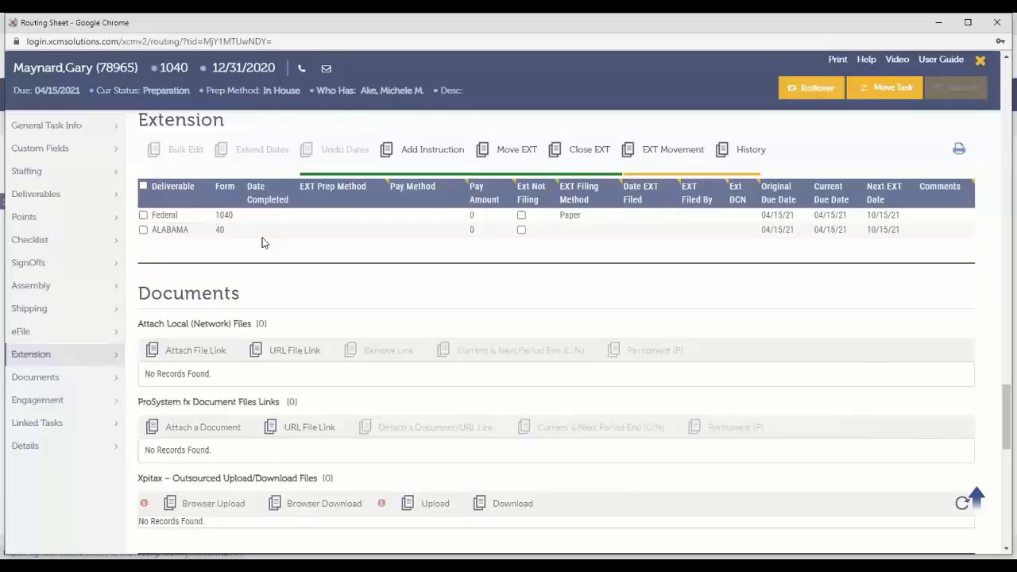
pyautogui.click(981, 65)
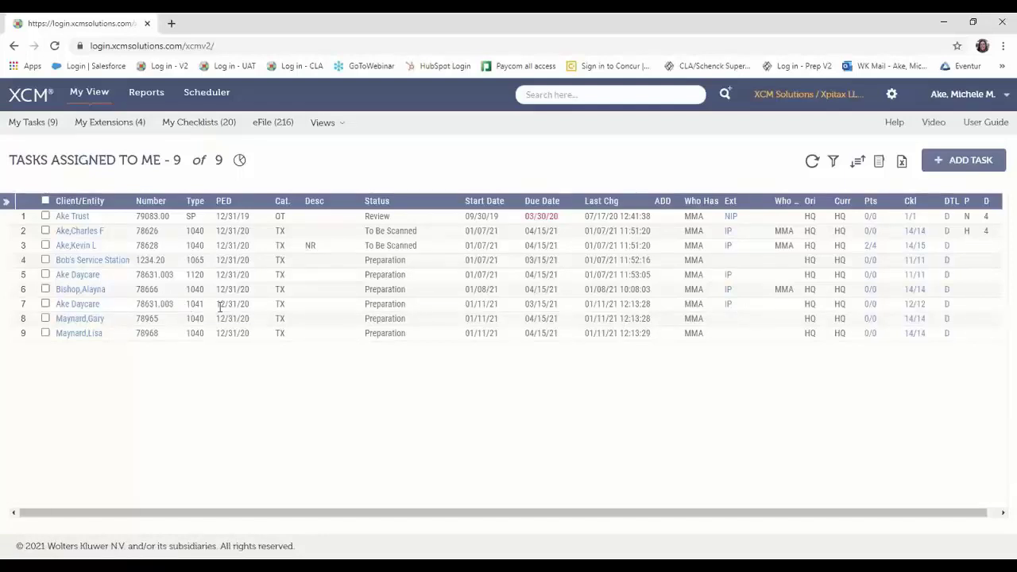
# - Move Ake Daycare's 1041 extension to Ext Start Preparation with the signed-in user as assignee, and open the refreshed list of assigned extensions
pyautogui.click(729, 306)
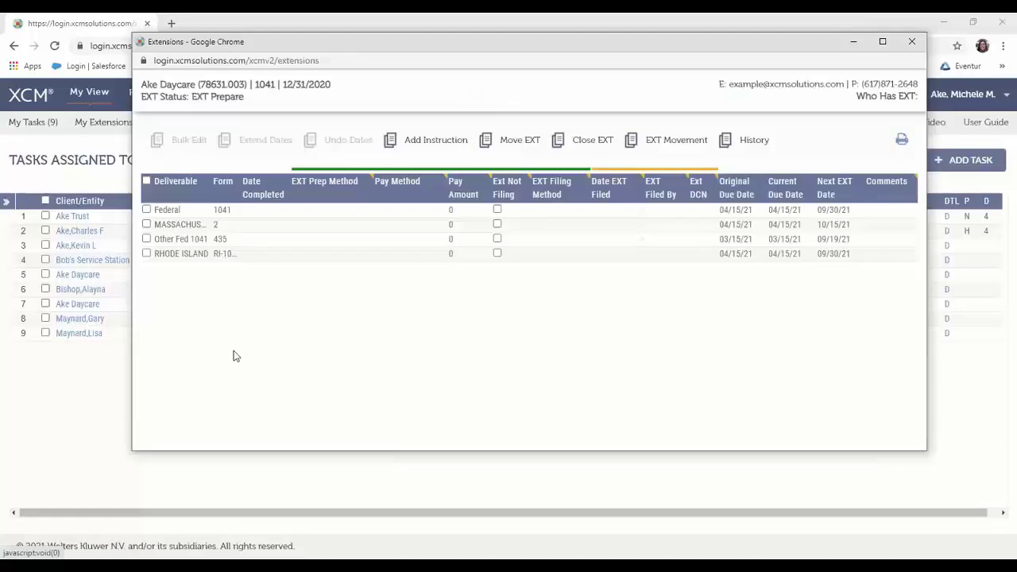
pyautogui.click(530, 142)
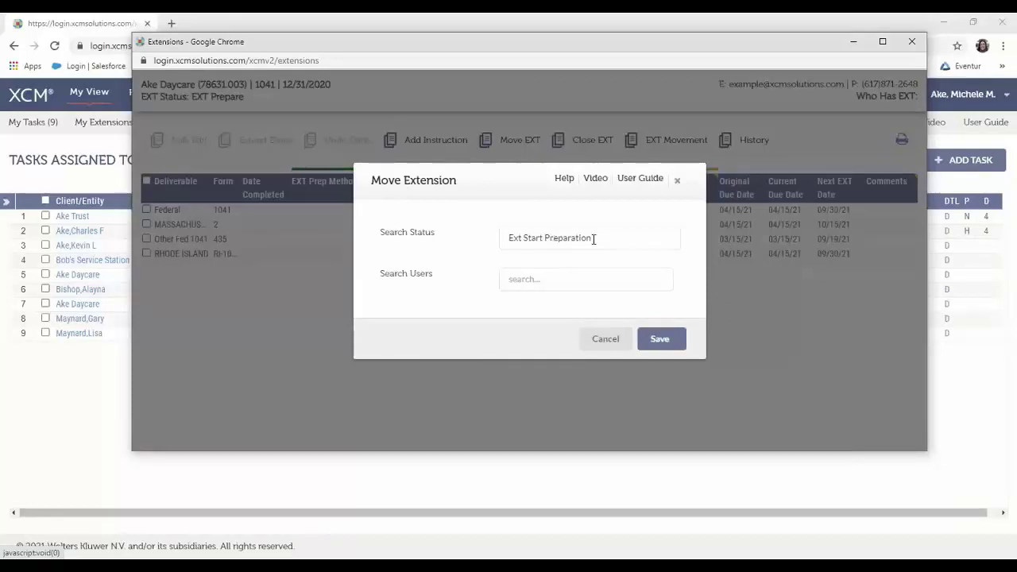
pyautogui.click(515, 278)
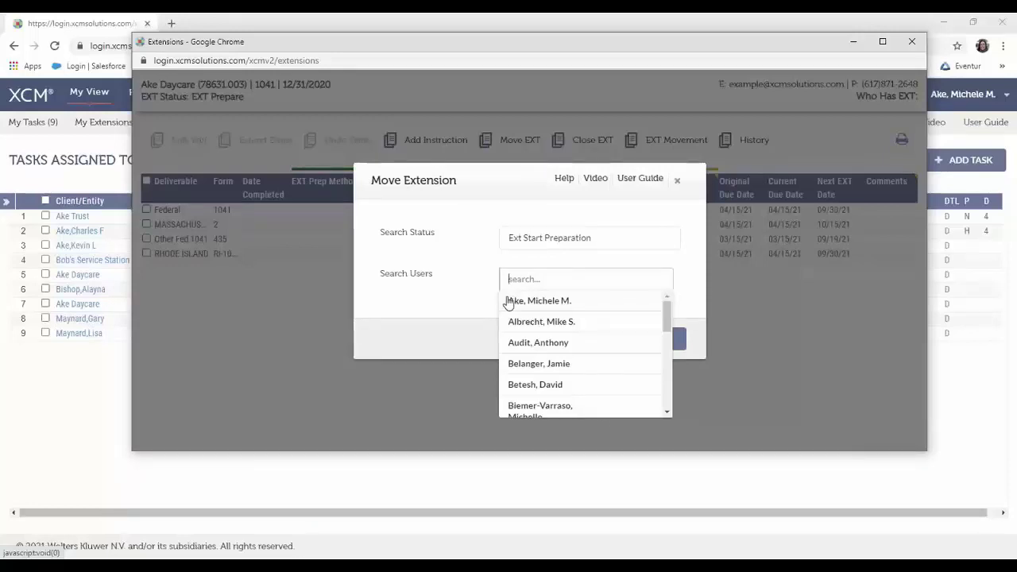
pyautogui.click(514, 302)
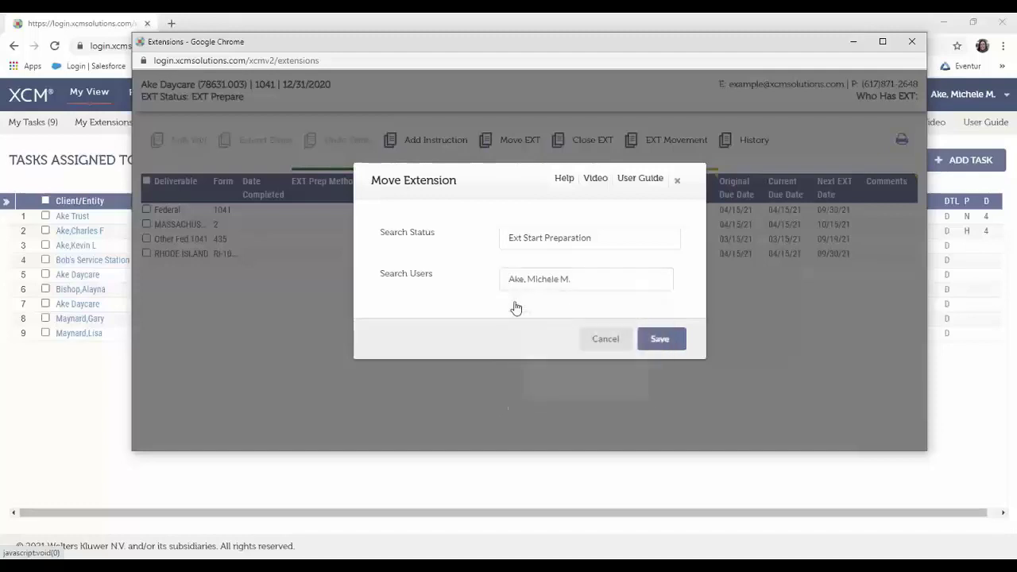
pyautogui.click(662, 339)
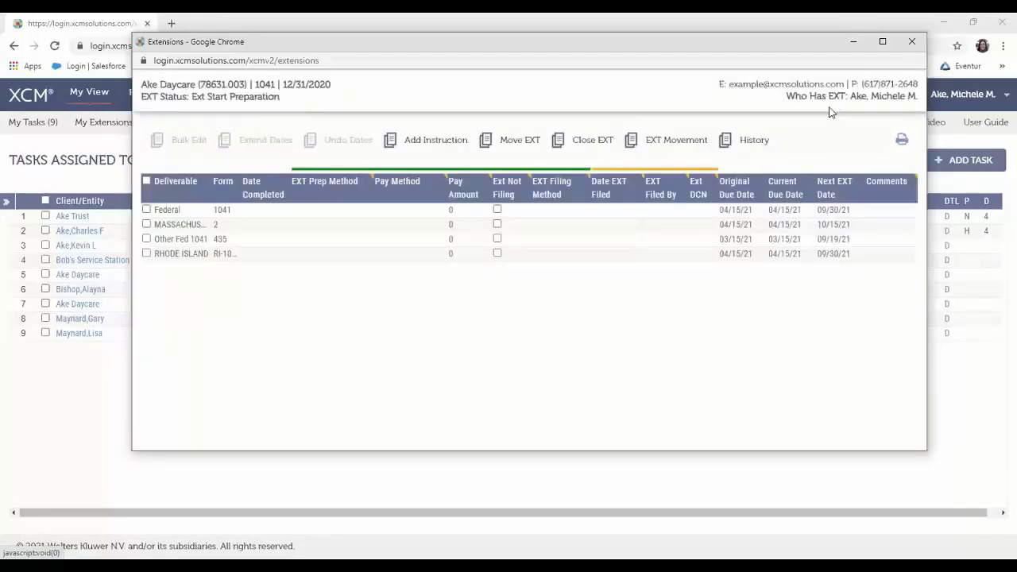
pyautogui.click(911, 40)
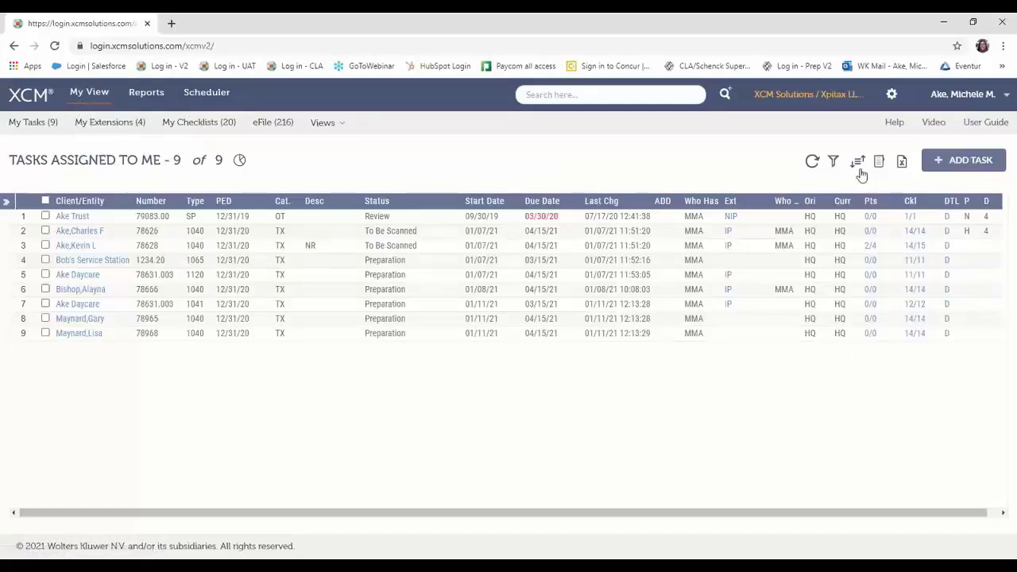
pyautogui.click(813, 169)
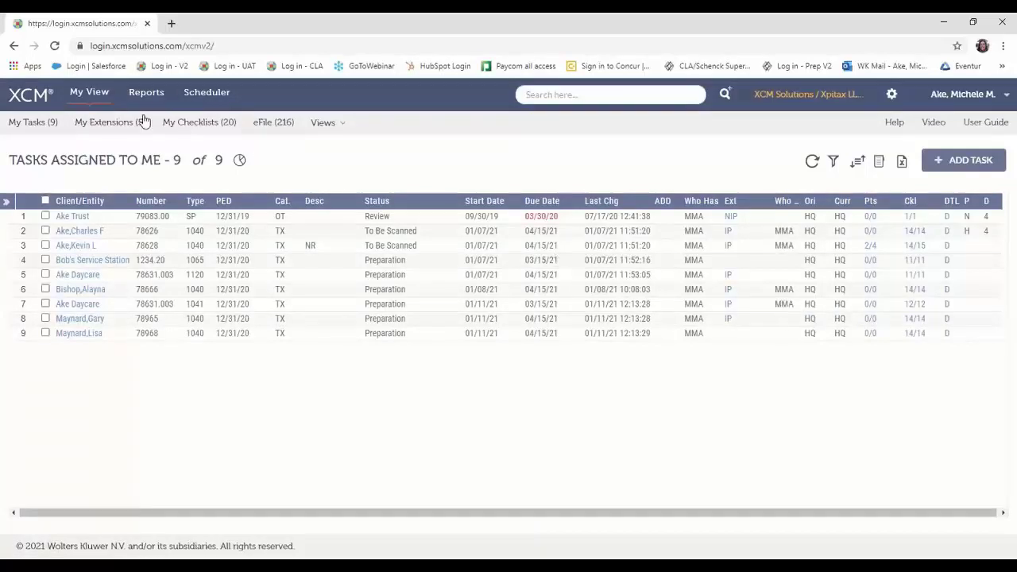
pyautogui.click(108, 125)
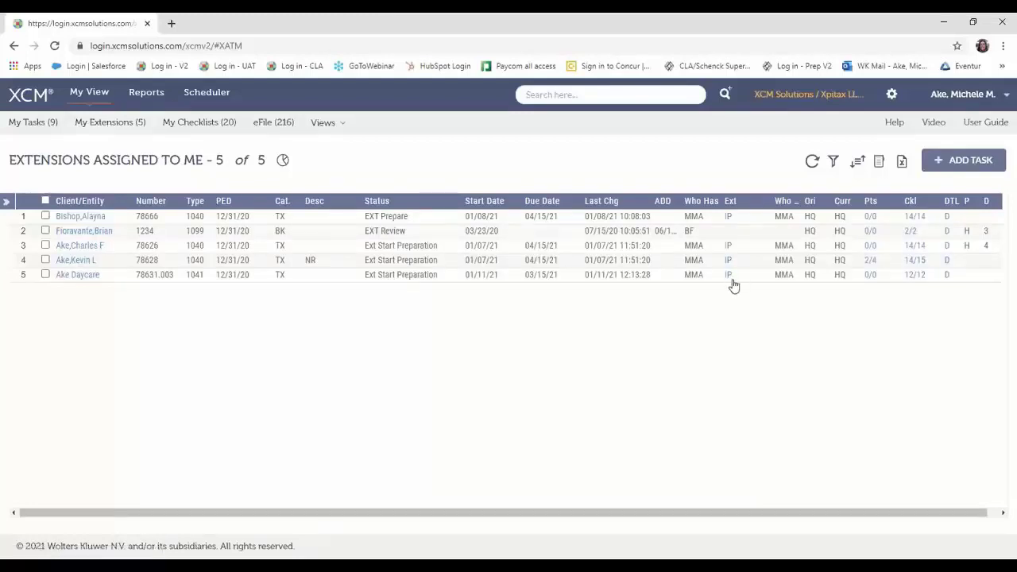
# - Examine the Move Extension options for the Ake Daycare extension, then cancel and clear its selection
pyautogui.click(45, 274)
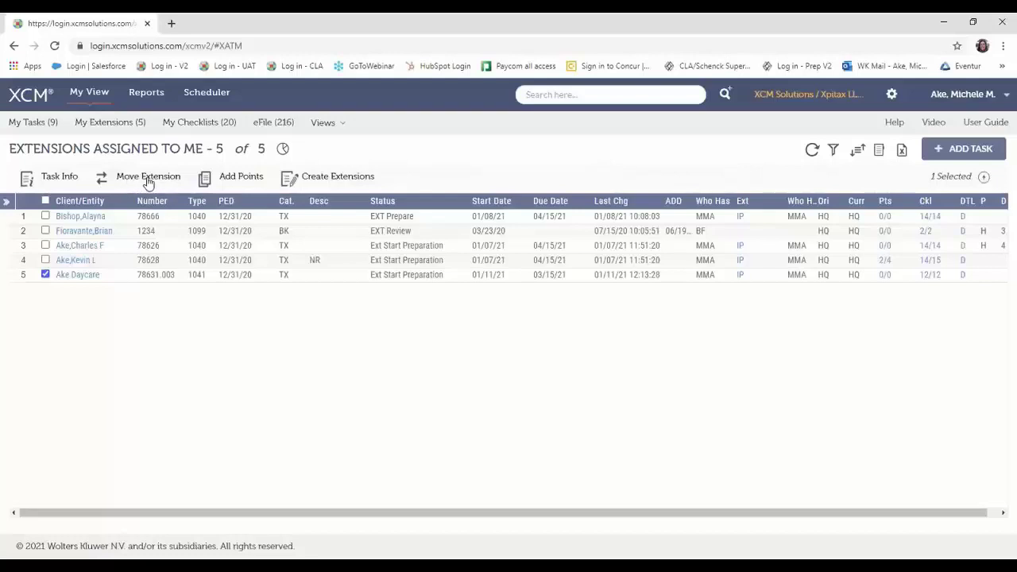
pyautogui.click(73, 176)
pyautogui.click(127, 180)
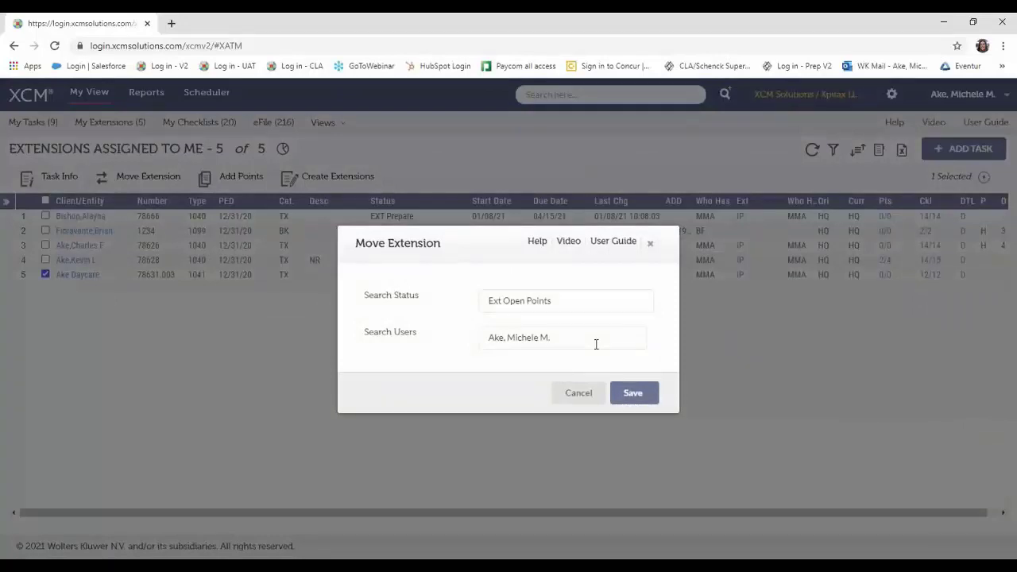
pyautogui.click(650, 246)
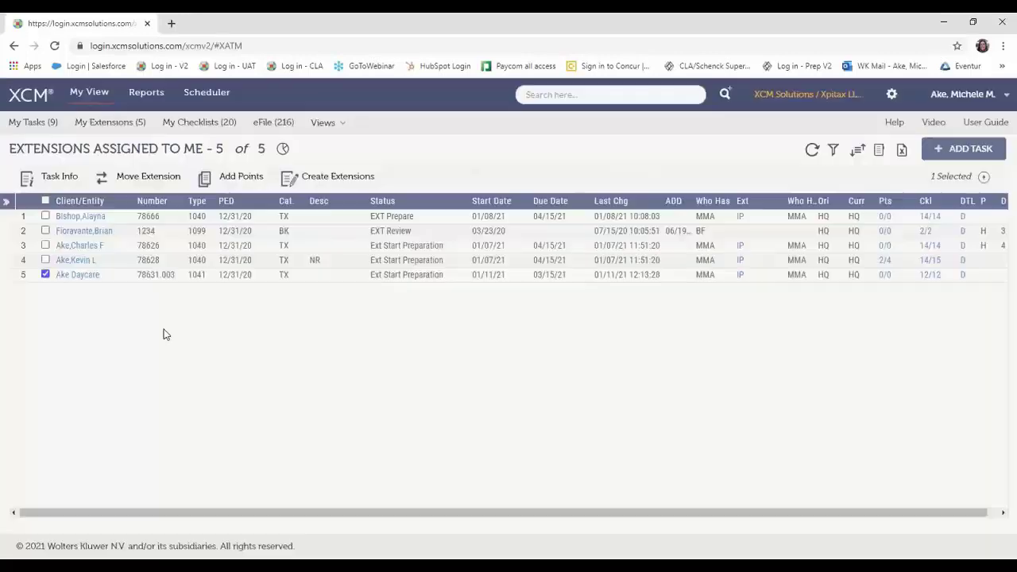
pyautogui.click(46, 275)
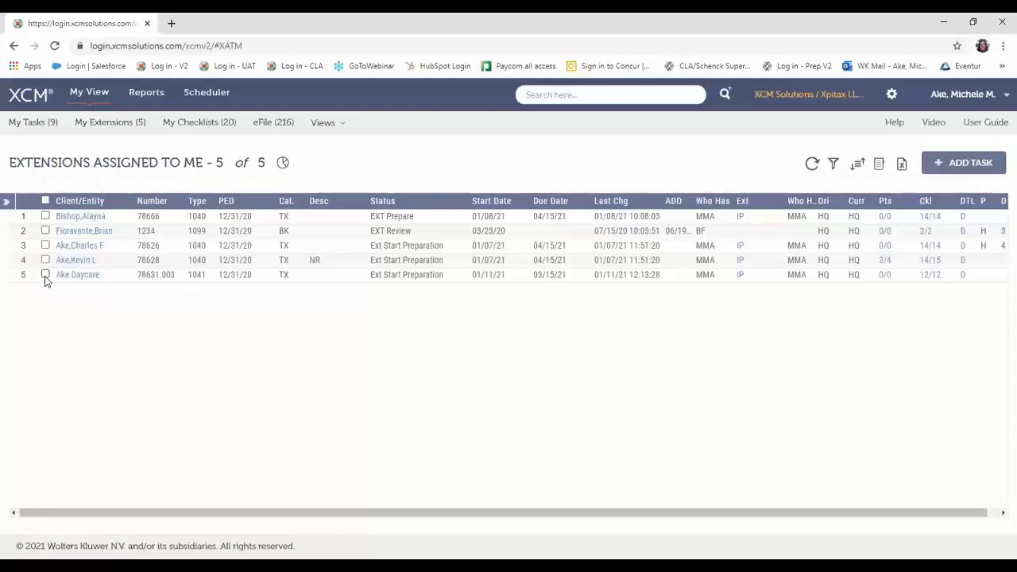
# - Try File With Zeros as the EXT Prep Method for all of Ake Daycare's deliverables, and close the extension without saving
pyautogui.click(743, 276)
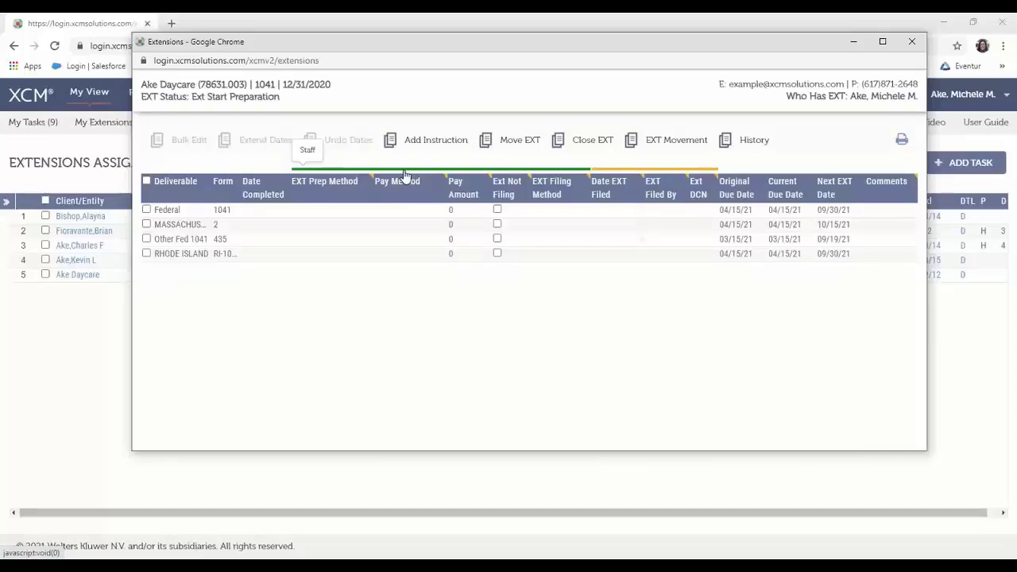
pyautogui.click(321, 214)
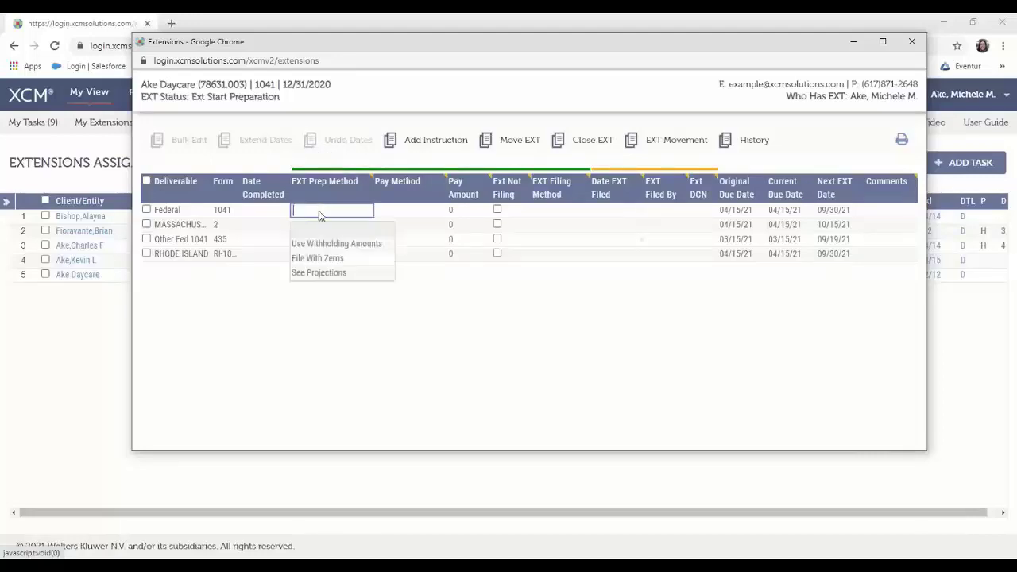
pyautogui.click(312, 258)
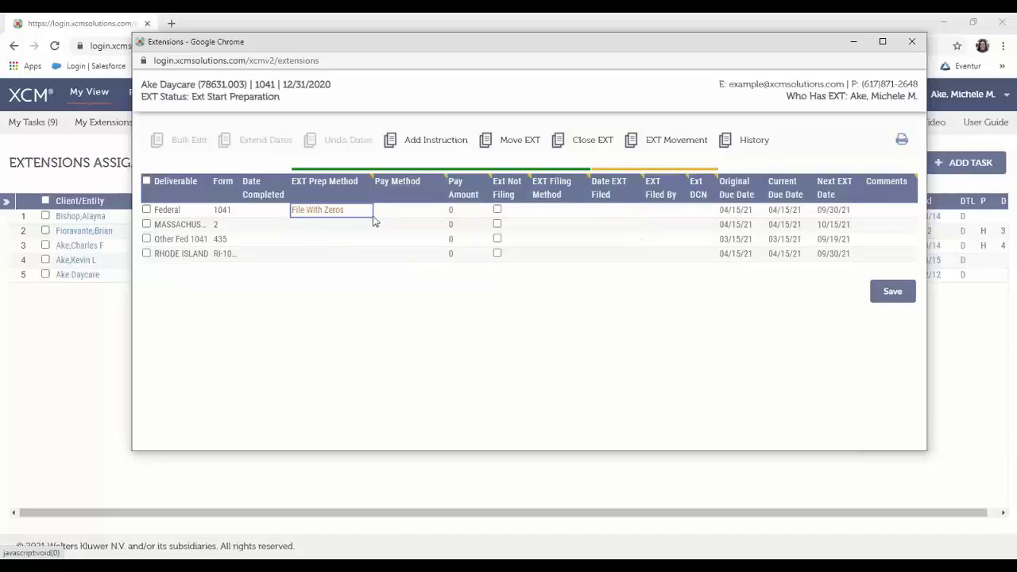
pyautogui.moveTo(372, 215); pyautogui.dragTo(373, 254)
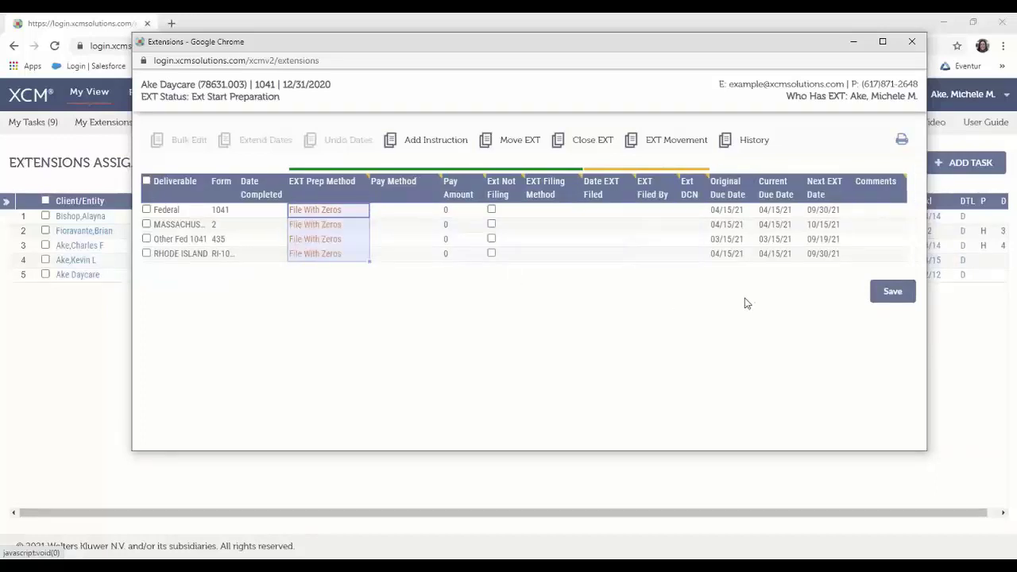
pyautogui.click(911, 42)
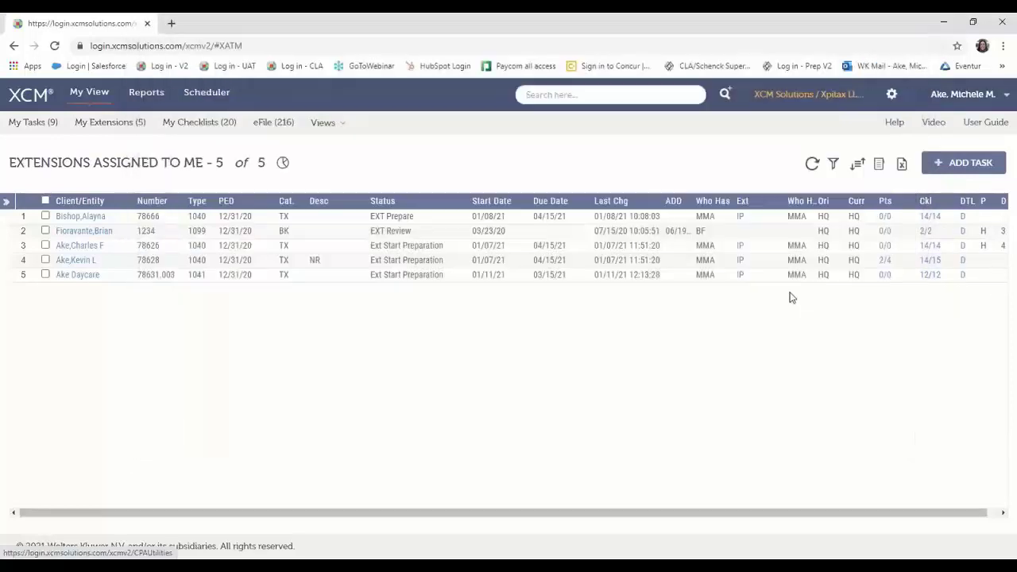
# - Open Ake Daycare's 1041 extension, examine the Bulk Edit fields for all its deliverables, and cancel the bulk edit
pyautogui.click(741, 275)
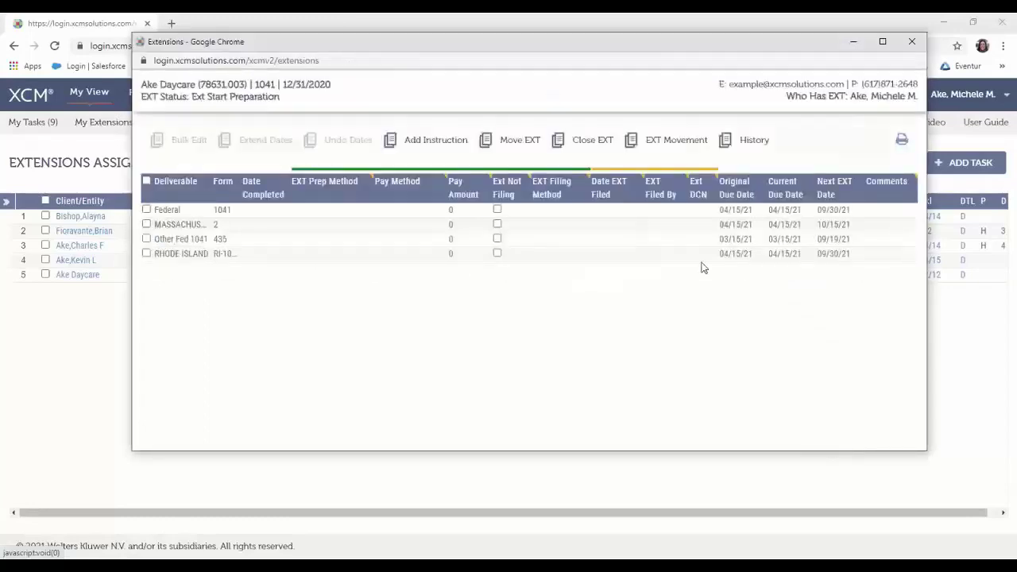
pyautogui.click(146, 182)
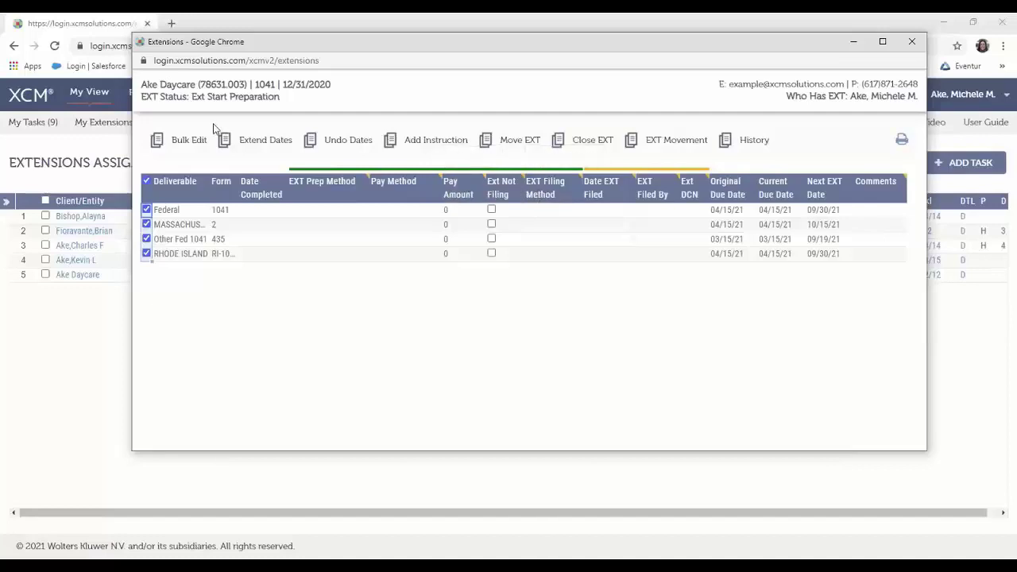
pyautogui.click(187, 141)
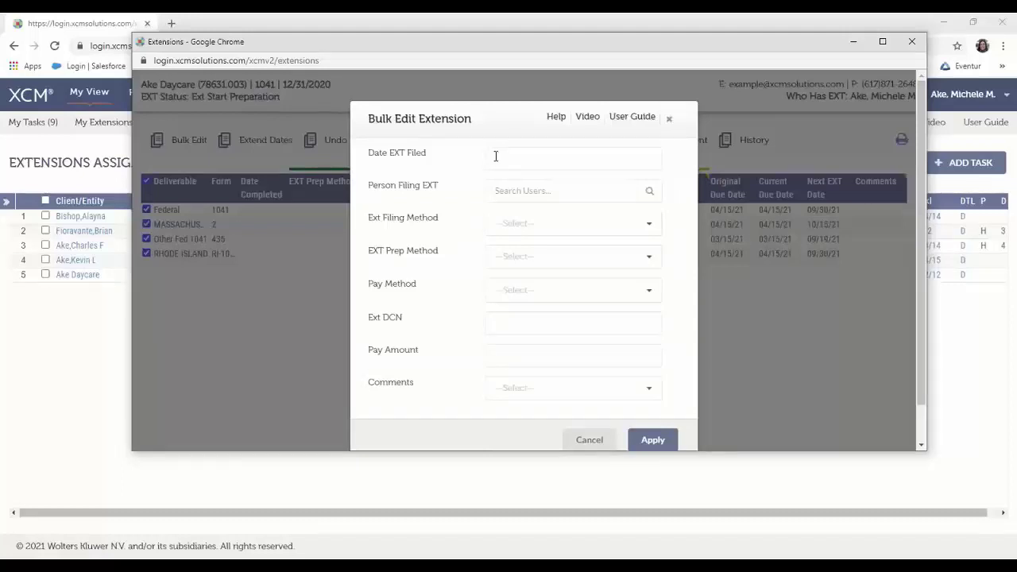
pyautogui.click(496, 156)
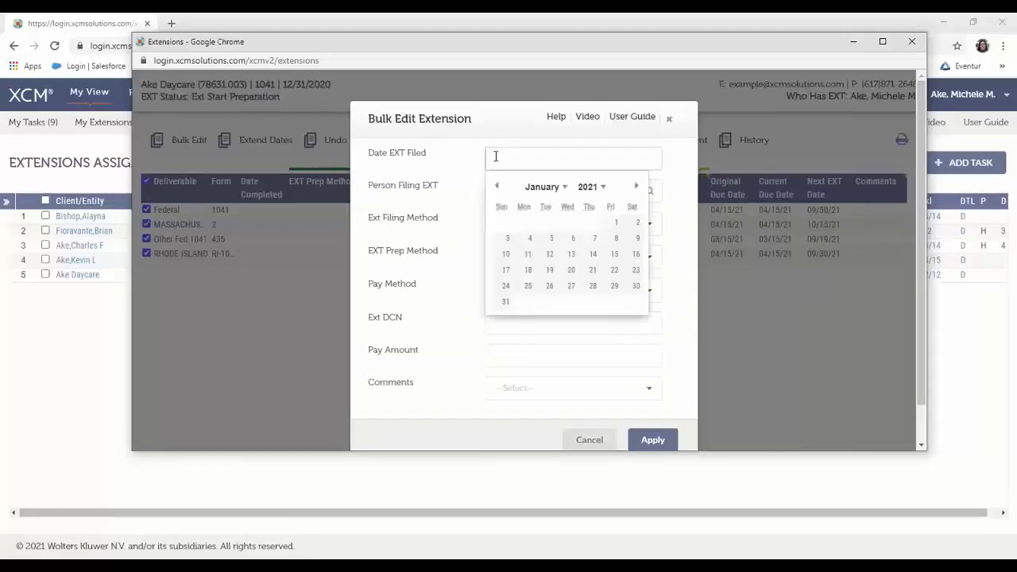
pyautogui.click(452, 158)
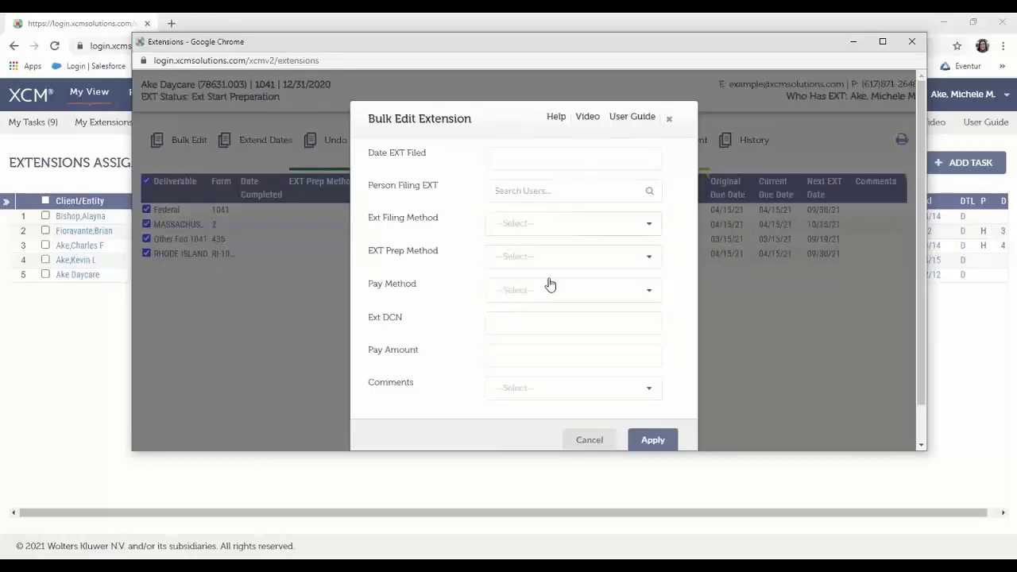
pyautogui.click(603, 440)
# - Set the EXT Prep Method to File With Zeros for the Federal deliverable and copy it to the other three
pyautogui.click(314, 214)
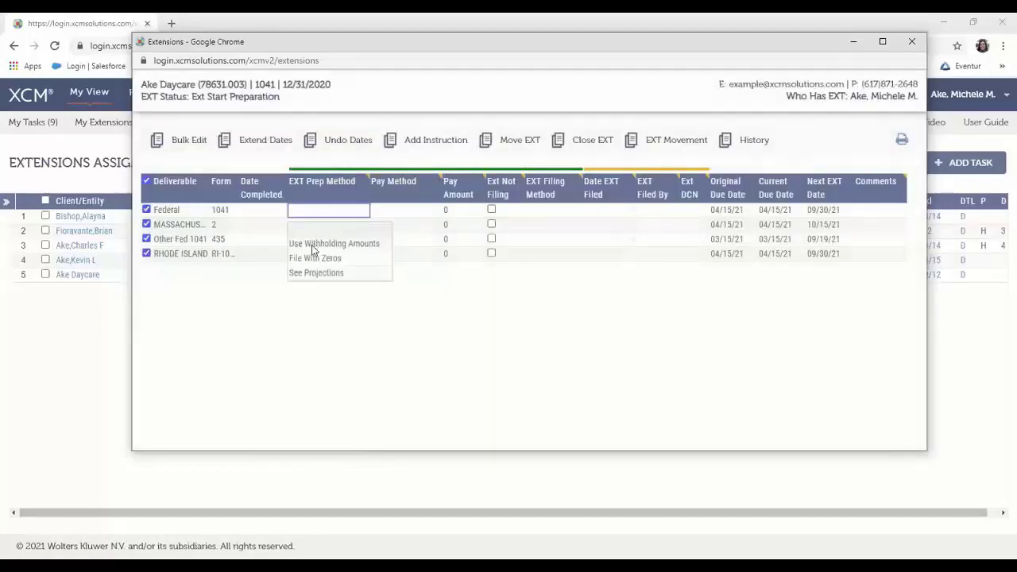
pyautogui.click(313, 258)
pyautogui.click(377, 226)
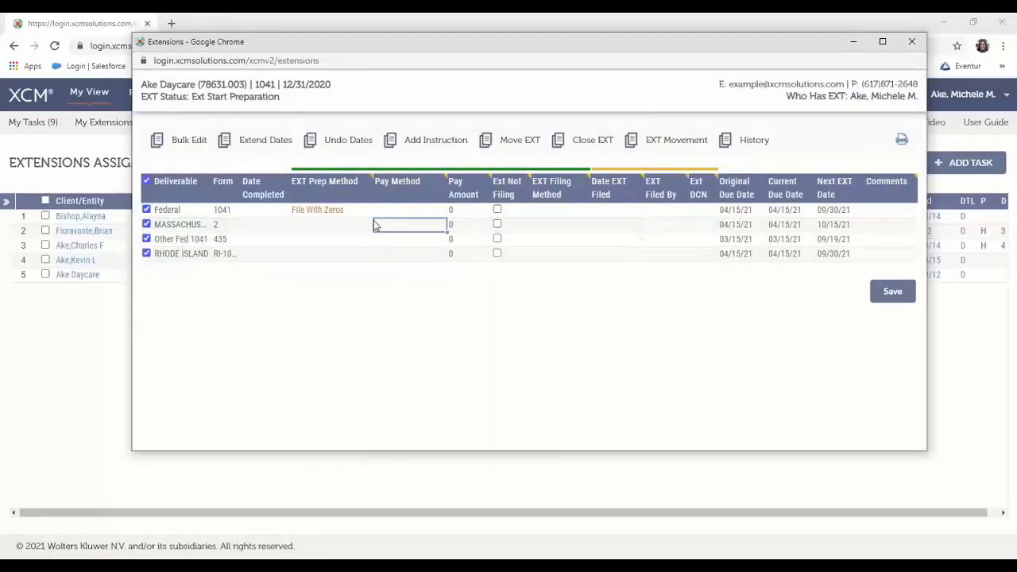
pyautogui.click(352, 213)
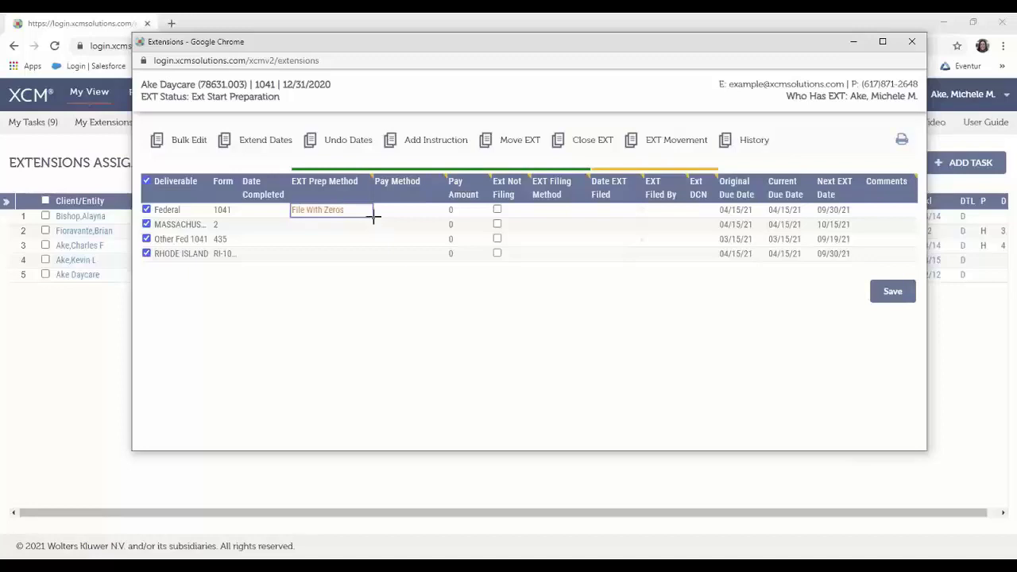
pyautogui.moveTo(373, 215); pyautogui.dragTo(445, 228)
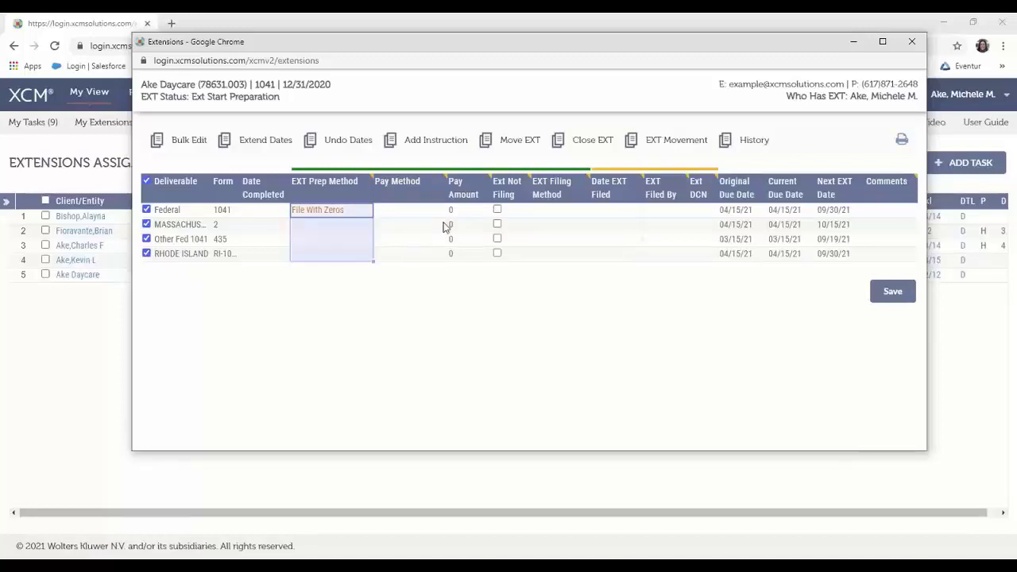
# - Set the Pay Method to No Payment Due for the Federal deliverable and fill it down to all the others
pyautogui.click(424, 212)
pyautogui.click(424, 213)
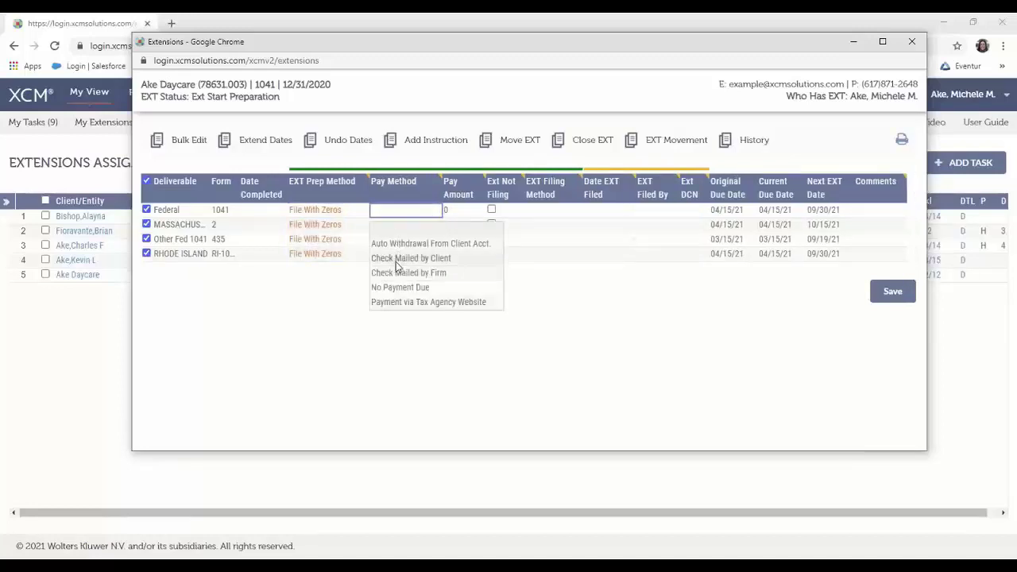
pyautogui.click(396, 287)
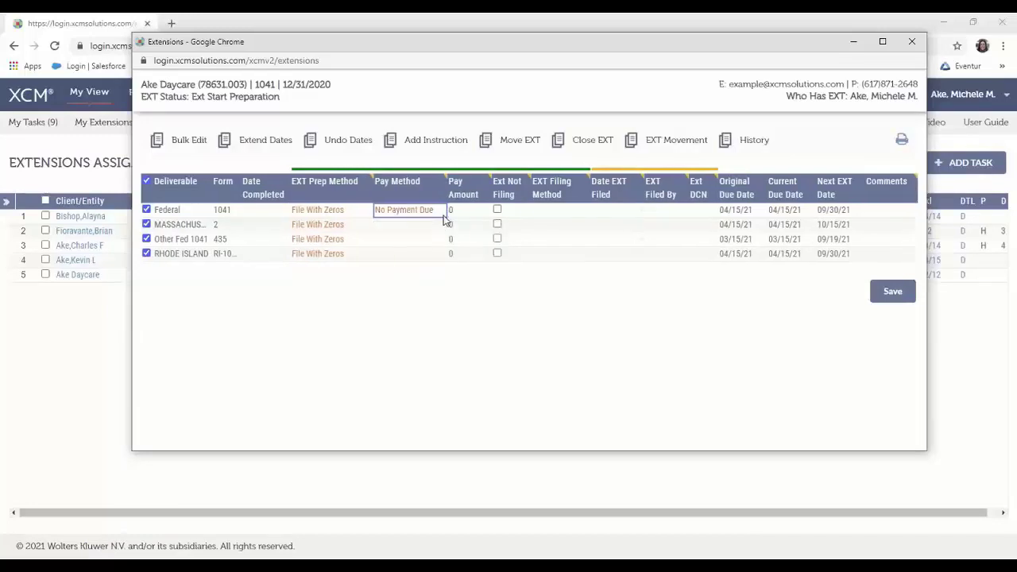
pyautogui.moveTo(446, 212); pyautogui.dragTo(434, 261)
# - Try a Pay Amount of 50 for the Massachusetts deliverable, and reset the amount to 0
pyautogui.click(457, 224)
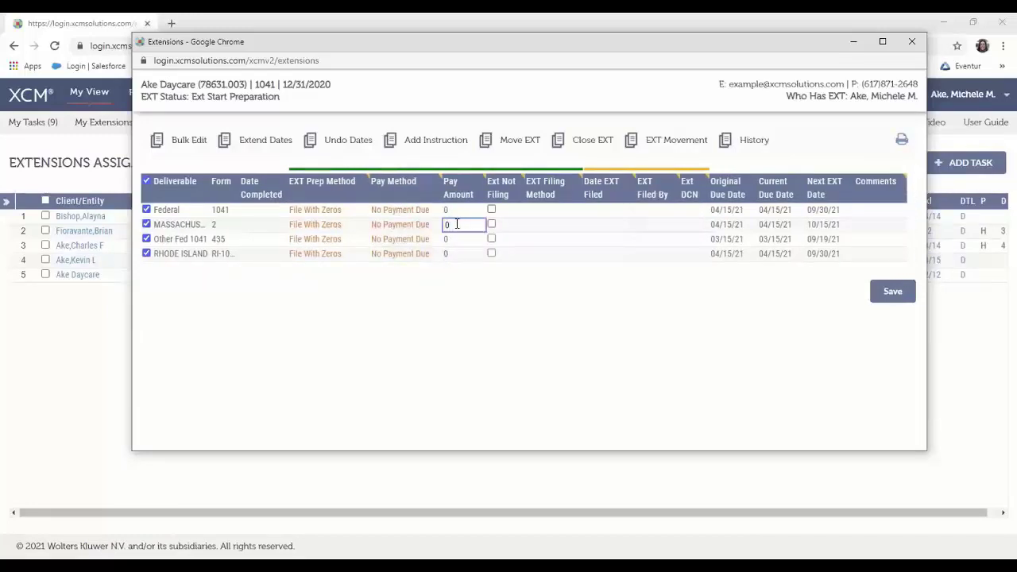
pyautogui.write('50')
pyautogui.press('BackSpace')
pyautogui.press('BackSpace')
pyautogui.press('BackSpace')
pyautogui.write('0')
# - Set the EXT Filing Method to Paper for all four deliverables and save the extension
pyautogui.click(550, 212)
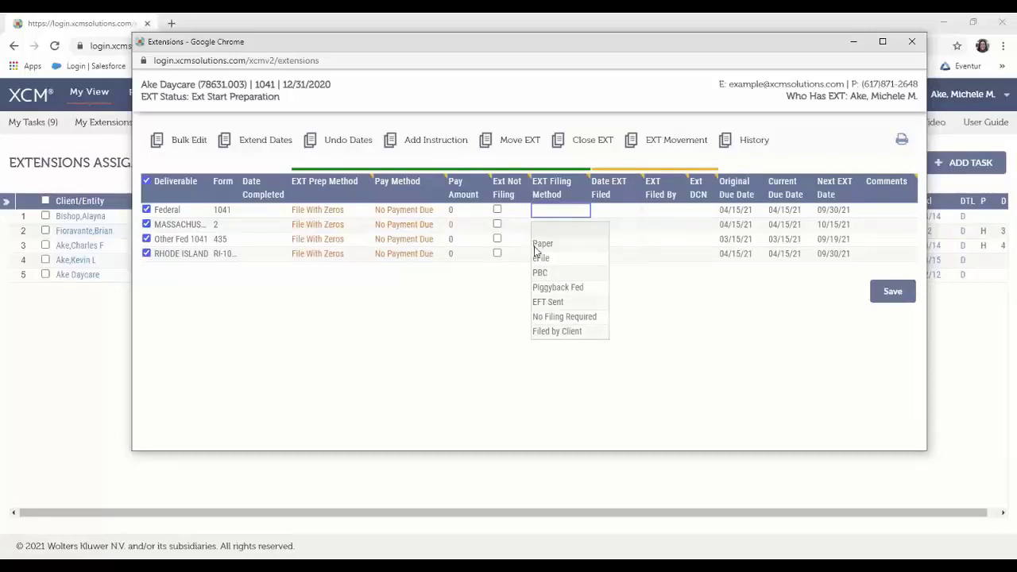
pyautogui.click(545, 244)
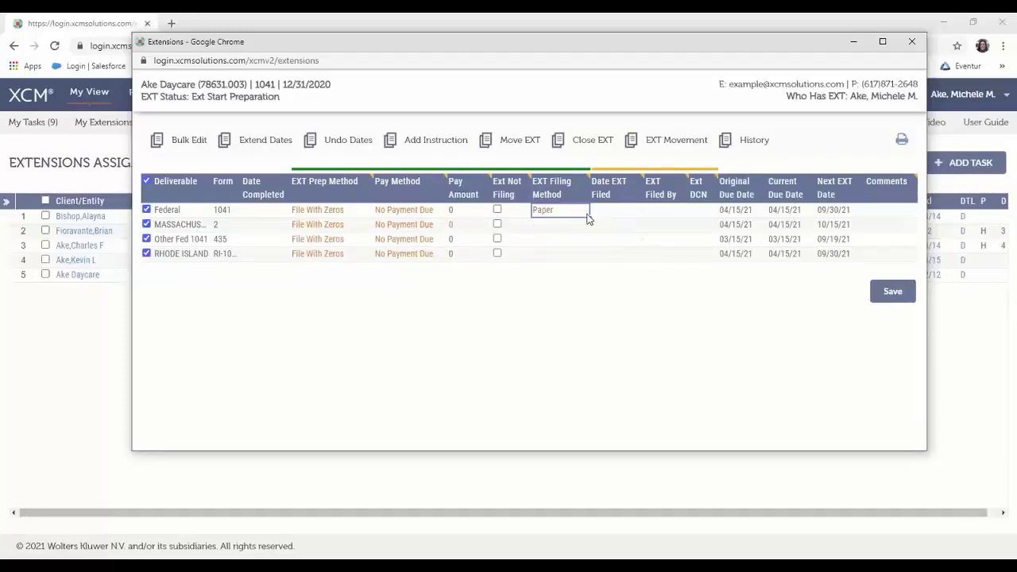
pyautogui.moveTo(590, 216); pyautogui.dragTo(819, 298)
pyautogui.click(888, 291)
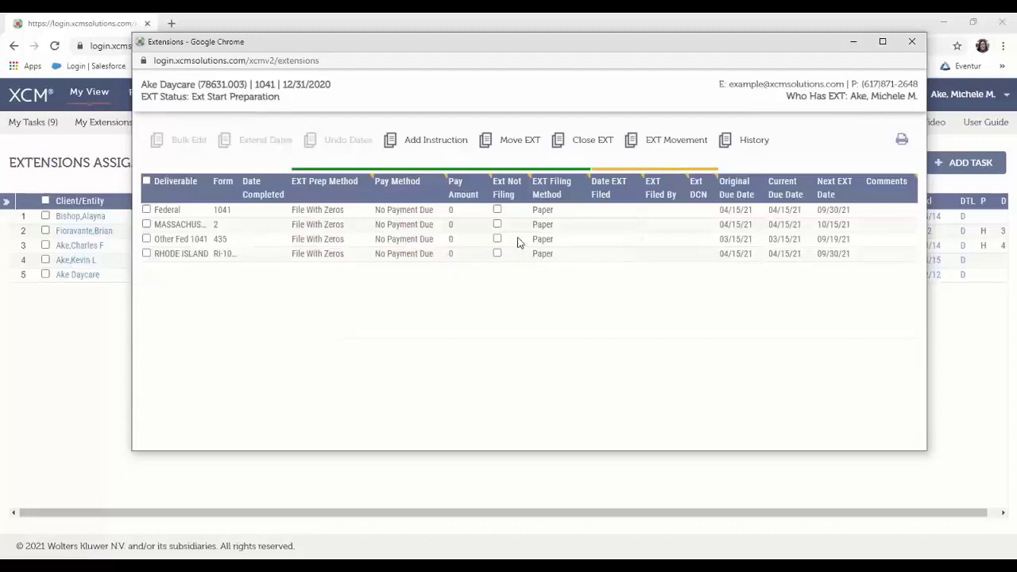
# - Try to undo the last date extension for all of Ake Daycare's deliverables
pyautogui.click(150, 182)
pyautogui.click(347, 141)
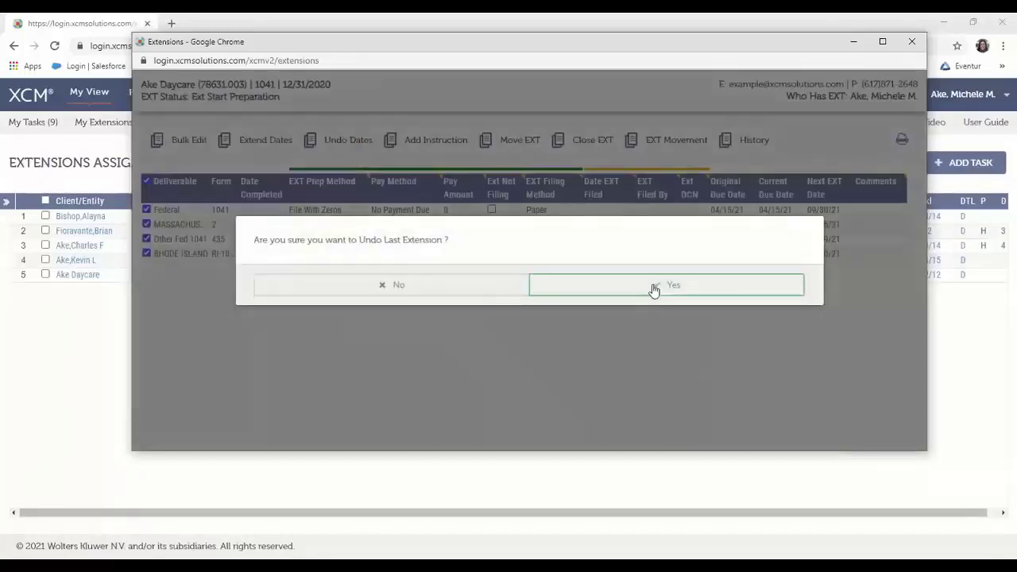
pyautogui.click(654, 287)
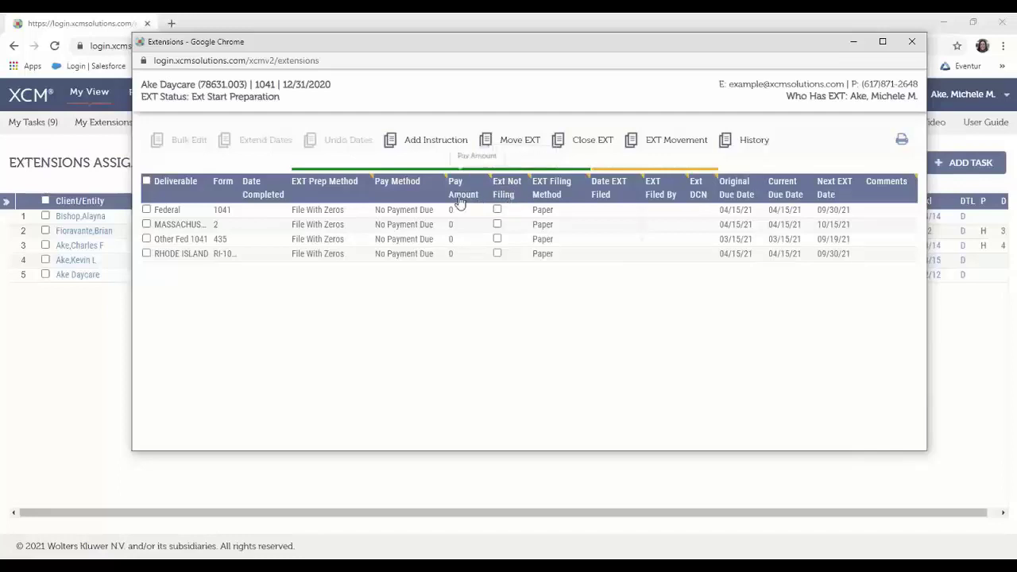
pyautogui.click(581, 217)
pyautogui.click(581, 217)
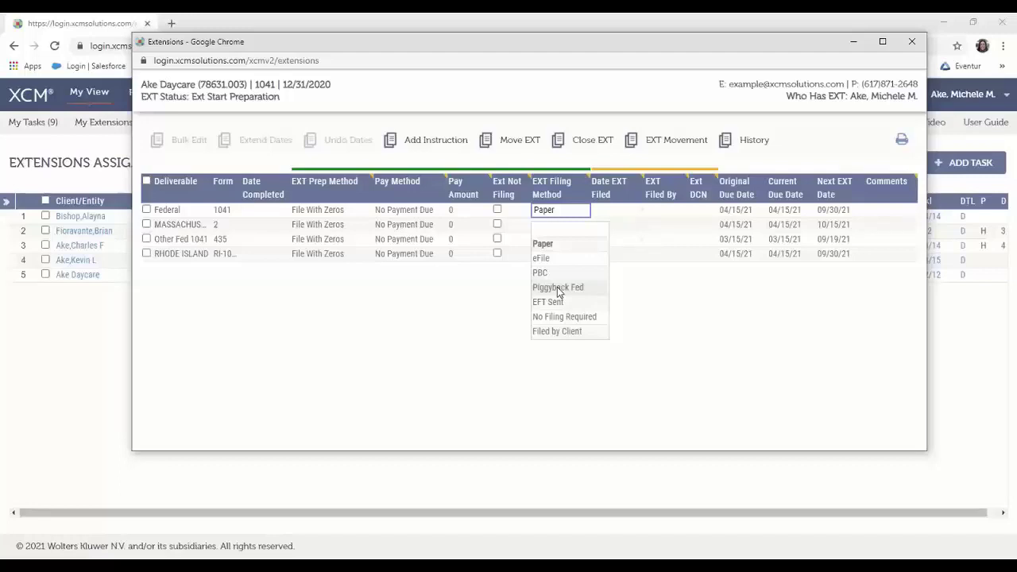
pyautogui.click(483, 322)
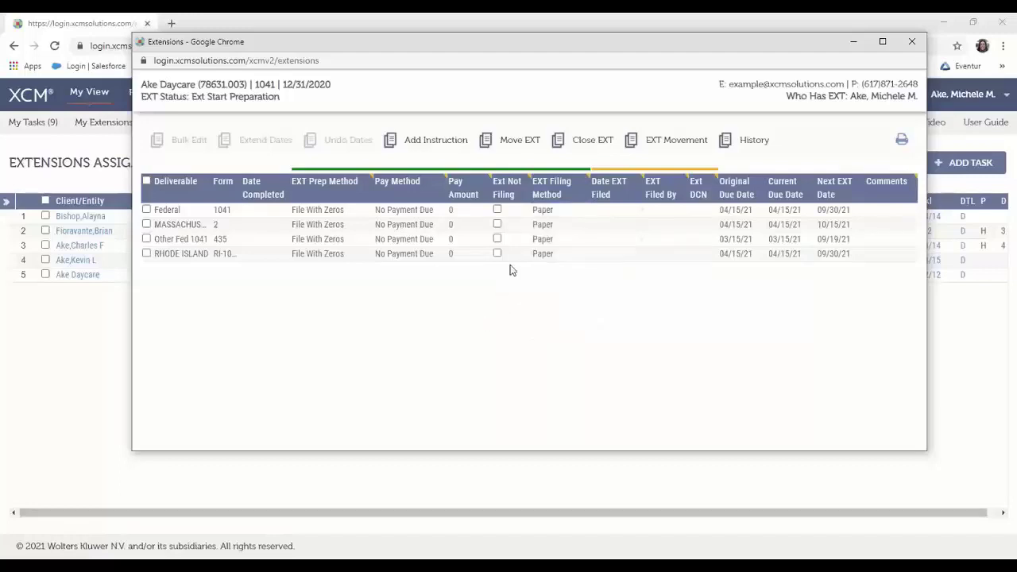
# - Change the Massachusetts deliverable's EXT Filing Method to Piggyback Fed and save the extension
pyautogui.click(544, 224)
pyautogui.click(544, 224)
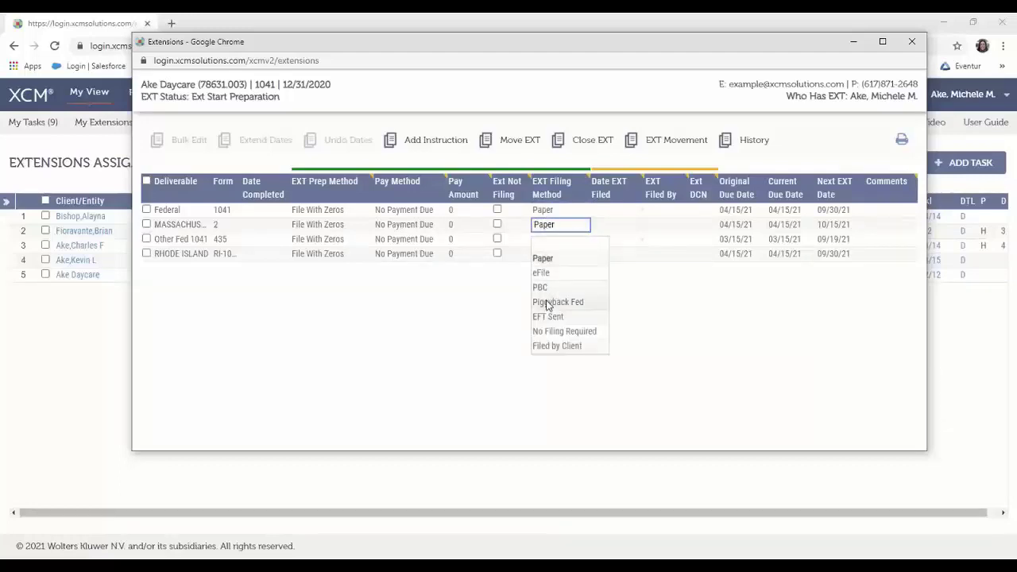
pyautogui.click(547, 303)
pyautogui.click(563, 336)
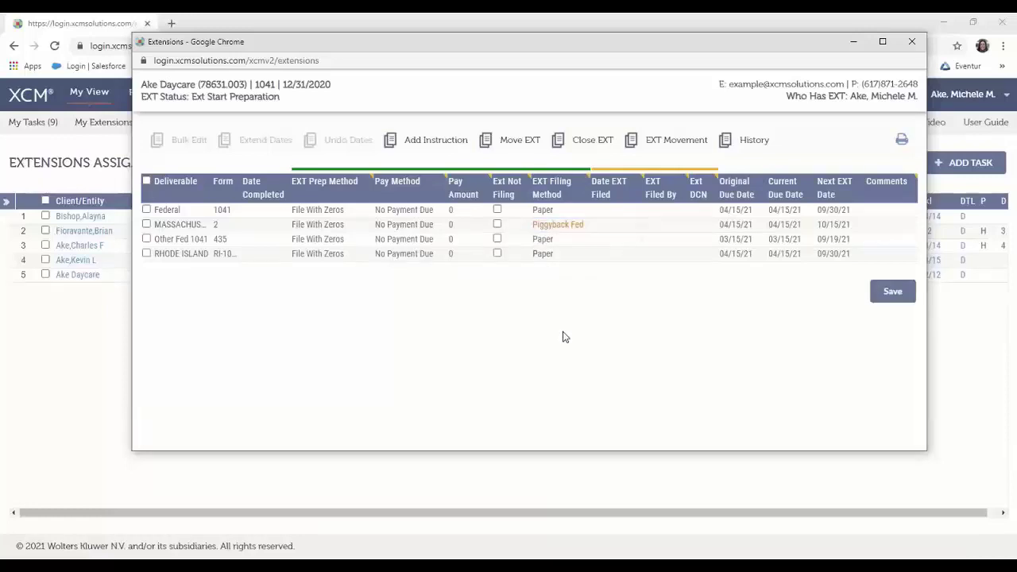
pyautogui.click(889, 300)
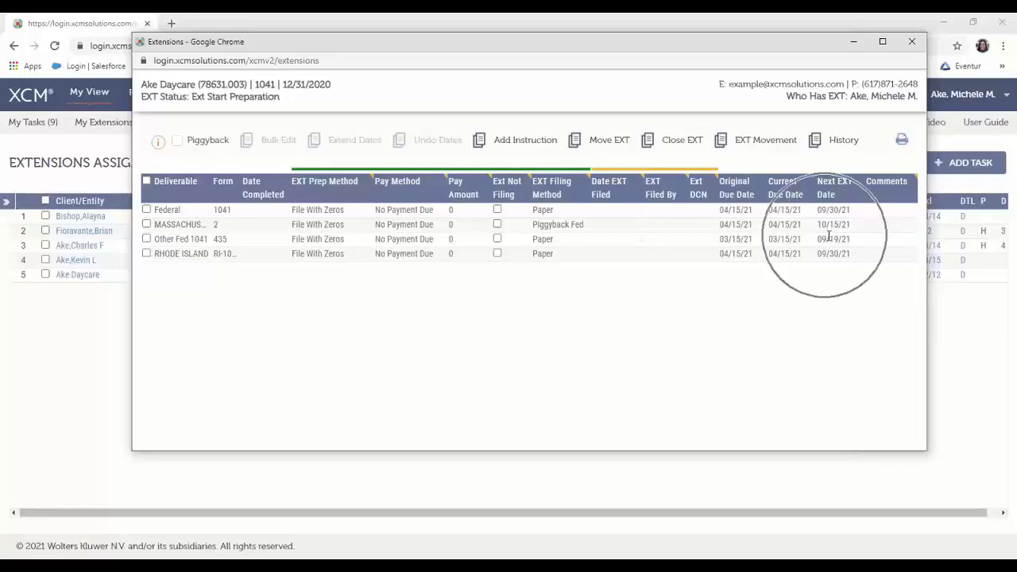
# - Mark the Other Fed 1041 deliverable as Ext Not Filing, save, and return to a refreshed list of assigned extensions
pyautogui.click(498, 239)
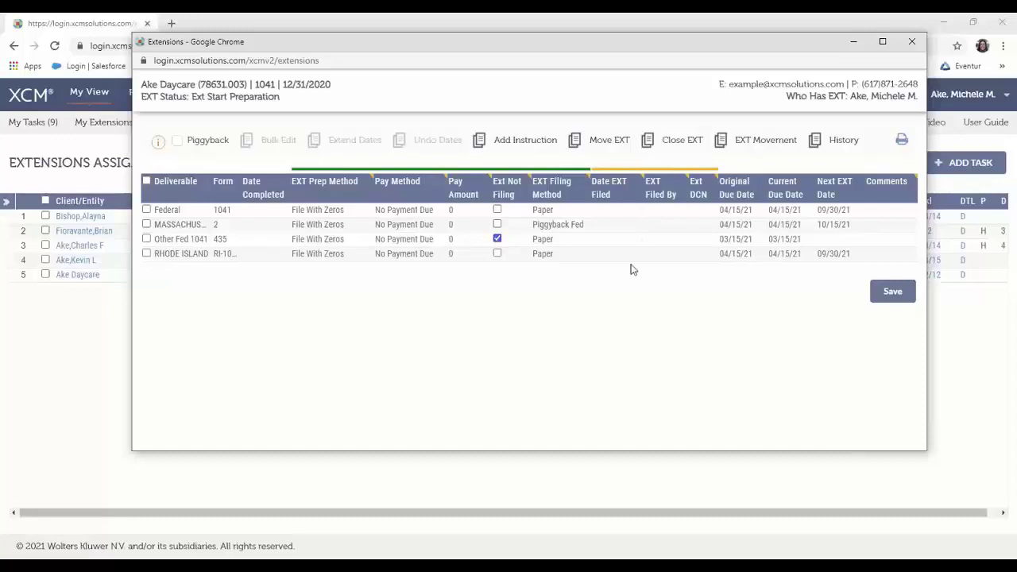
pyautogui.click(893, 293)
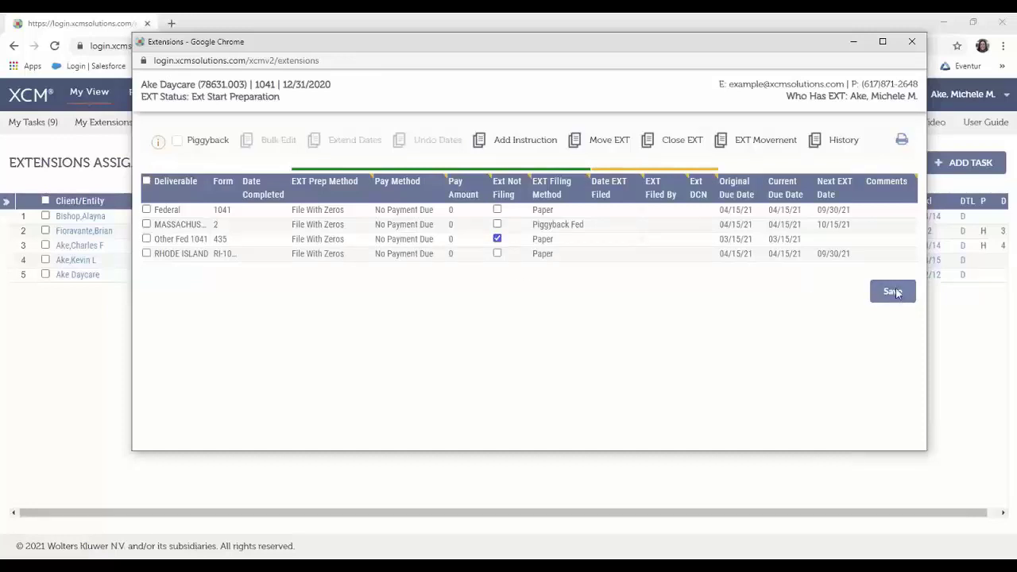
pyautogui.click(833, 242)
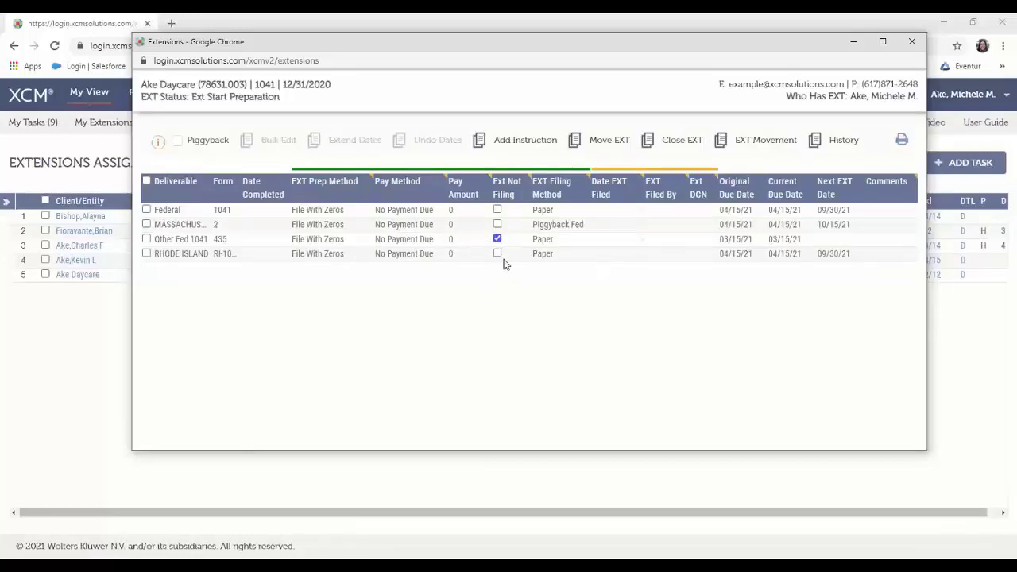
pyautogui.click(912, 41)
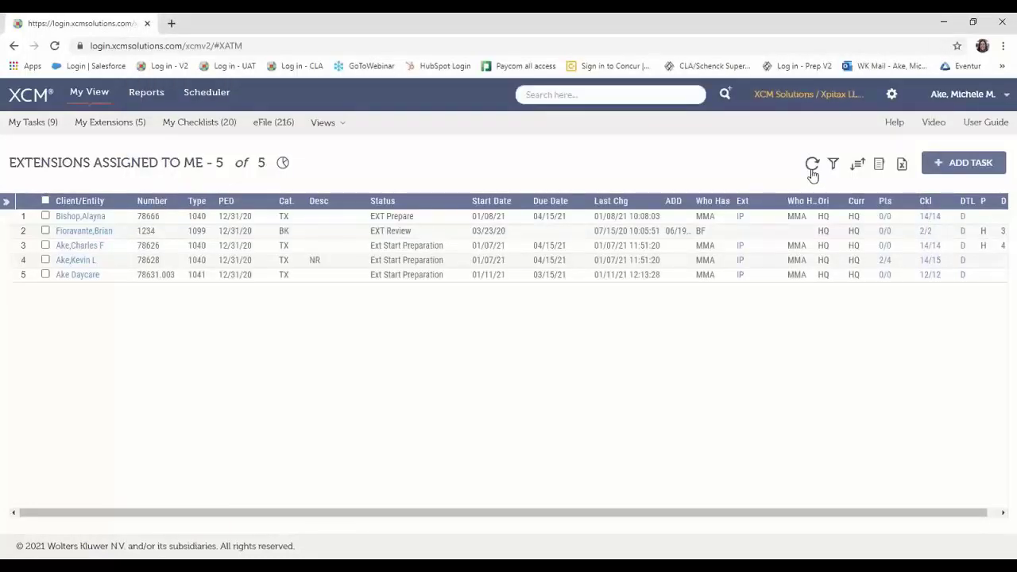
pyautogui.click(811, 169)
# - Reopen Ake Daycare's extension and set Date EXT Filed to 01/11/21 for the Federal, Massachusetts and Rhode Island deliverables
pyautogui.click(741, 276)
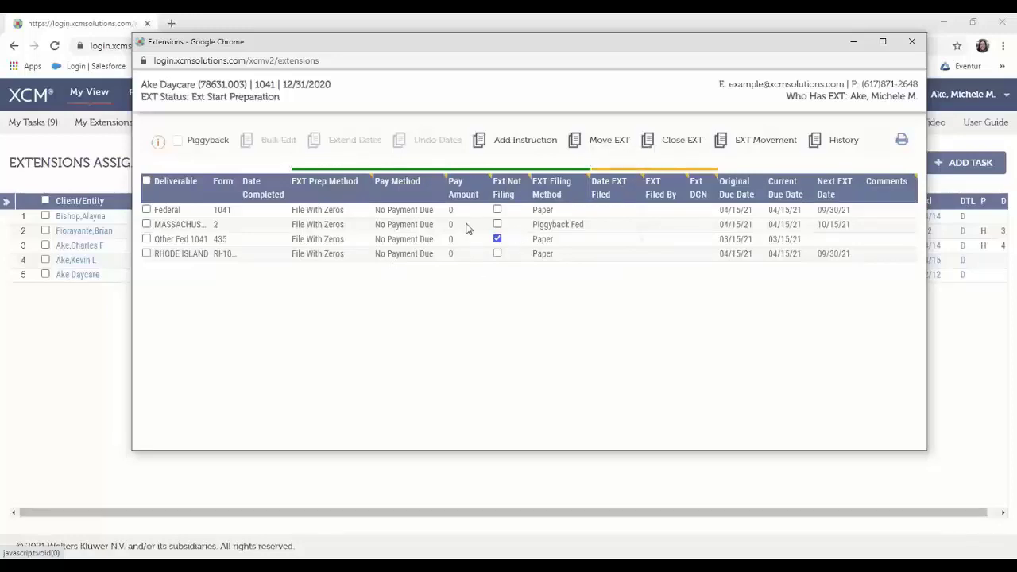
pyautogui.click(611, 209)
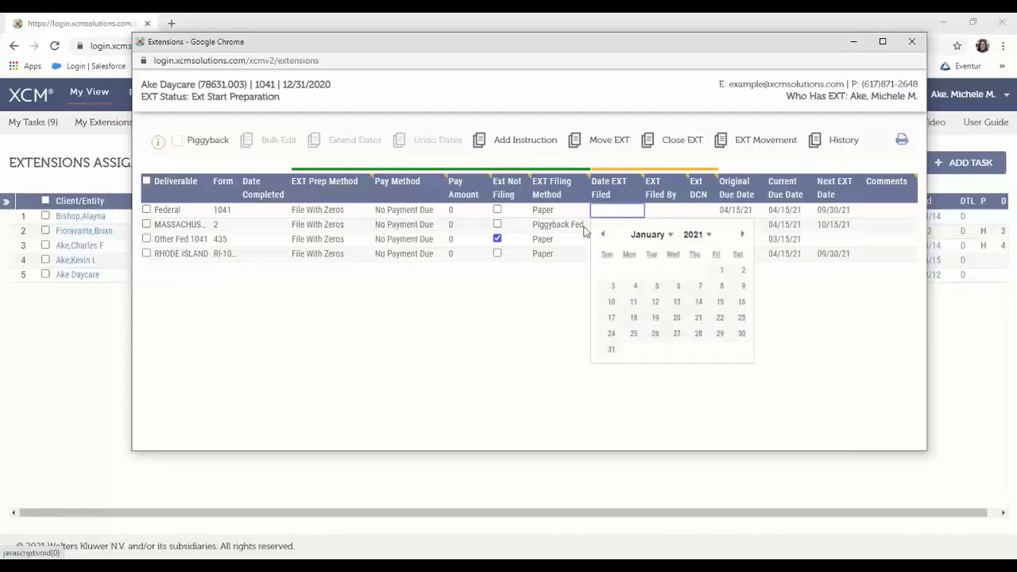
pyautogui.click(630, 301)
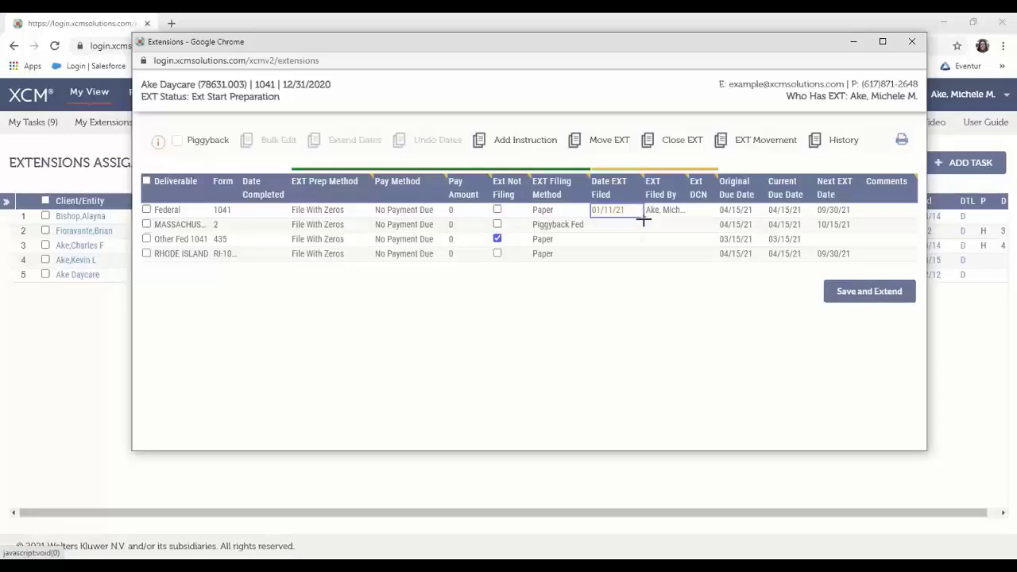
pyautogui.moveTo(640, 215); pyautogui.dragTo(598, 267)
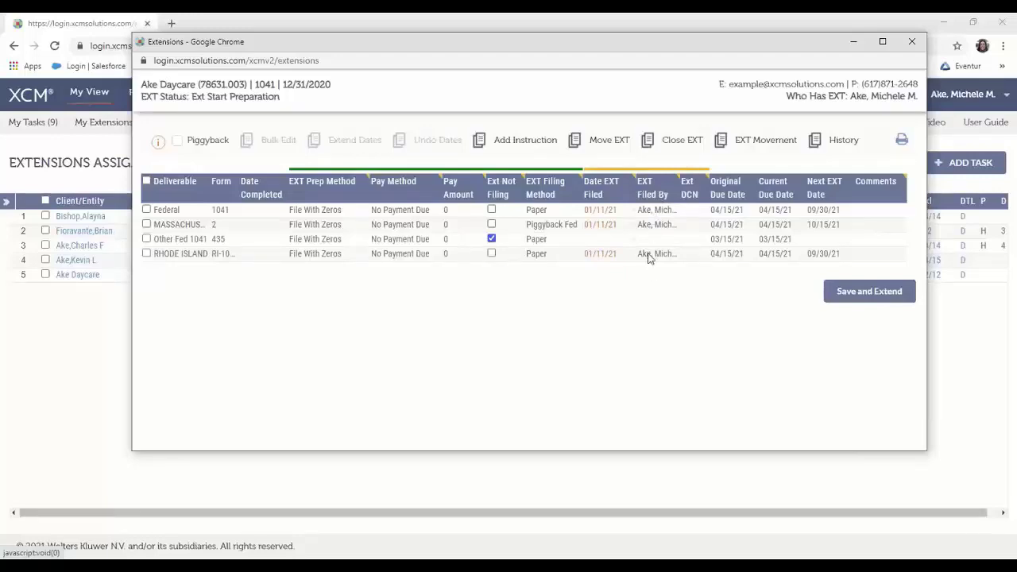
# - Set the Rhode Island deliverable's EXT Filing Method to eFile and its Ext DCN to 1234, and save and extend the dates
pyautogui.click(543, 253)
pyautogui.click(538, 301)
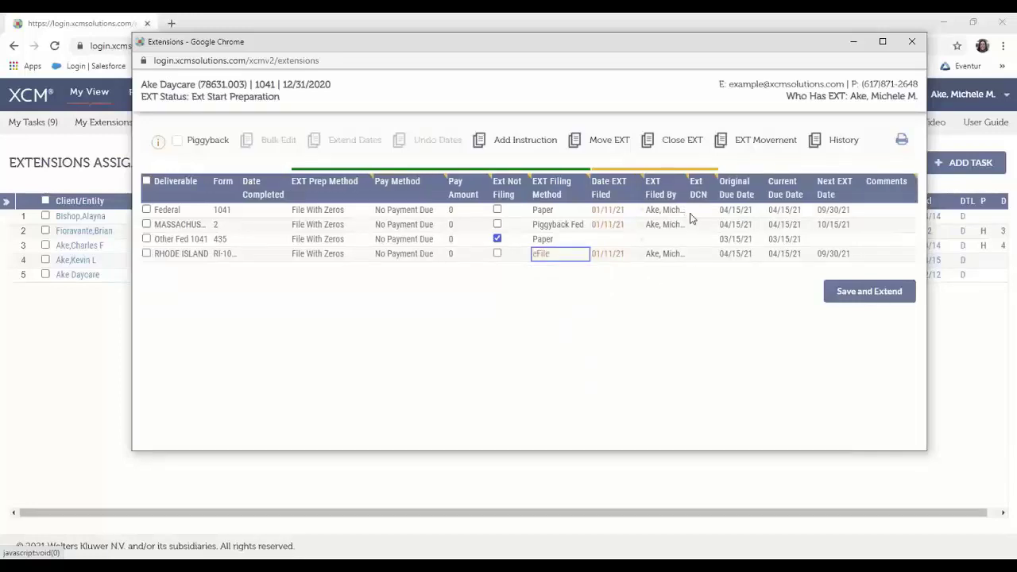
pyautogui.click(697, 256)
pyautogui.write('1234')
pyautogui.click(718, 224)
pyautogui.click(859, 296)
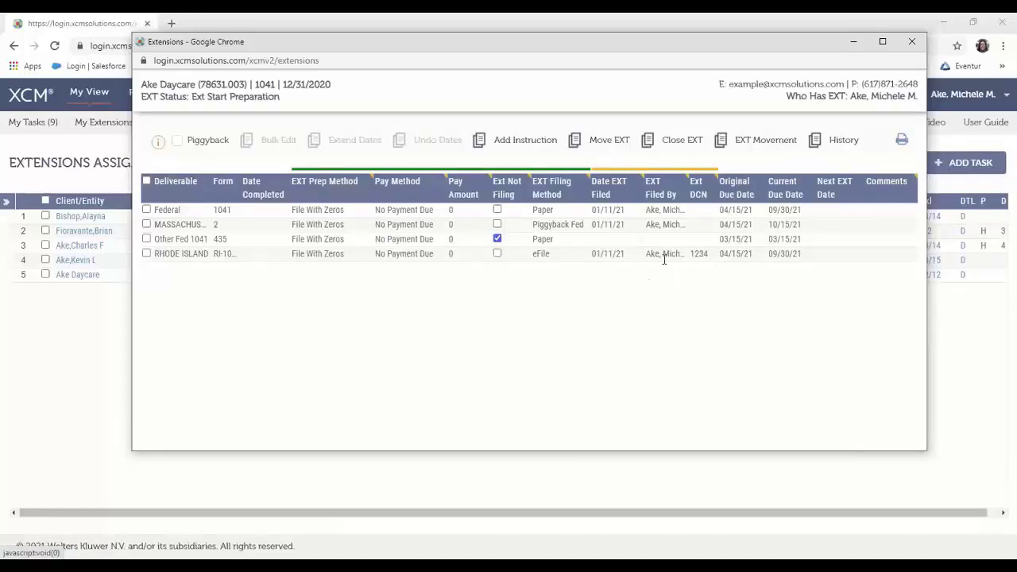
# - Close out Ake Daycare's extension, exit its window, and refresh the list of assigned extensions
pyautogui.click(678, 141)
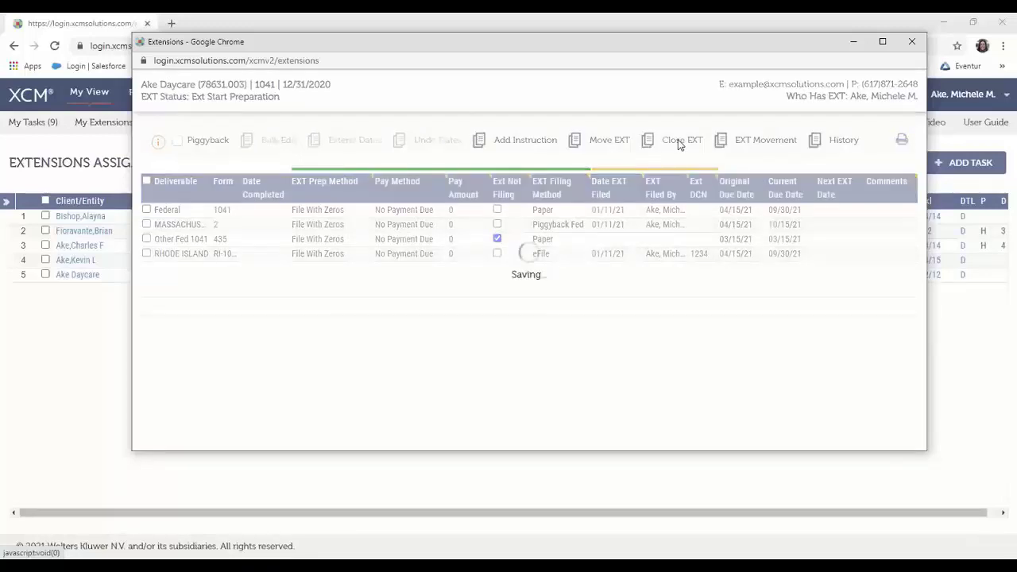
pyautogui.click(914, 43)
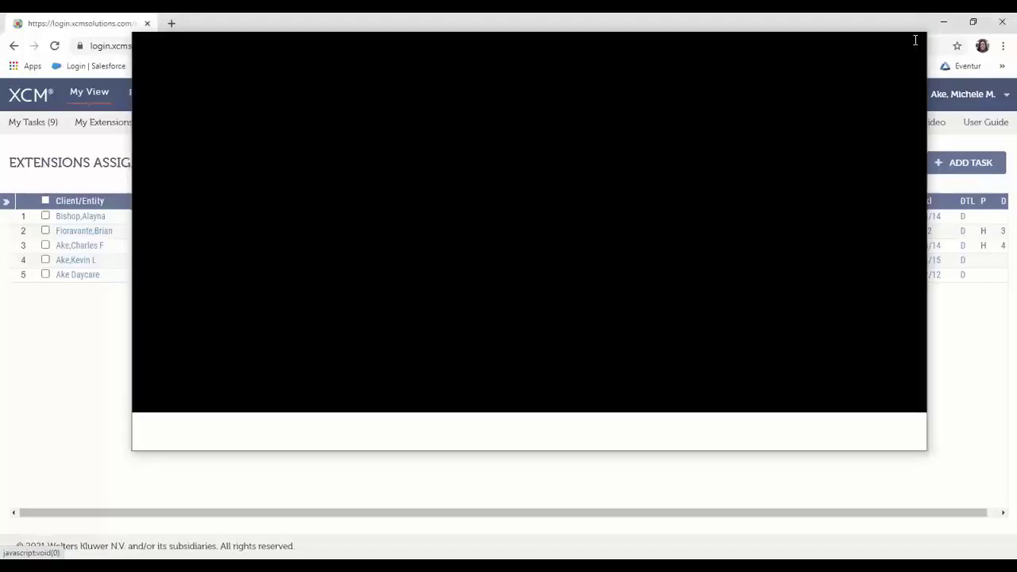
pyautogui.click(812, 165)
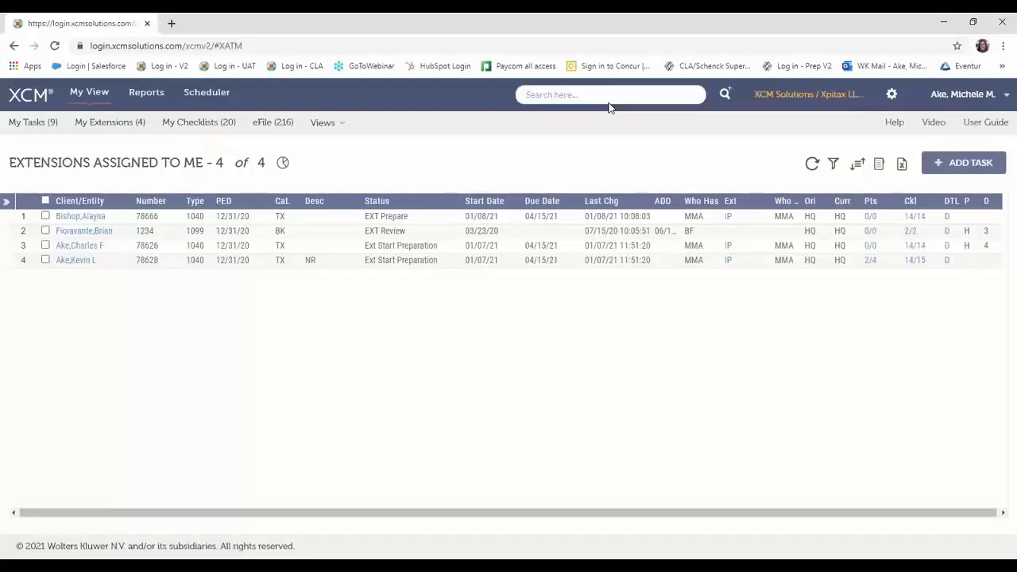
# - Run an advanced search for tasks of type Tax - 1040 Individual
pyautogui.click(726, 95)
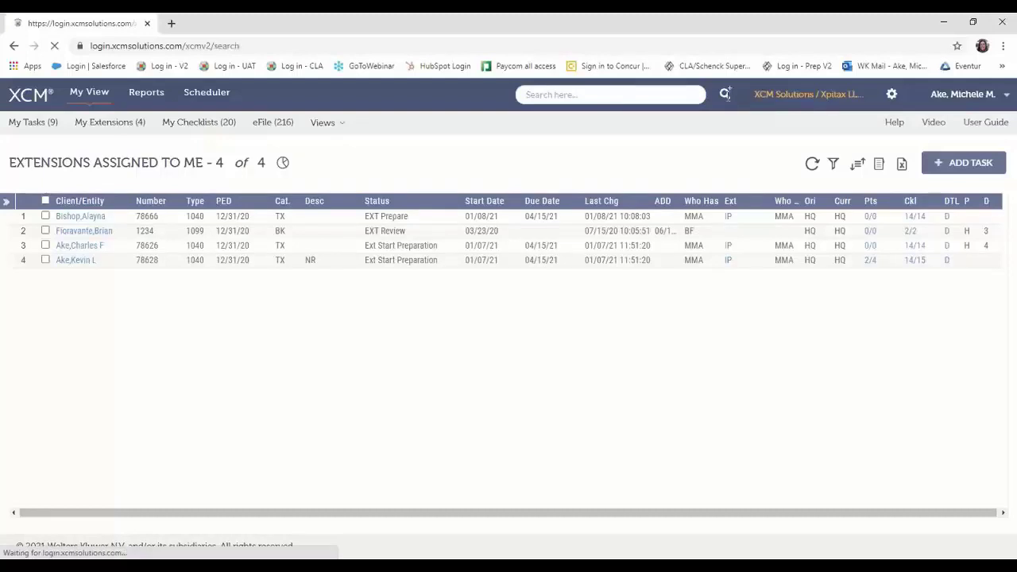
pyautogui.click(711, 200)
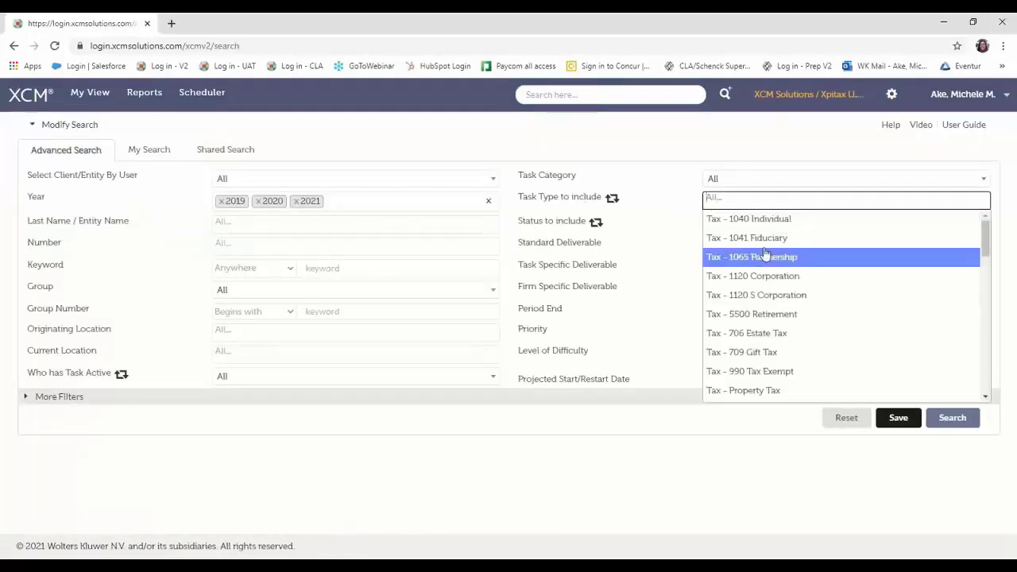
pyautogui.click(742, 221)
pyautogui.click(958, 417)
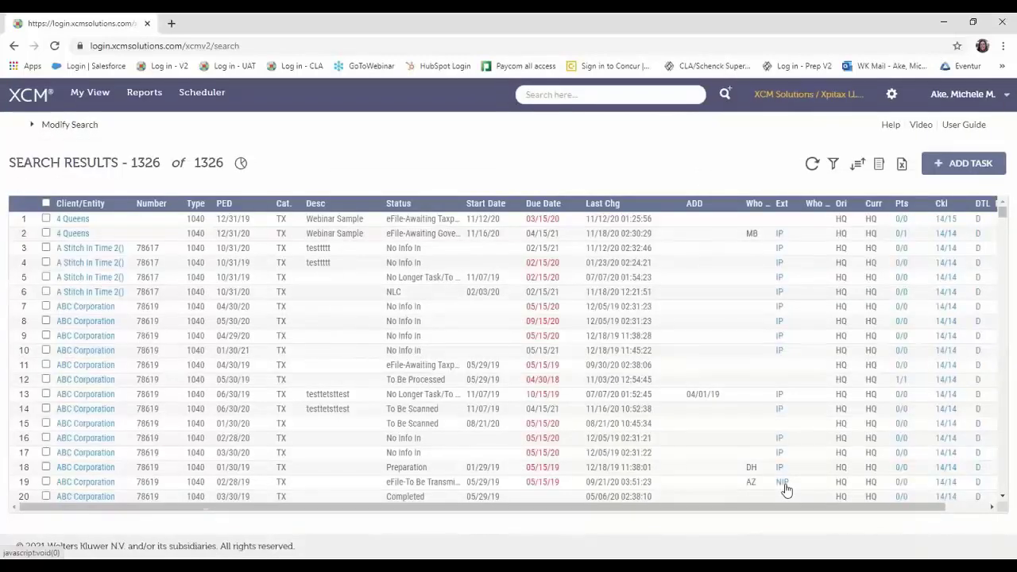
# - Move ABC Corporation's 02/28/19 1040 extension to EXT Prepare, assigned to the logged-in user, and exit its window
pyautogui.click(783, 482)
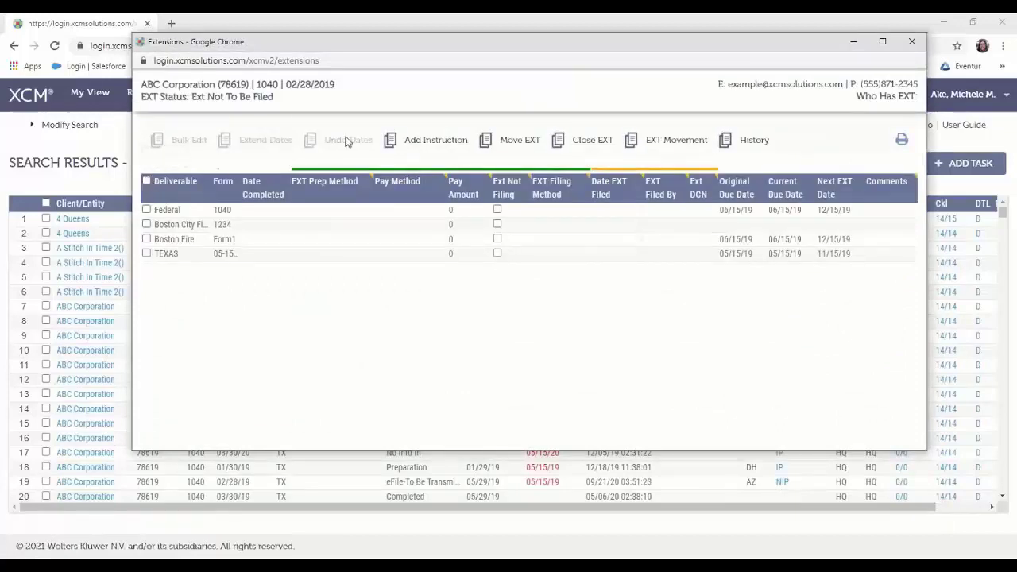
pyautogui.click(521, 140)
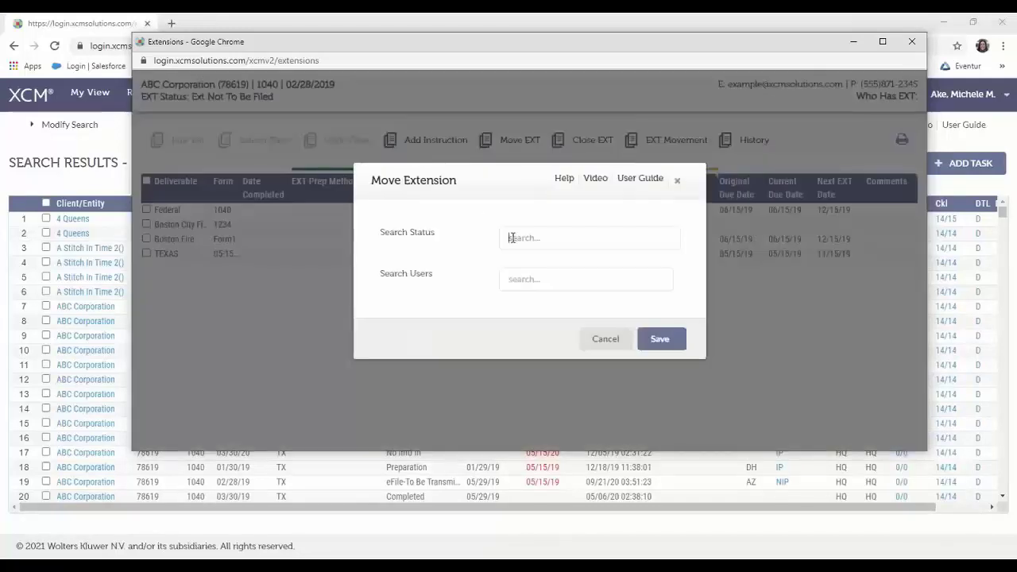
pyautogui.click(518, 237)
pyautogui.click(526, 259)
pyautogui.click(515, 278)
pyautogui.click(524, 300)
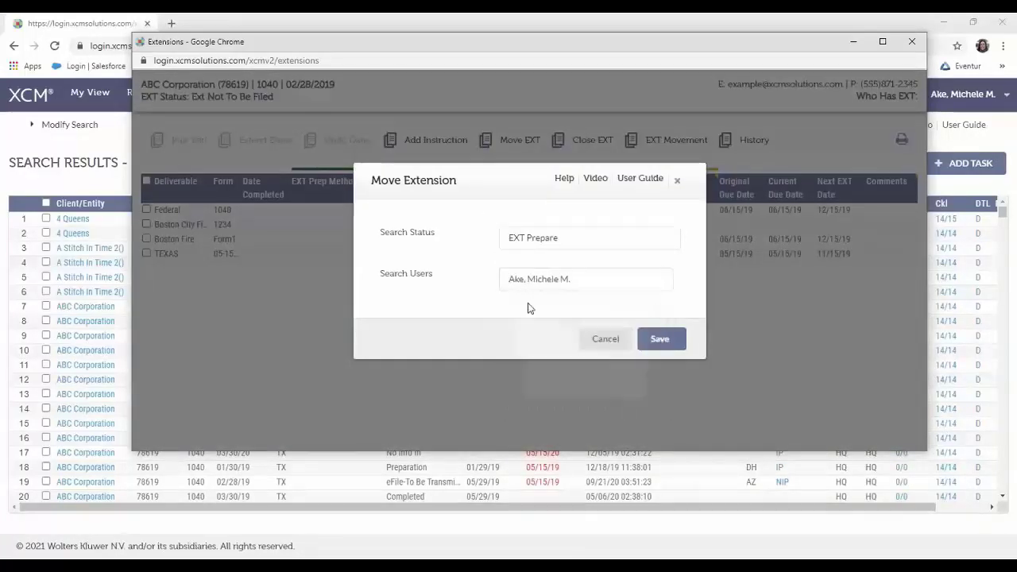
pyautogui.click(660, 342)
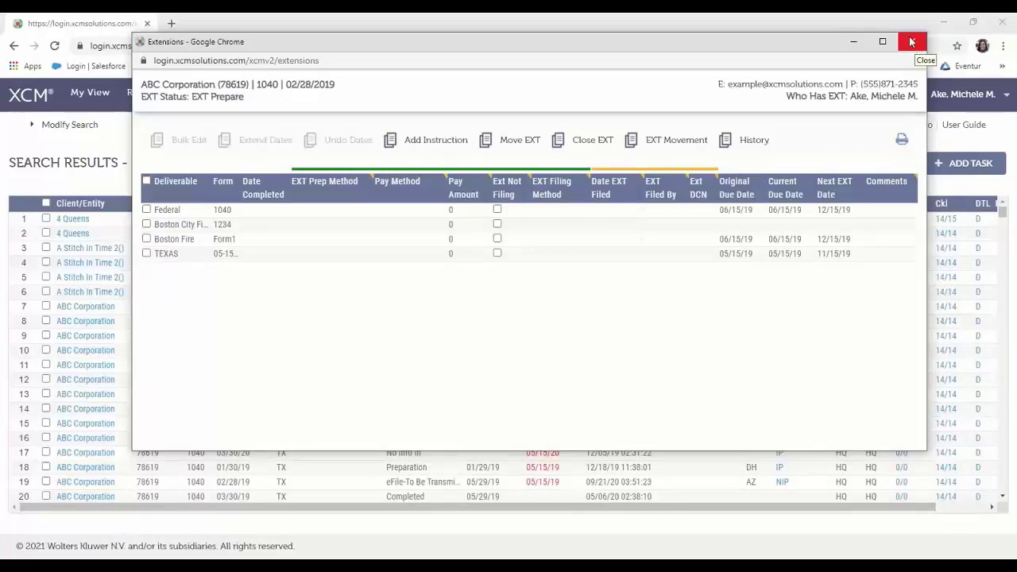
pyautogui.click(911, 42)
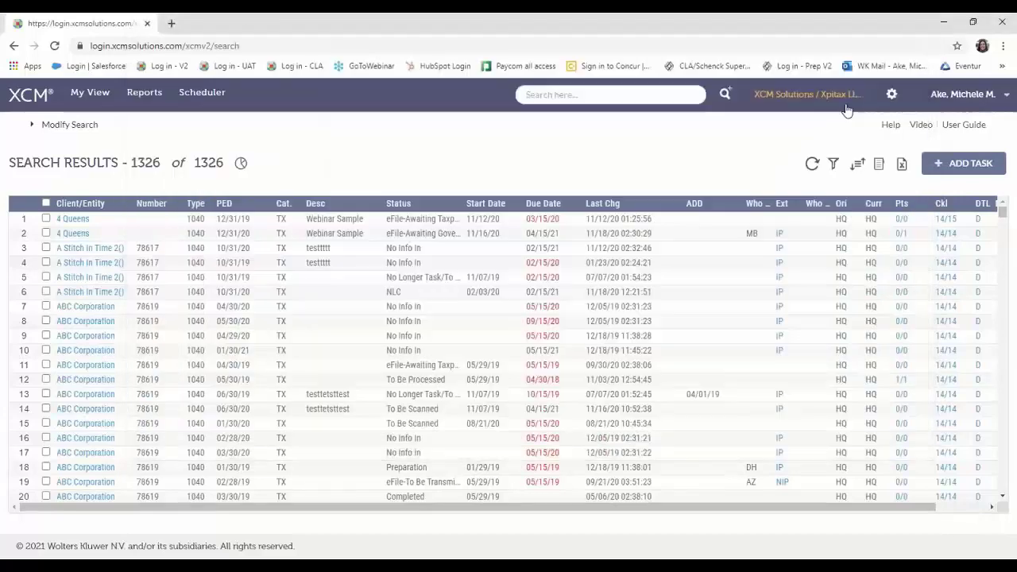
# - Return to the assigned tasks, search for "ake", choose Ake Daycare, and open the extension of its 12/31/20 1041 task
pyautogui.click(86, 93)
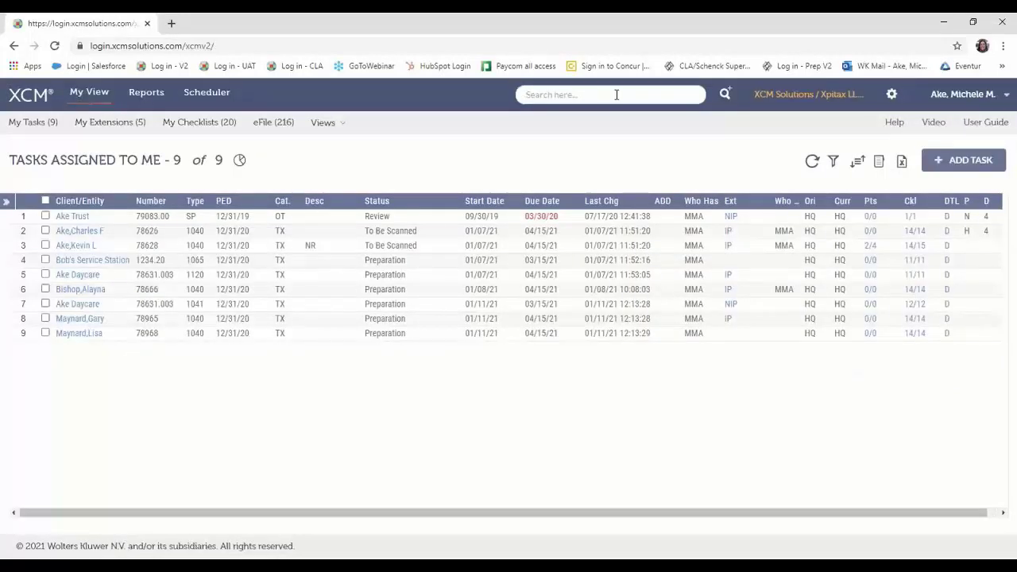
pyautogui.click(617, 95)
pyautogui.write('ake')
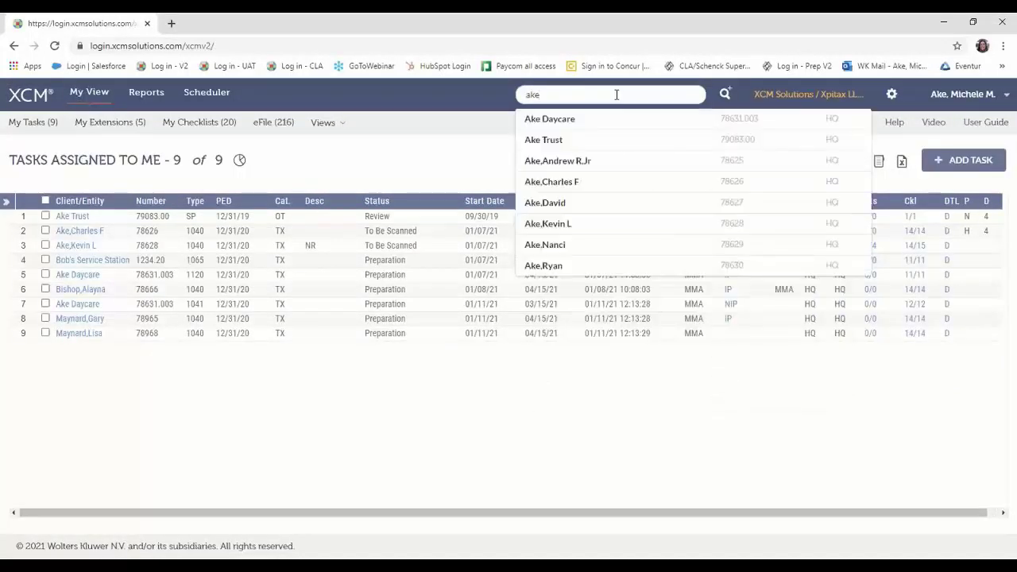
pyautogui.click(543, 119)
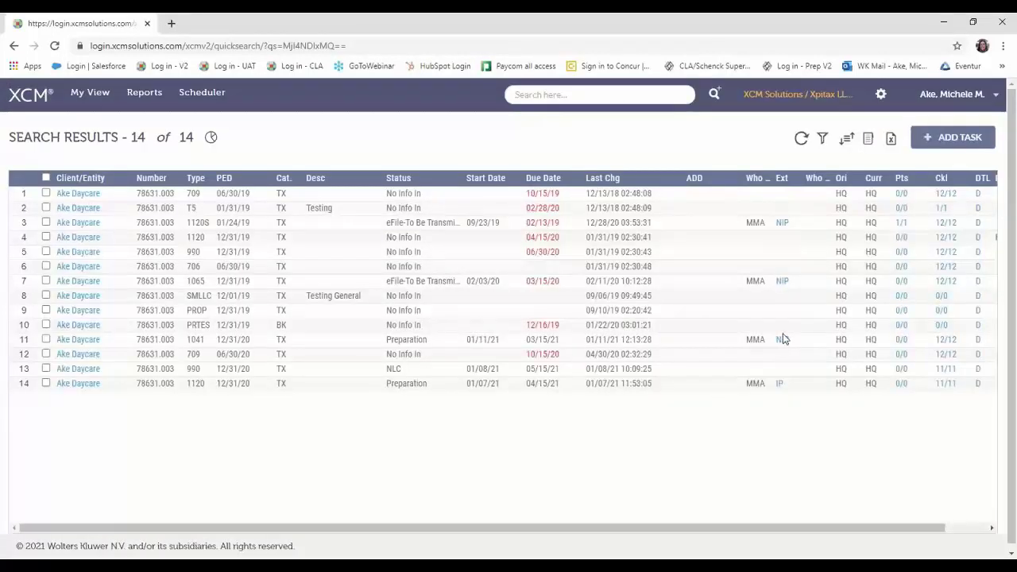
pyautogui.click(782, 340)
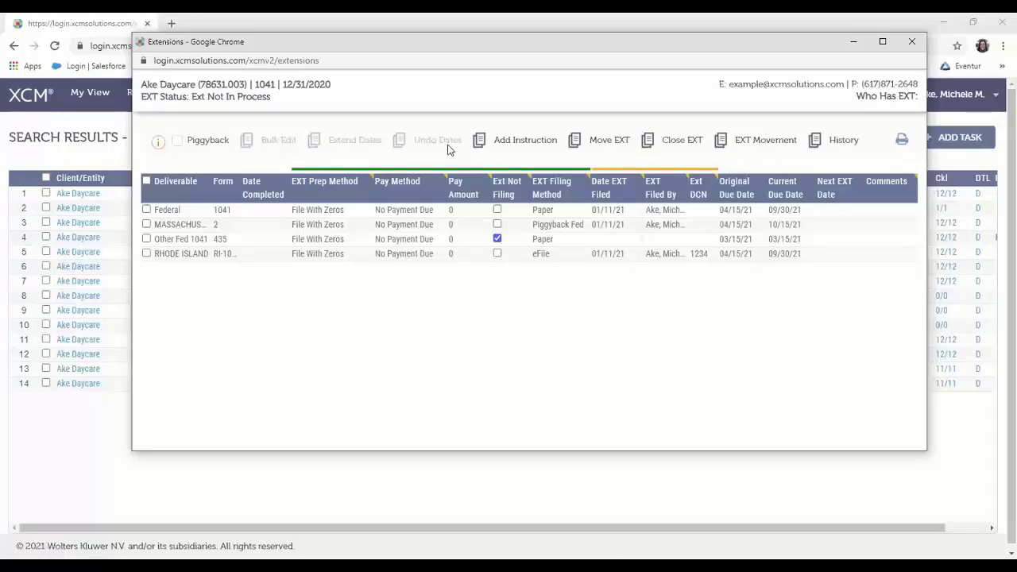
# - Undo the extended dates for all deliverables of Ake Daycare's 1041 extension, keeping Other Fed 1041 marked as Ext Not Filing
pyautogui.click(146, 185)
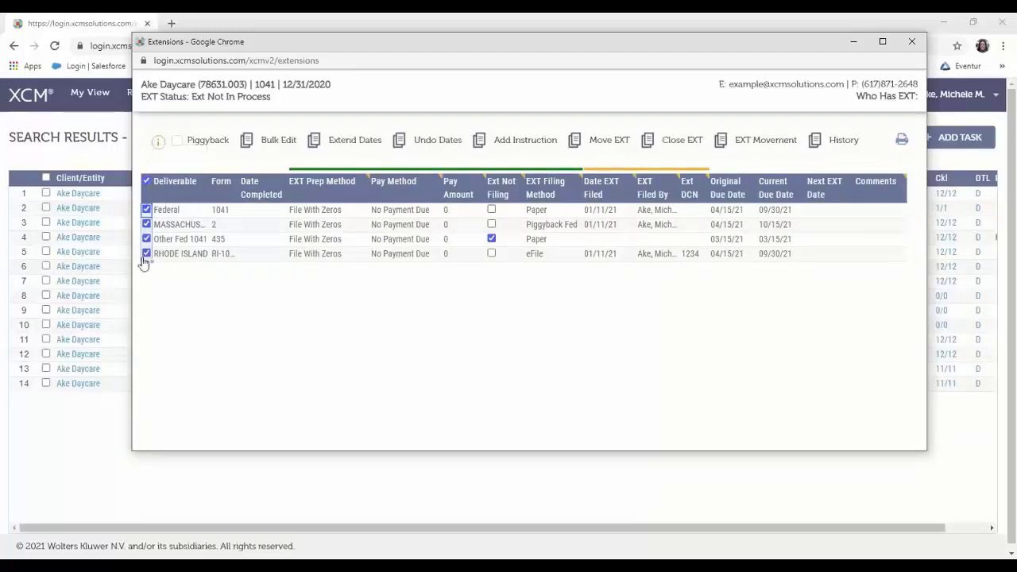
pyautogui.click(446, 142)
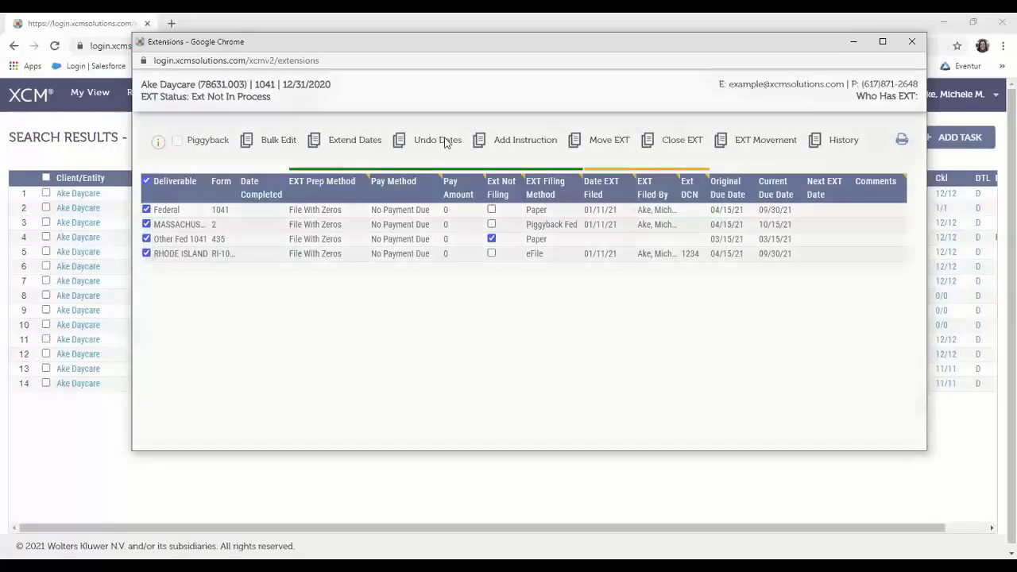
pyautogui.click(673, 296)
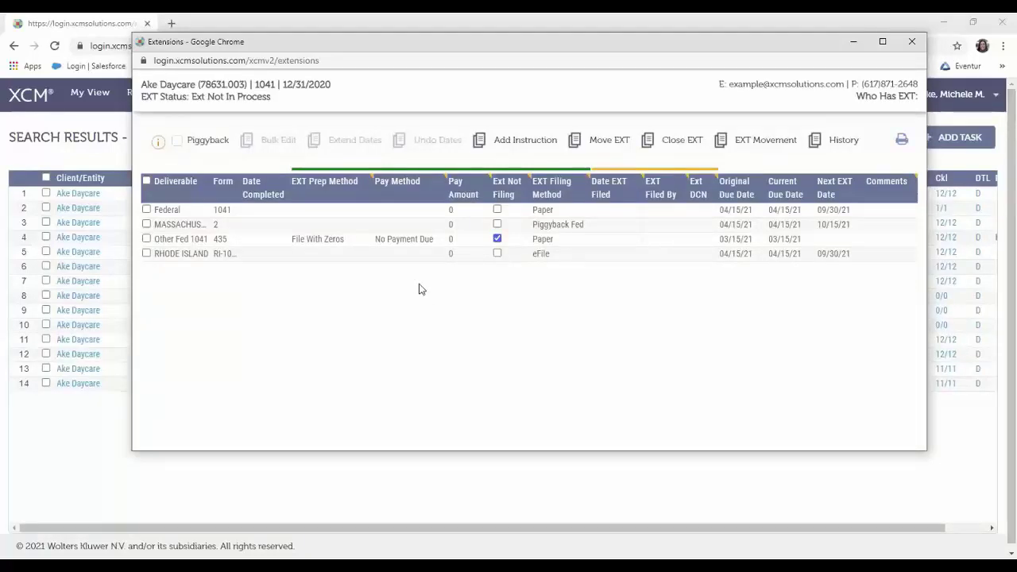
pyautogui.click(498, 239)
pyautogui.click(497, 238)
# - Review the movement details and the deliverable history of Ake Daycare's extension, and exit its window
pyautogui.click(759, 143)
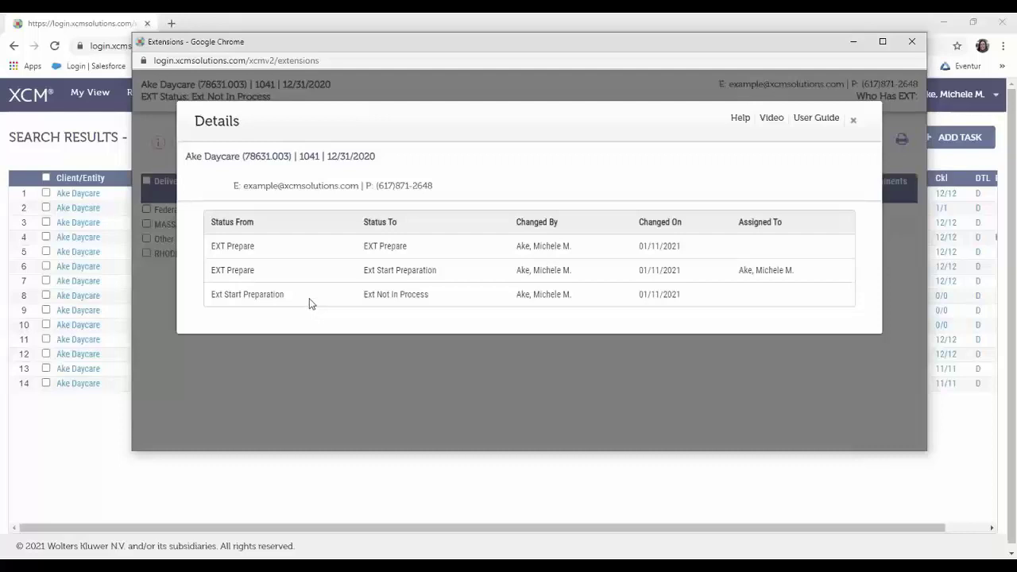
pyautogui.click(853, 122)
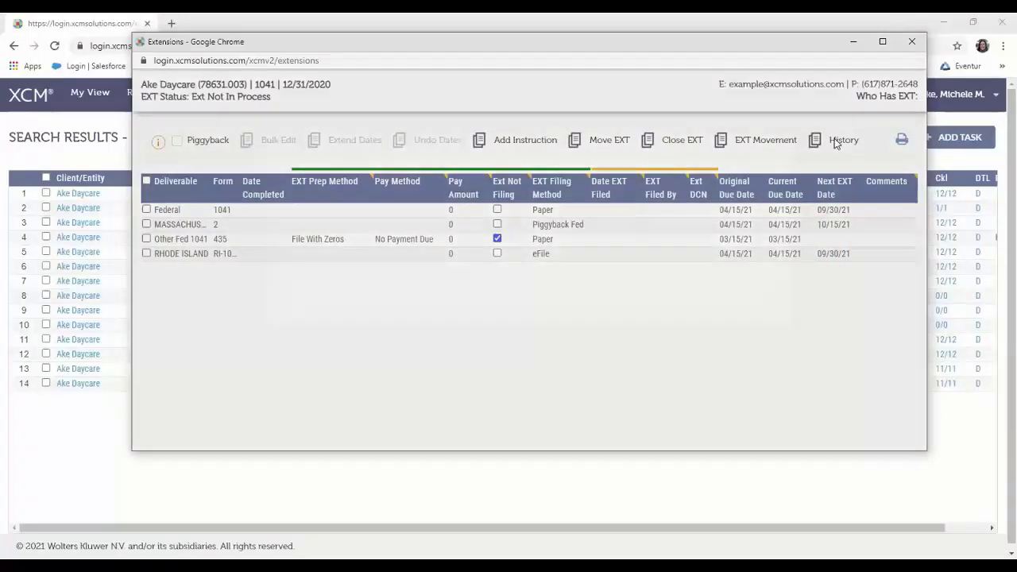
pyautogui.click(835, 139)
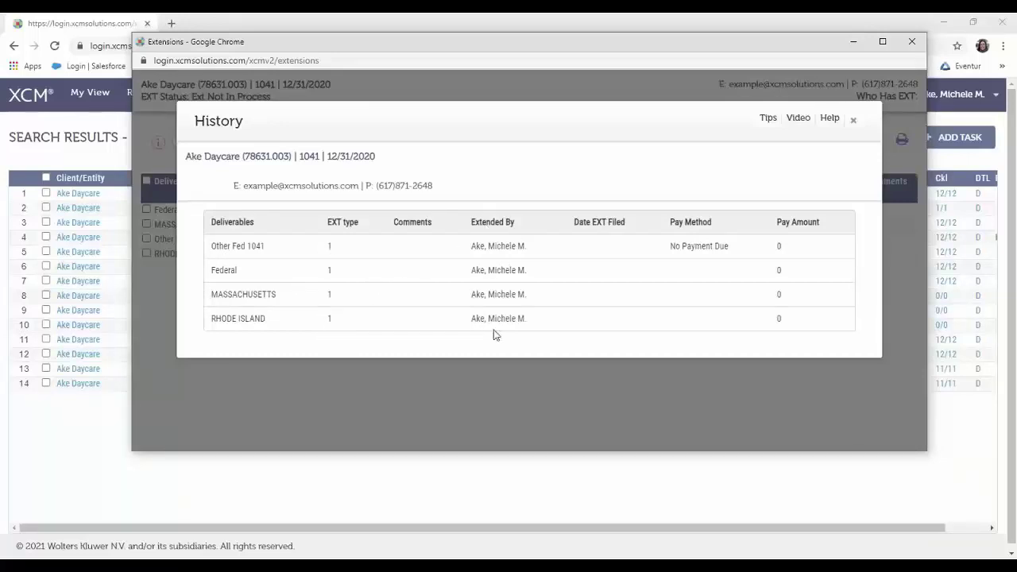
pyautogui.click(854, 121)
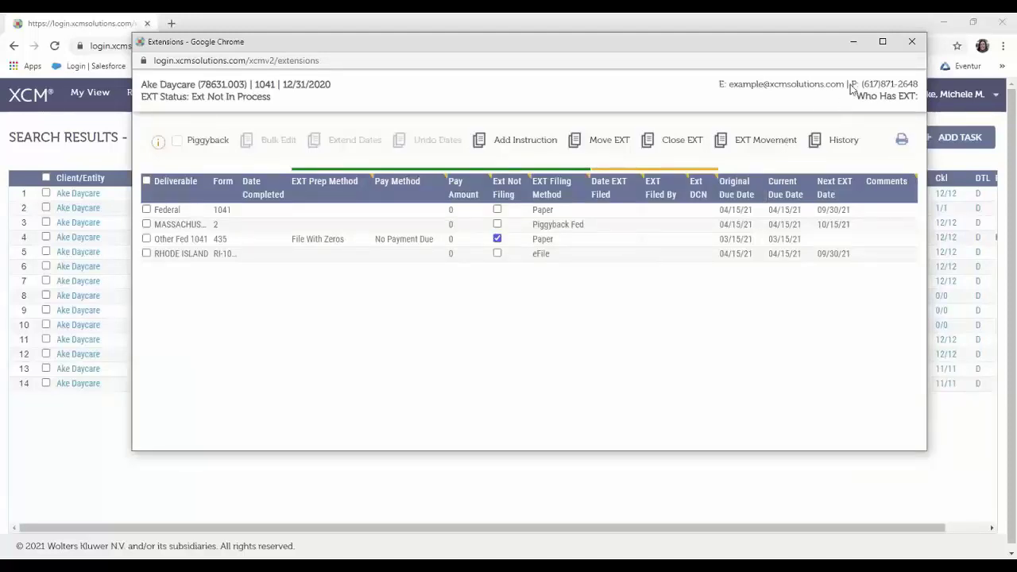
pyautogui.click(914, 42)
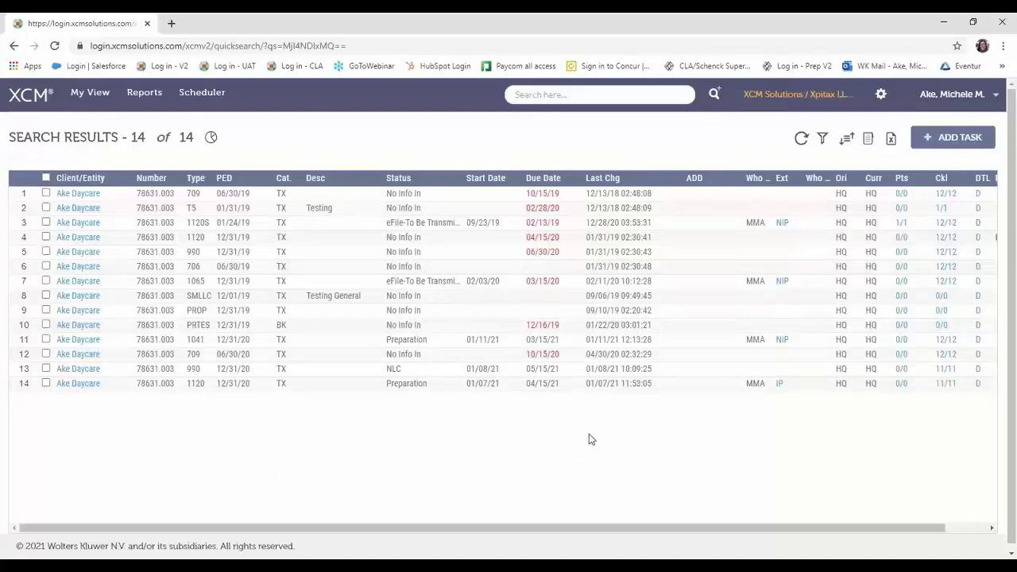
# - Go to the list of reports and open the Summary report under Due Date Reports
pyautogui.click(882, 95)
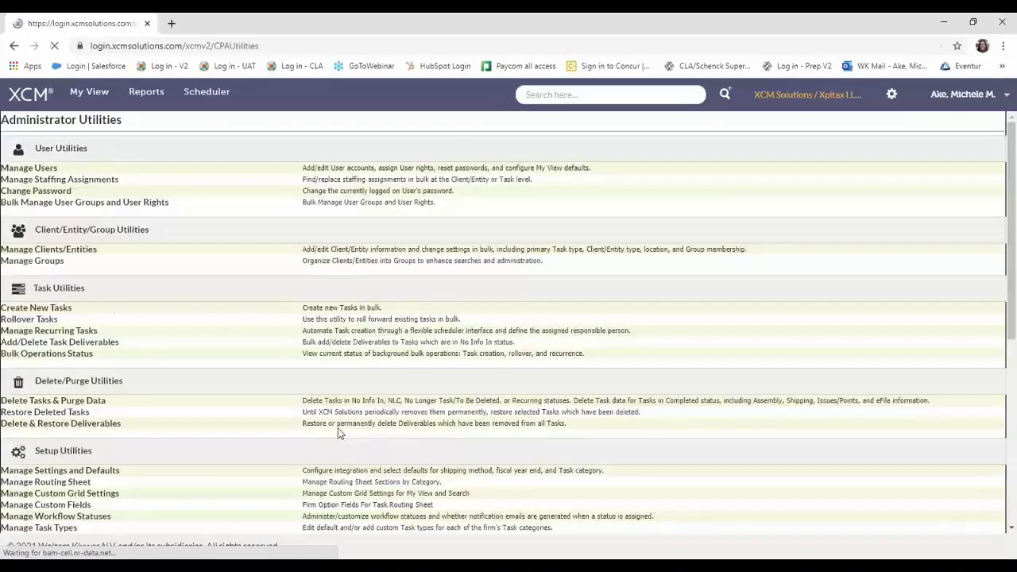
pyautogui.click(147, 96)
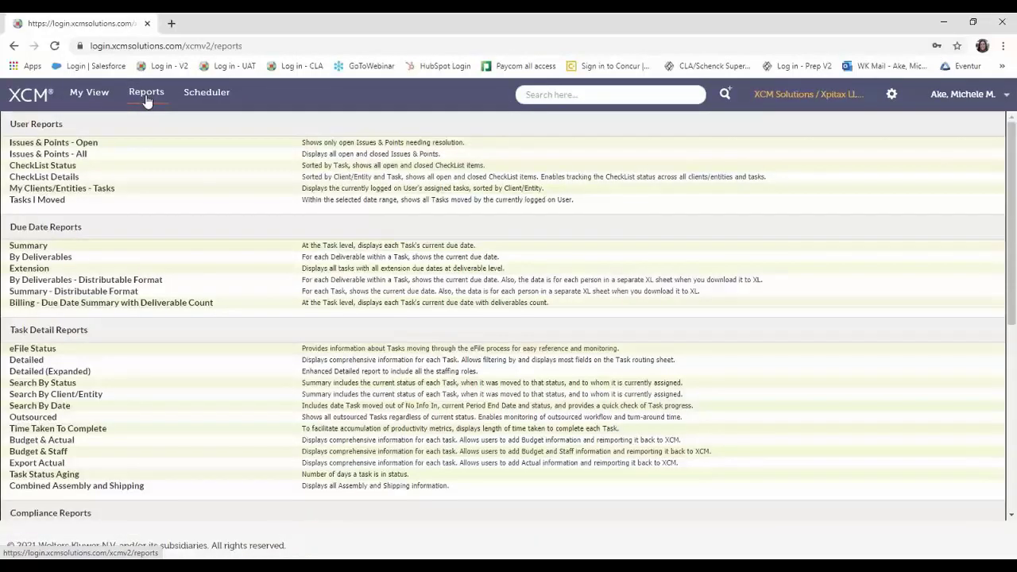
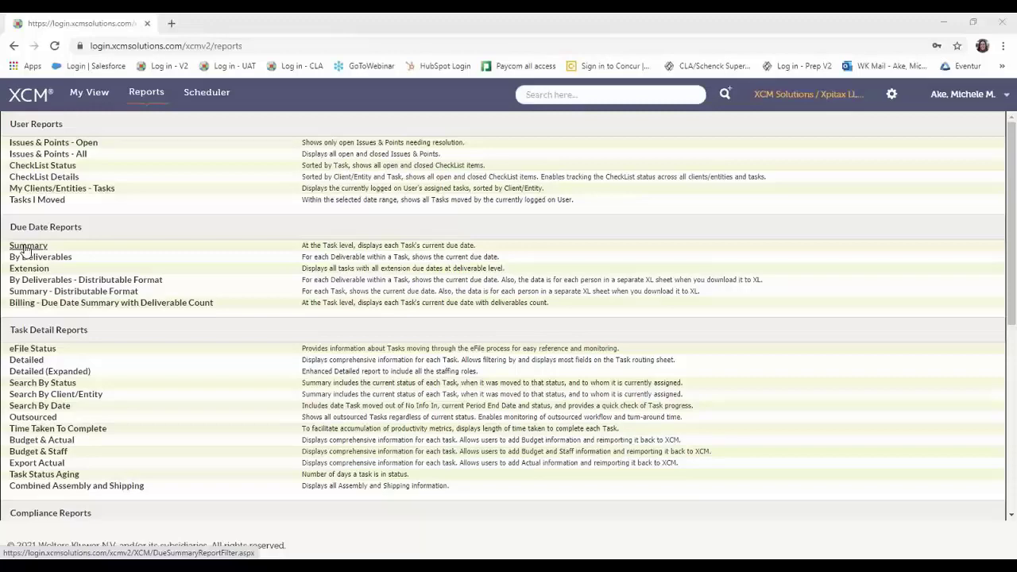
pyautogui.click(24, 247)
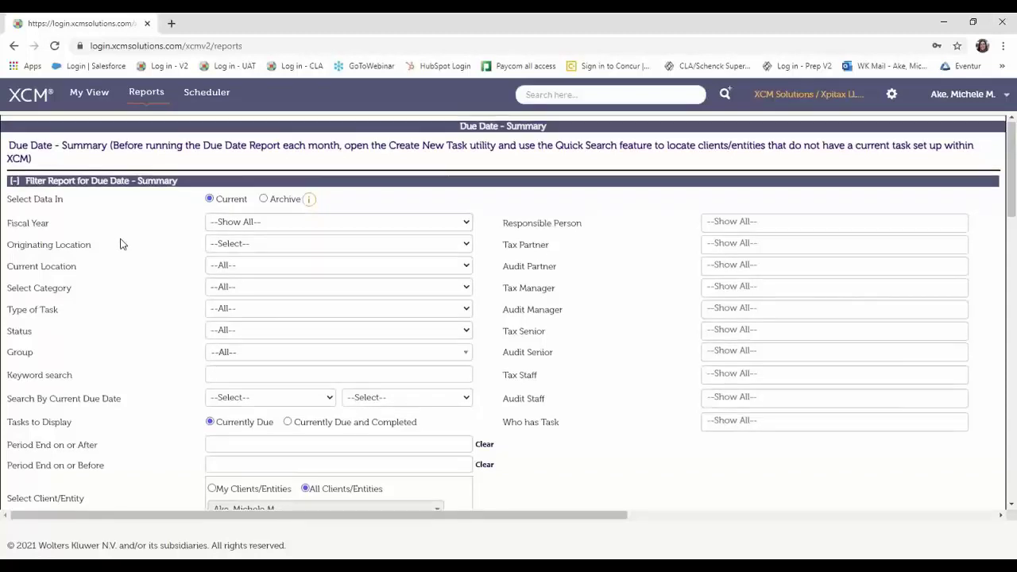
# - Look over the Due Date - Summary filters and set the Fiscal Year selection to All
pyautogui.scroll(-2, 121, 244)
pyautogui.scroll(2, 121, 244)
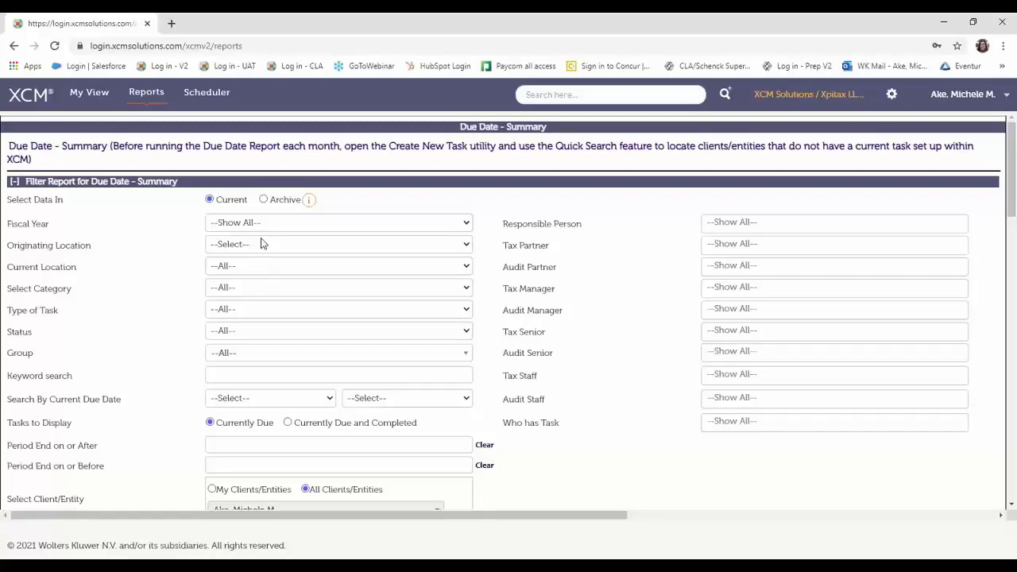
pyautogui.scroll(-2, 261, 244)
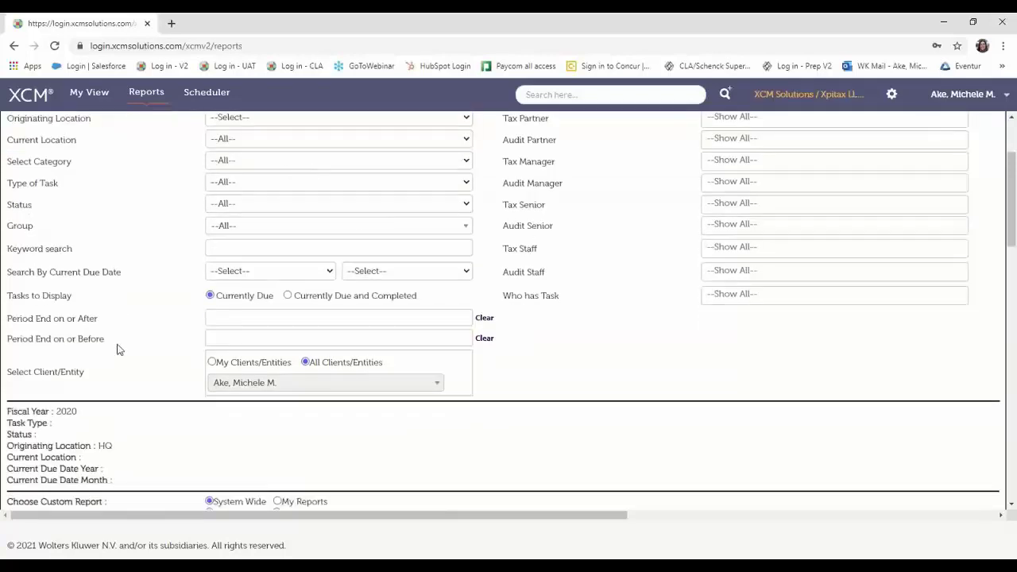
pyautogui.click(124, 413)
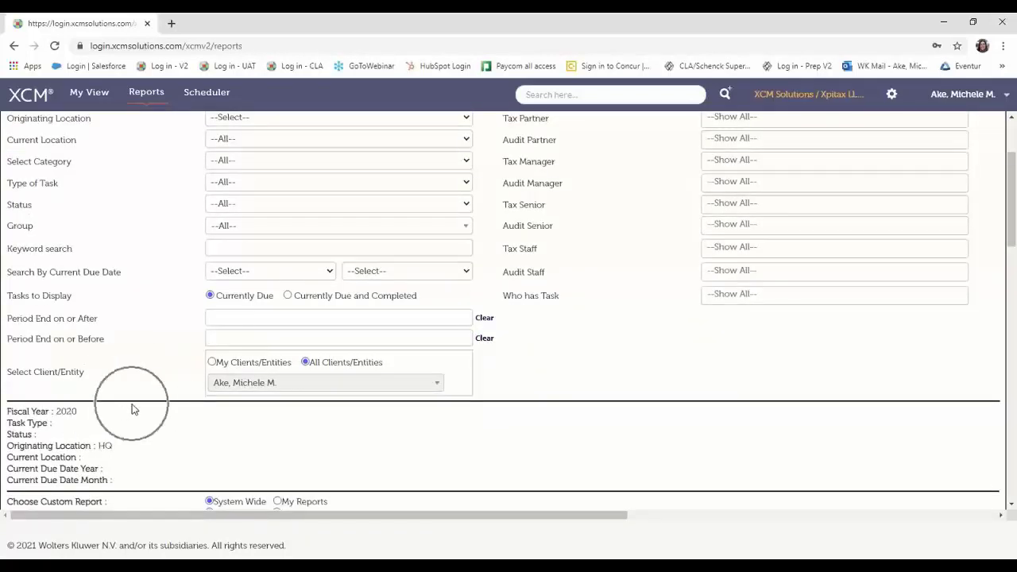
pyautogui.click(135, 405)
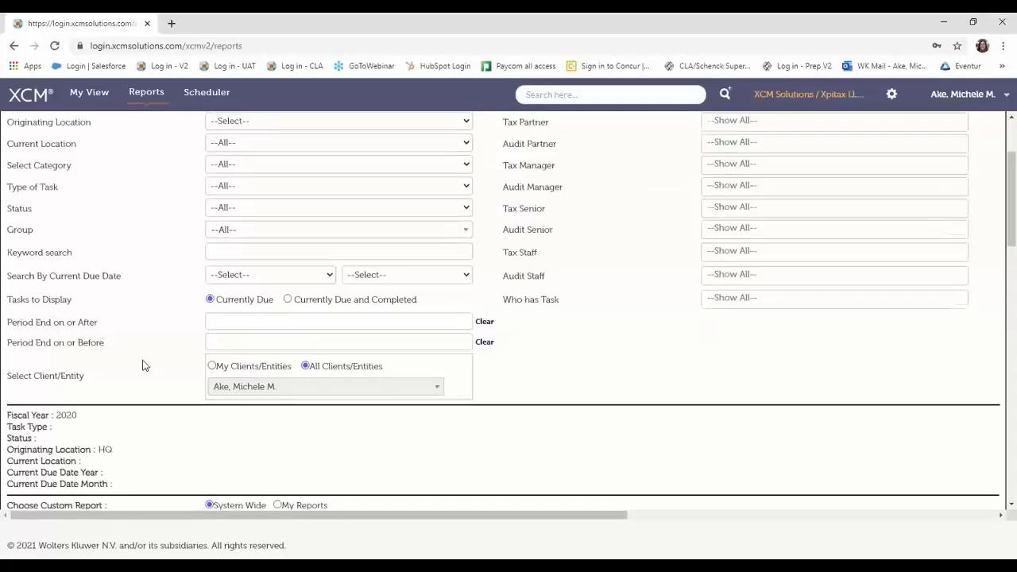
pyautogui.scroll(1, 278, 168)
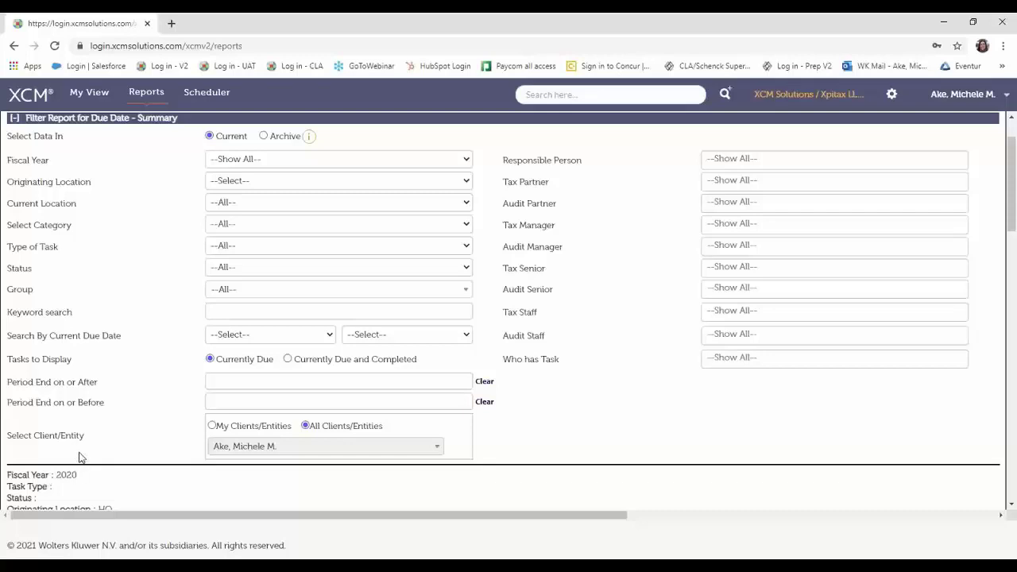
pyautogui.click(293, 158)
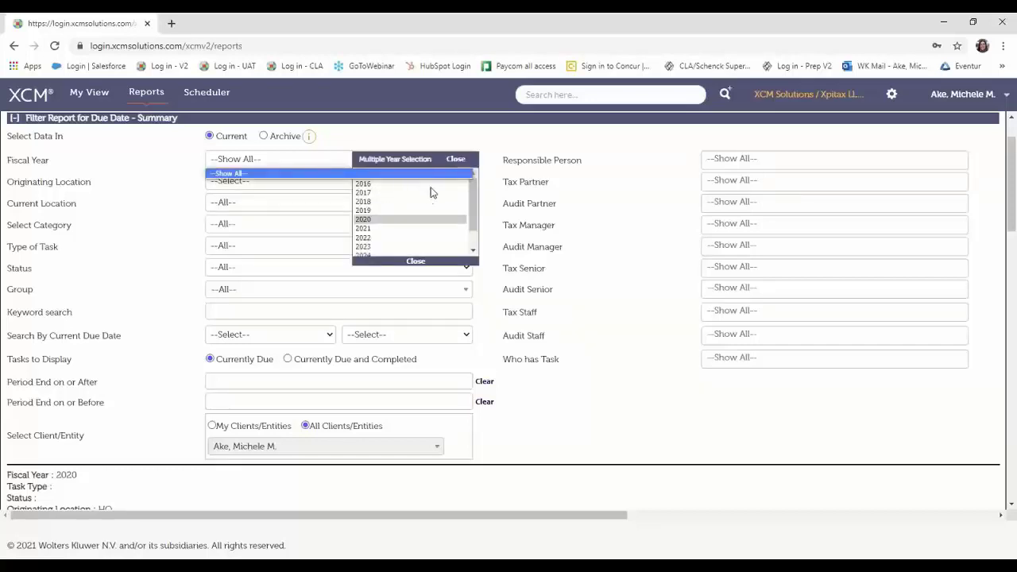
pyautogui.click(413, 192)
pyautogui.click(366, 174)
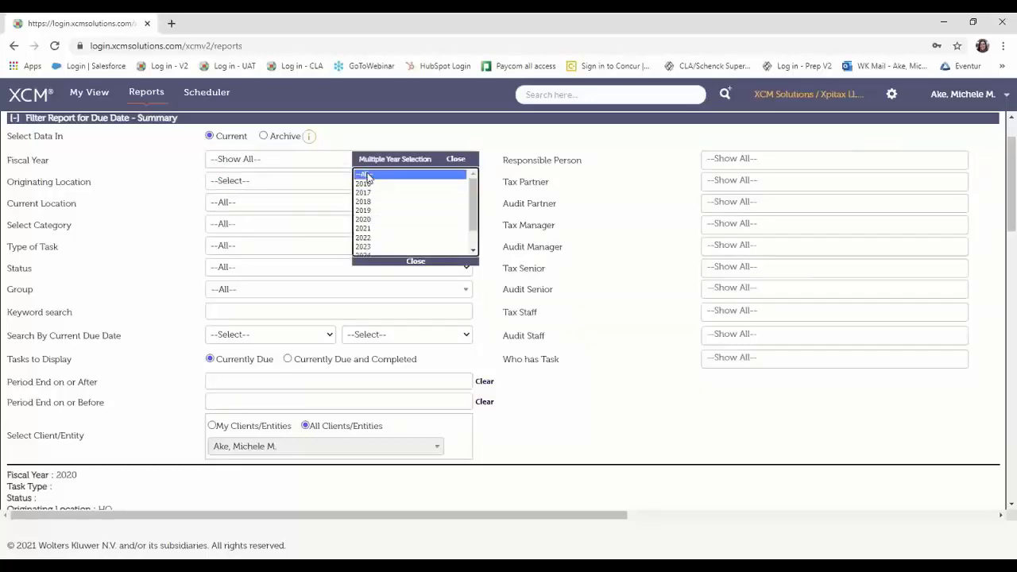
pyautogui.click(459, 161)
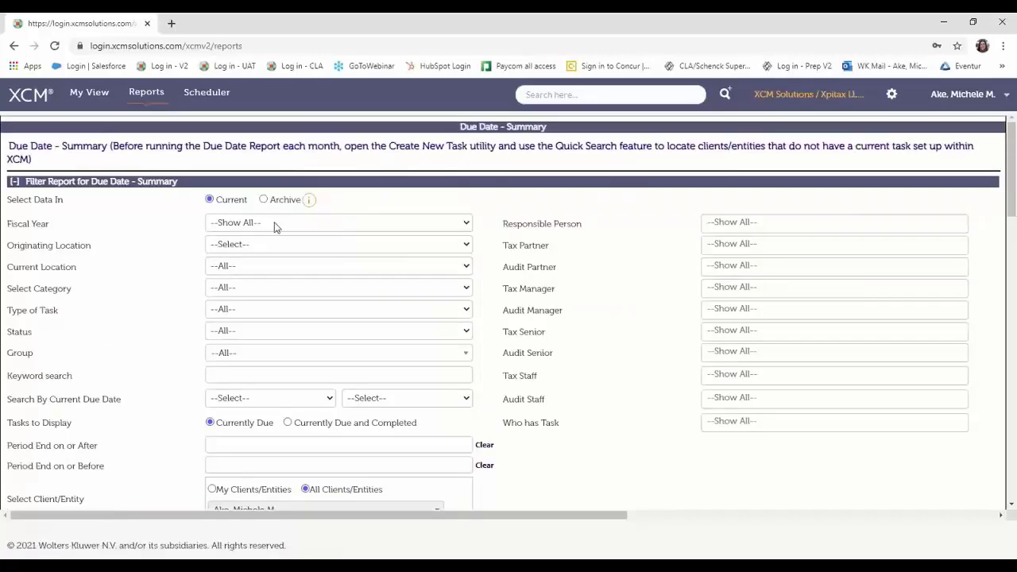
# - Limit the Due Date - Summary report to current due dates in year 2021 and month 3-MAR
pyautogui.scroll(-2, 275, 224)
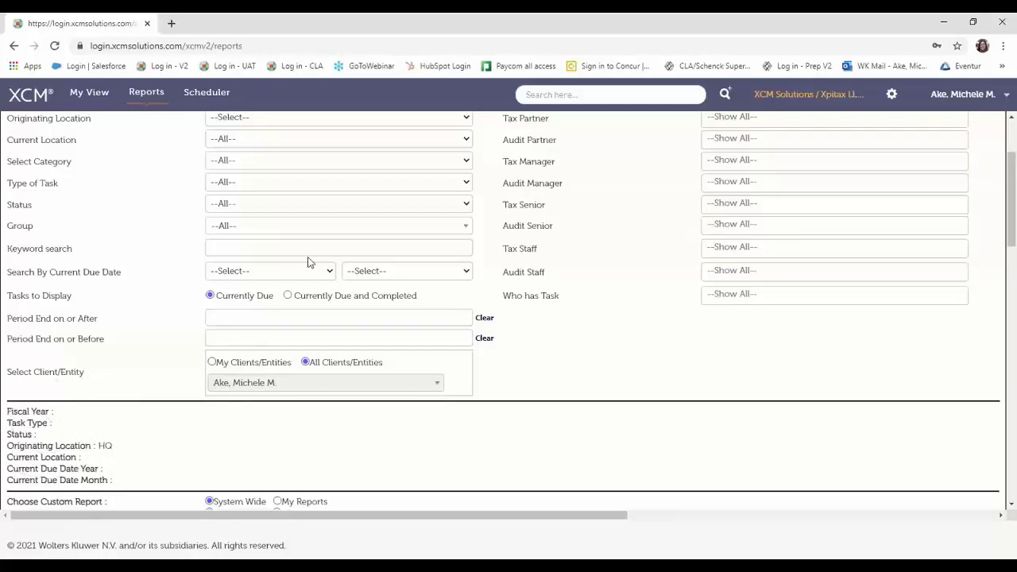
pyautogui.click(269, 271)
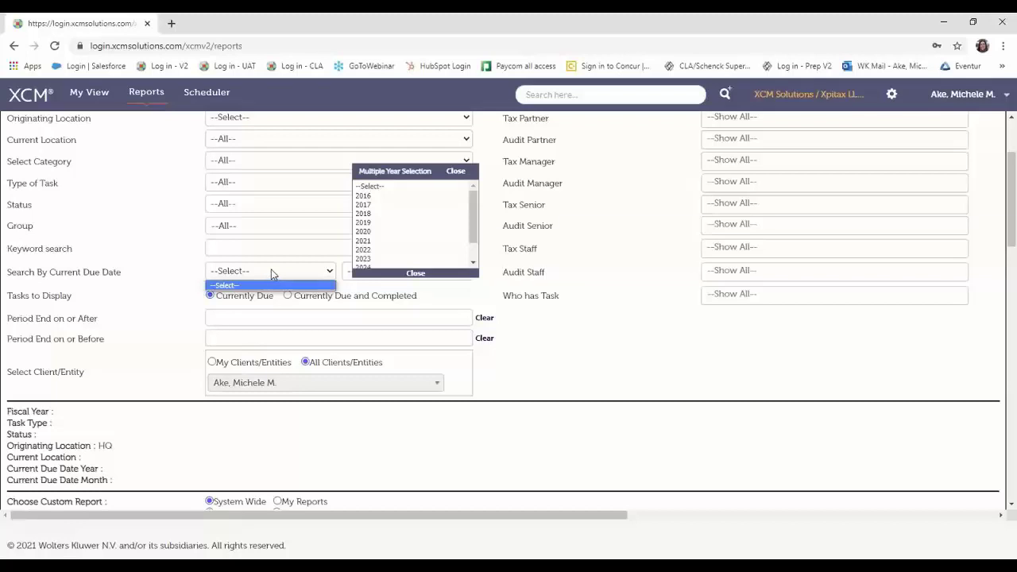
pyautogui.click(364, 240)
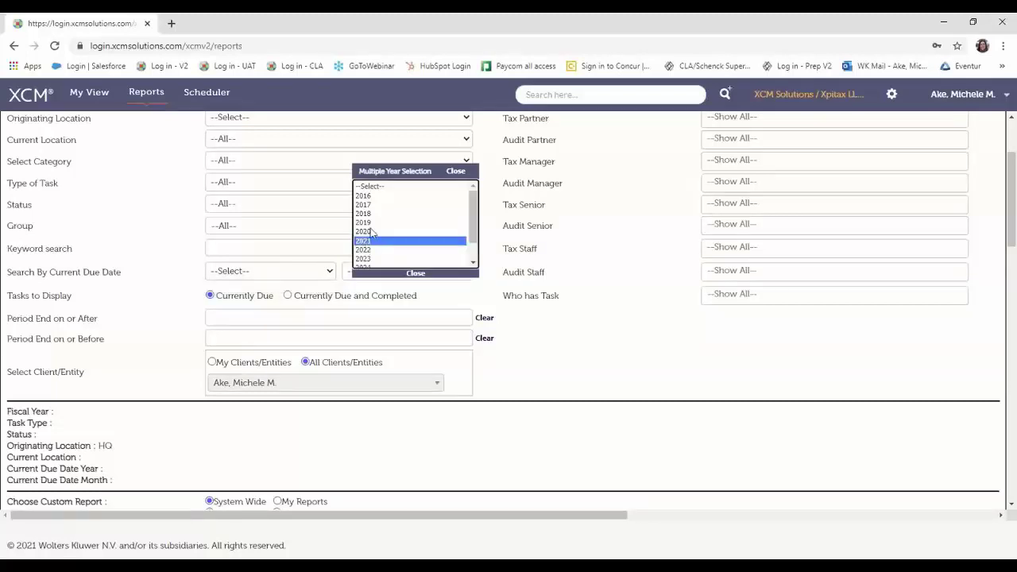
pyautogui.click(450, 175)
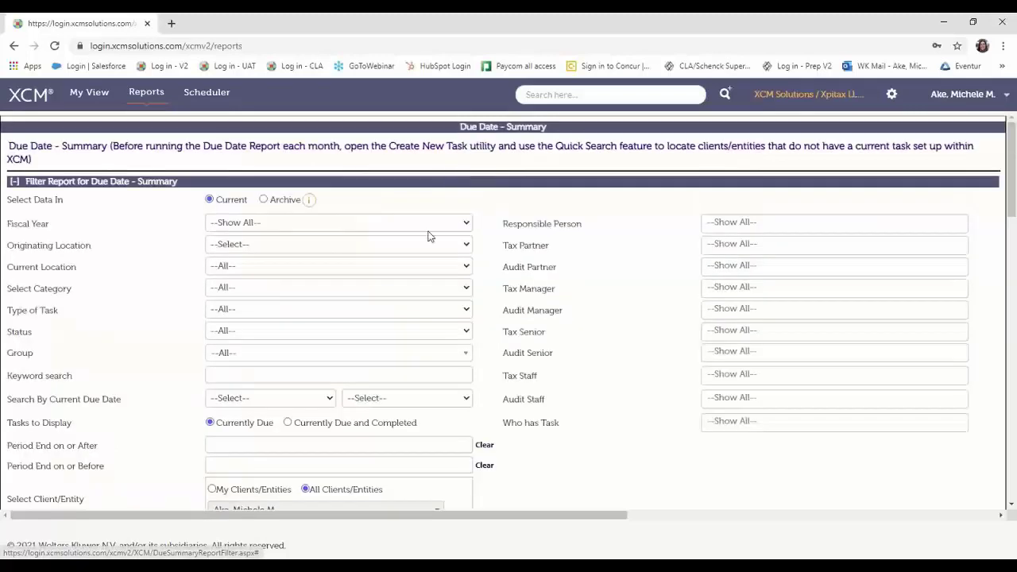
pyautogui.click(382, 401)
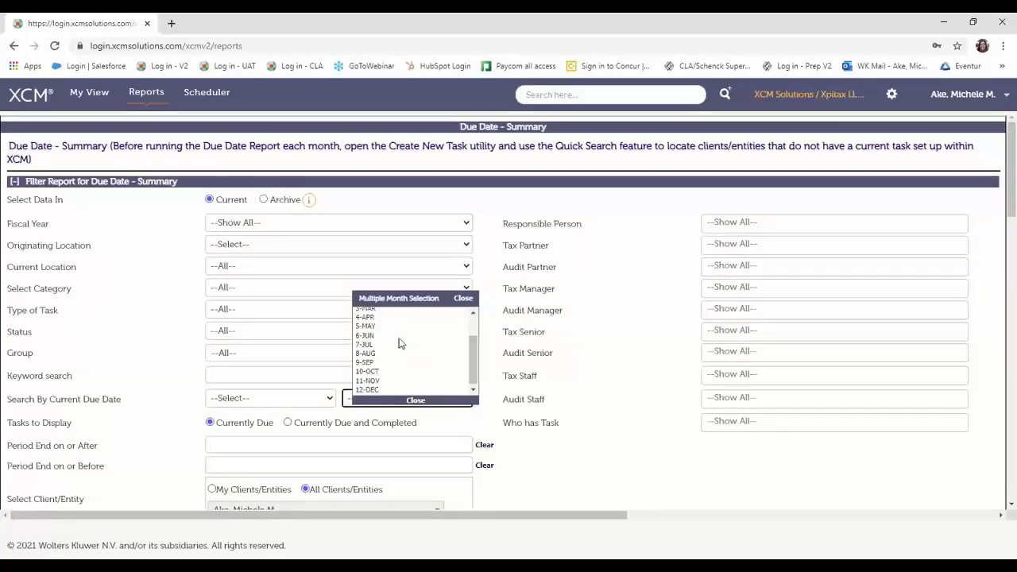
pyautogui.click(377, 342)
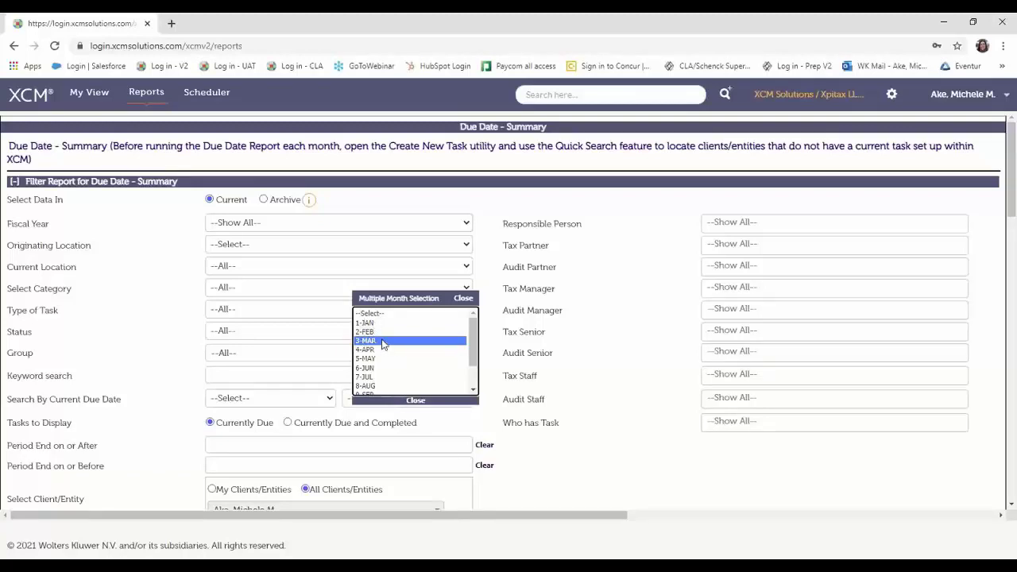
pyautogui.click(464, 300)
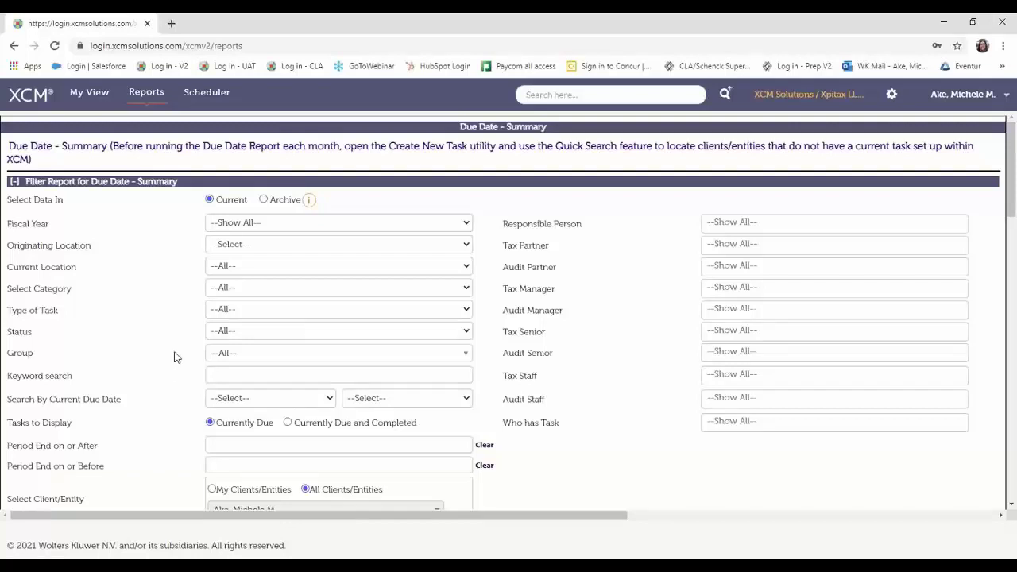
# - Run the Due Date - Summary report for all clients, export it to Excel and open the exported workbook full screen
pyautogui.scroll(-3, 175, 358)
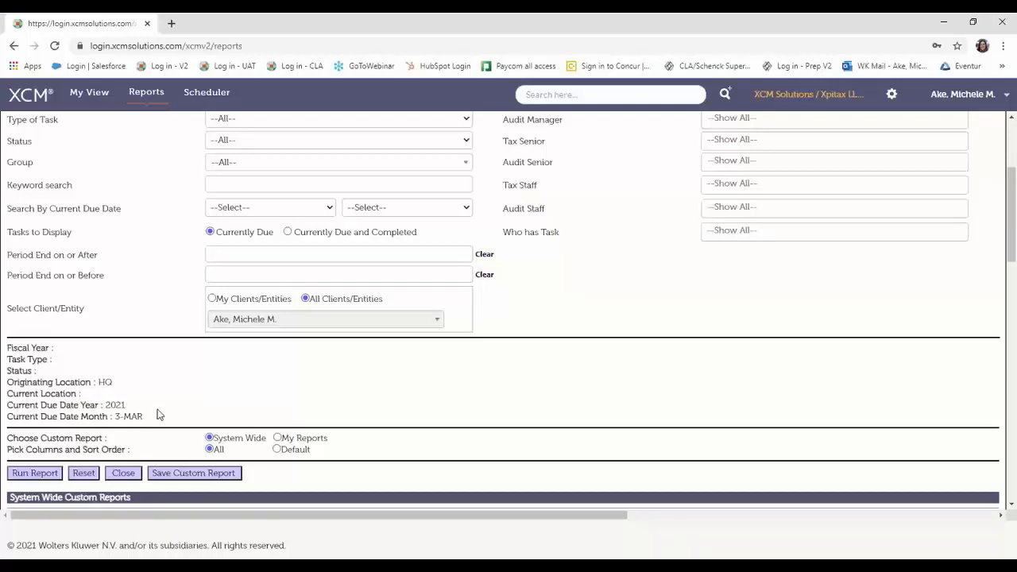
pyautogui.click(212, 299)
pyautogui.click(29, 475)
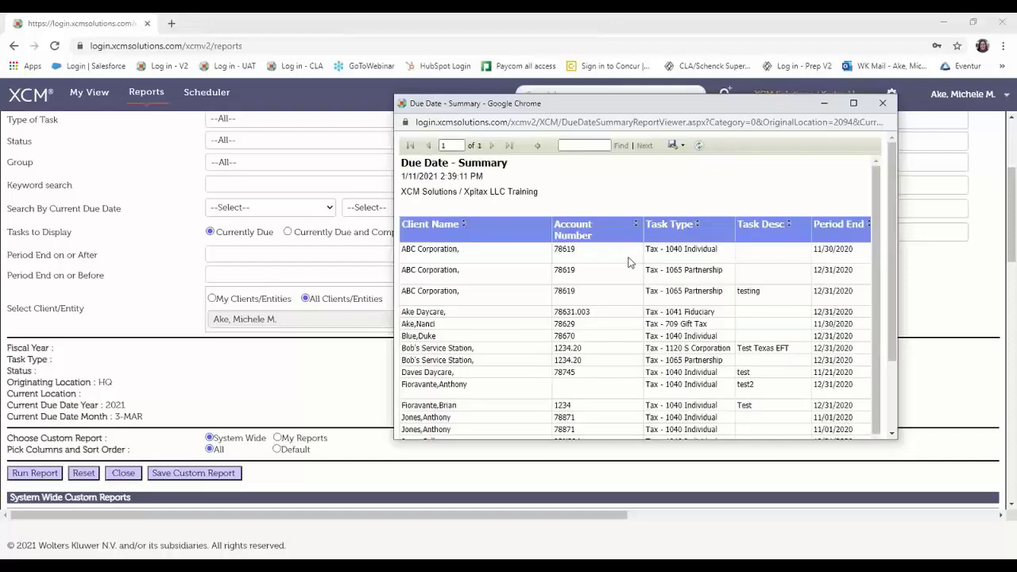
pyautogui.click(683, 148)
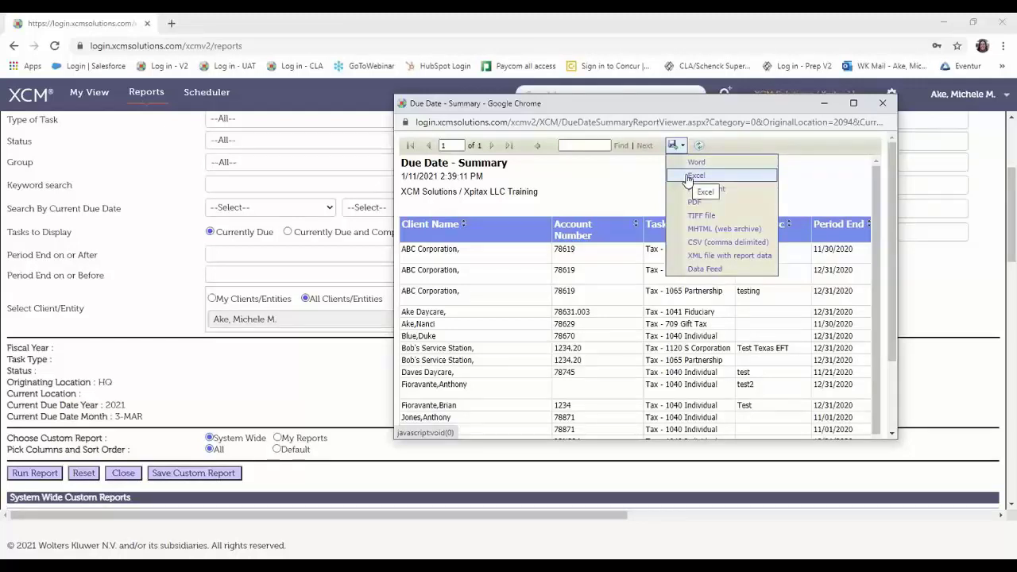
pyautogui.click(689, 177)
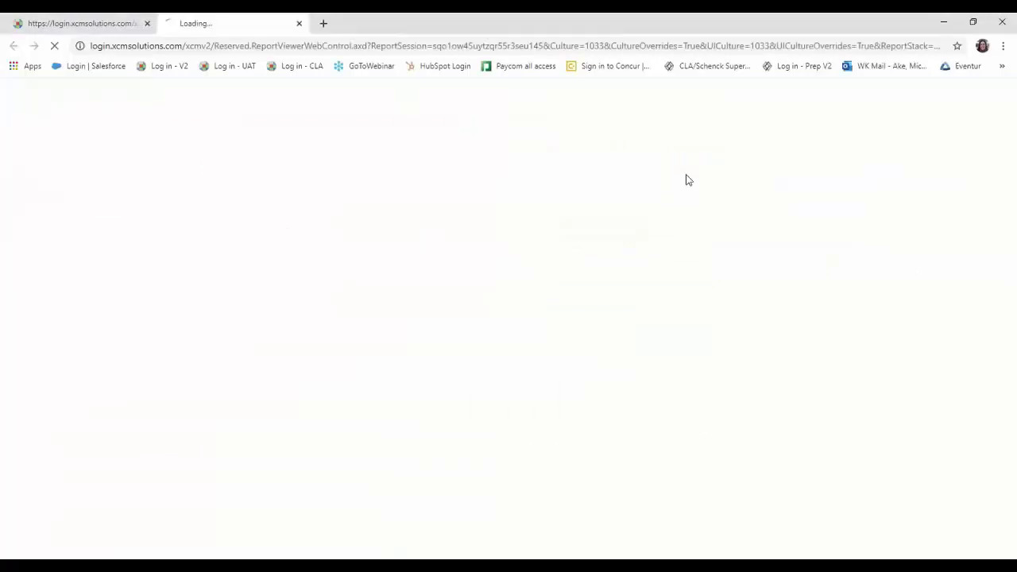
pyautogui.click(50, 541)
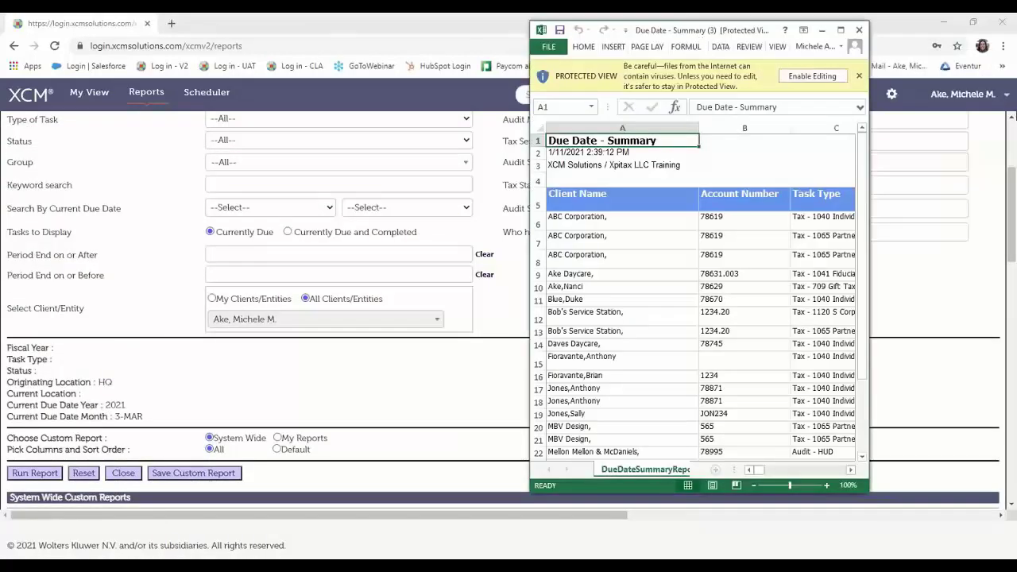
pyautogui.click(840, 32)
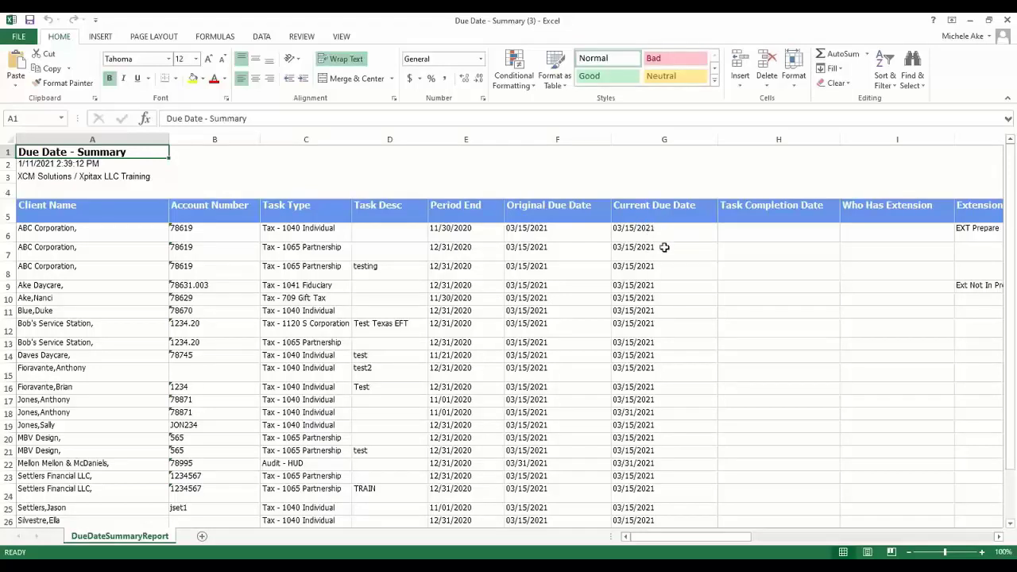
# - Compare original and current due dates for the Audit - HUD task and rows 17 and 18, and close the workbook
pyautogui.click(646, 467)
pyautogui.click(8, 464)
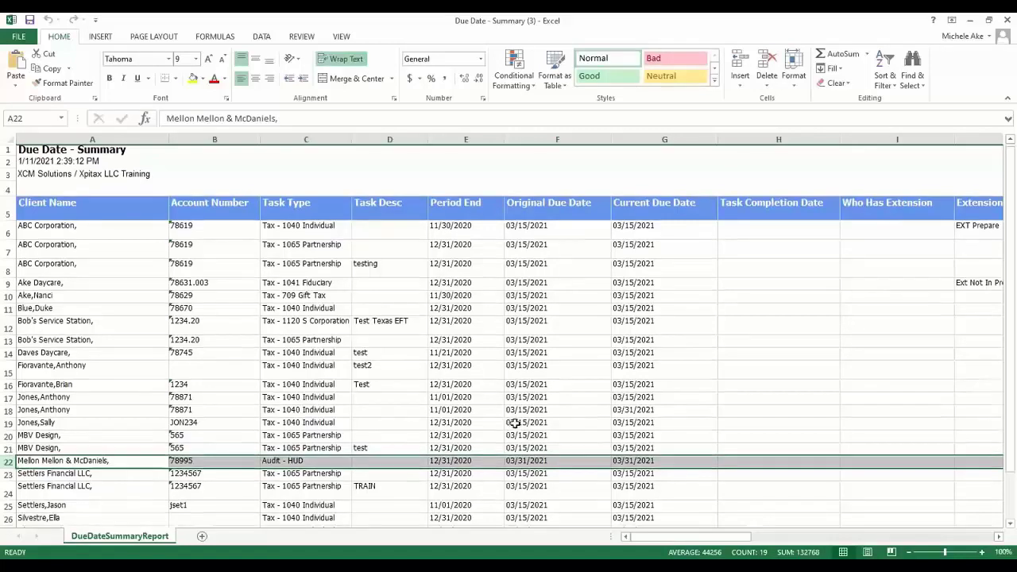
pyautogui.scroll(-1, 517, 423)
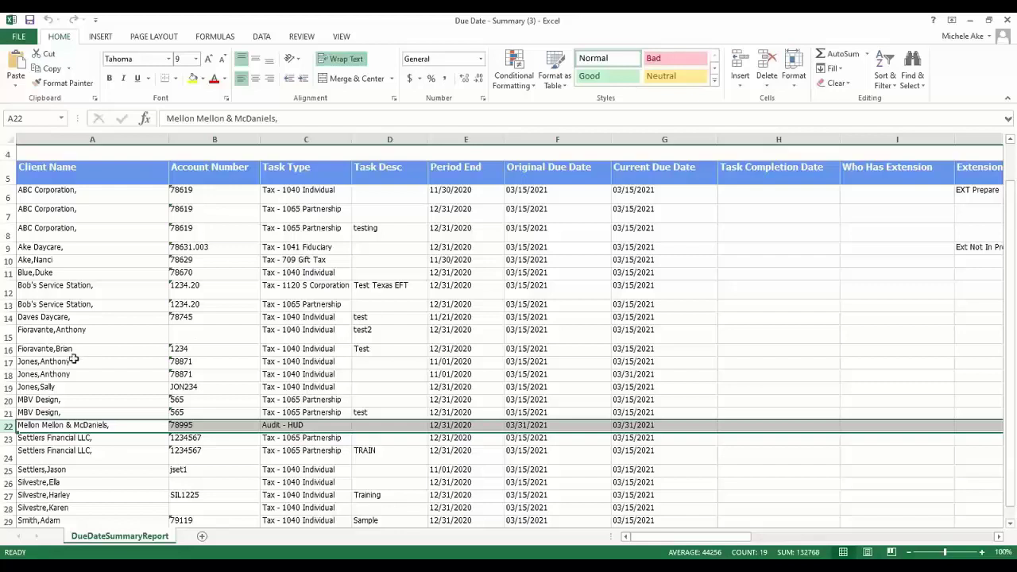
pyautogui.moveTo(8, 364); pyautogui.dragTo(8, 376)
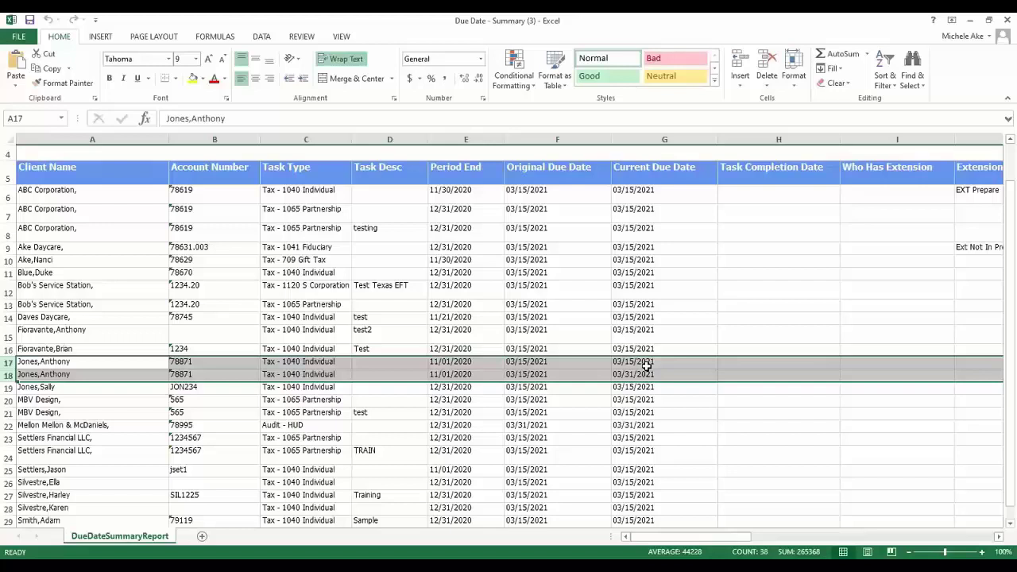
pyautogui.click(1007, 19)
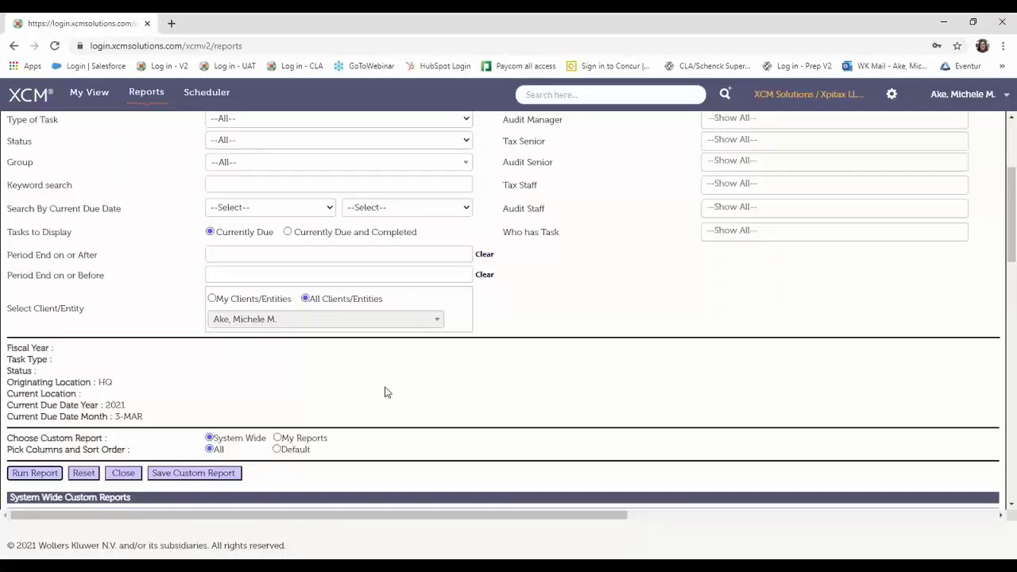
# - Switch to the Default columns, try changing Originating Location, Current Location and Info Received Date, and exit the column settings without saving
pyautogui.click(276, 450)
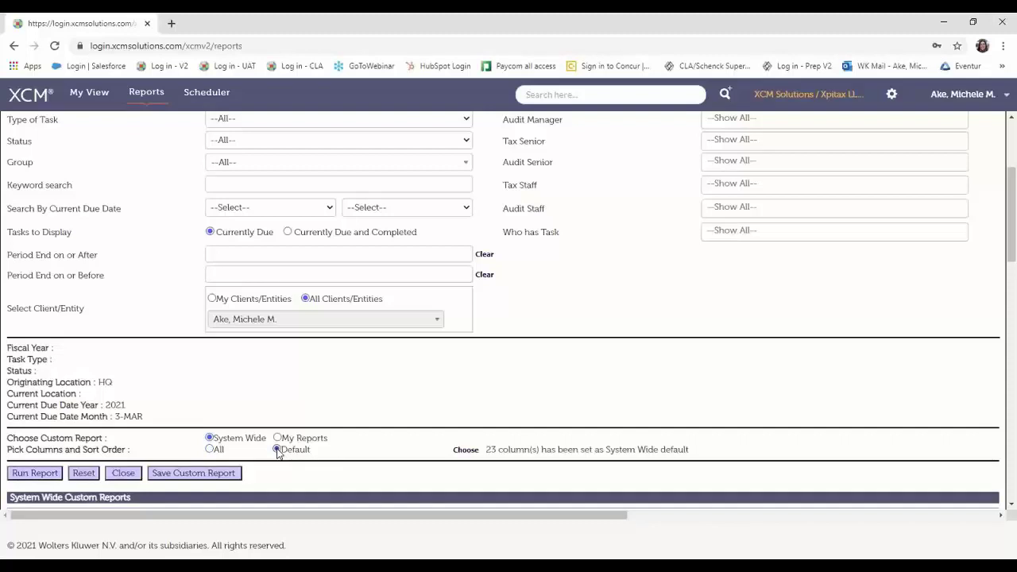
pyautogui.press('ctrl')
pyautogui.click(466, 451)
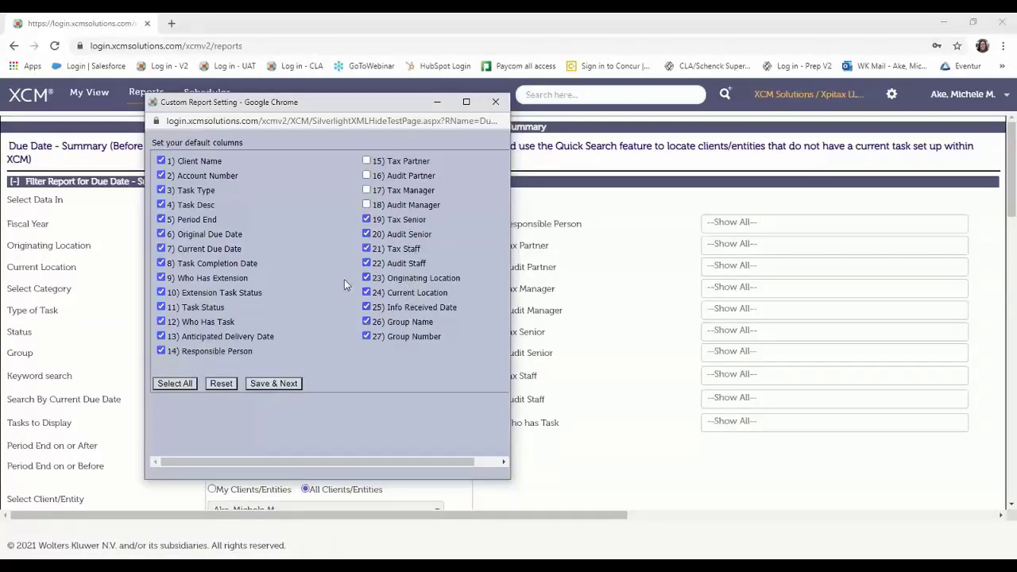
pyautogui.click(367, 279)
pyautogui.click(366, 293)
pyautogui.click(367, 307)
pyautogui.click(494, 102)
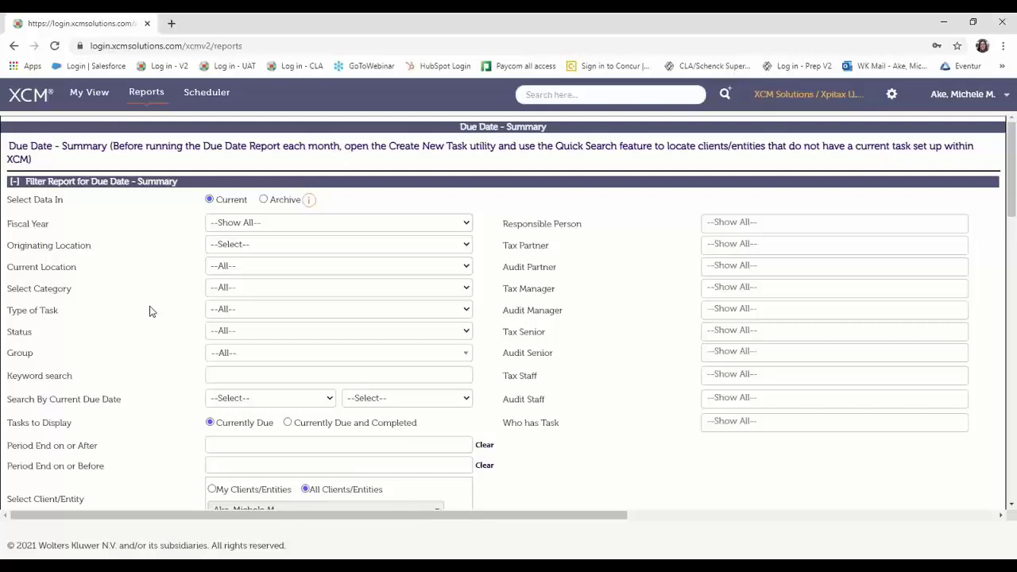
# - Open the By Deliverables report under Due Date Reports and set its Fiscal Year selection to All
pyautogui.click(152, 95)
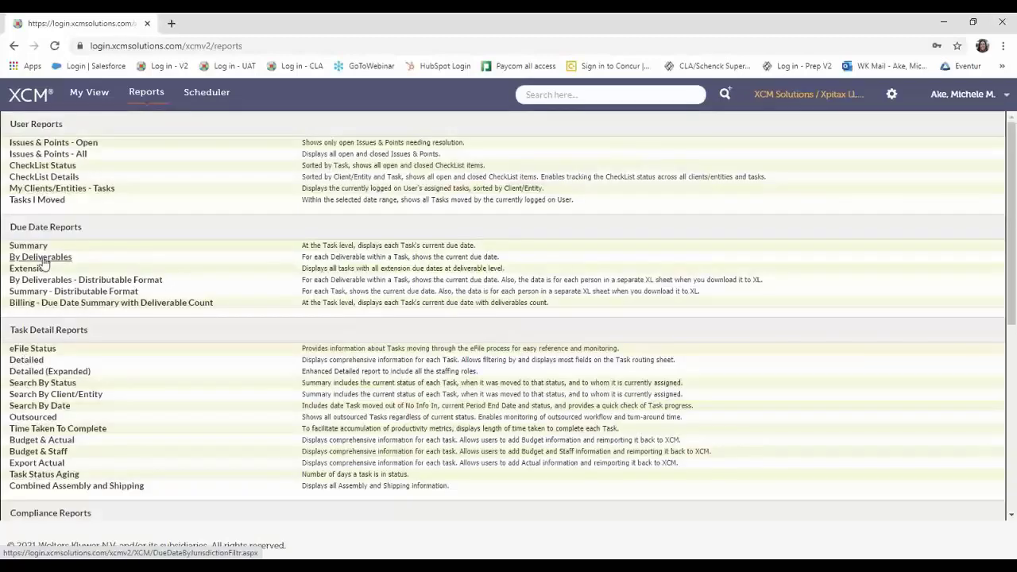
pyautogui.click(42, 258)
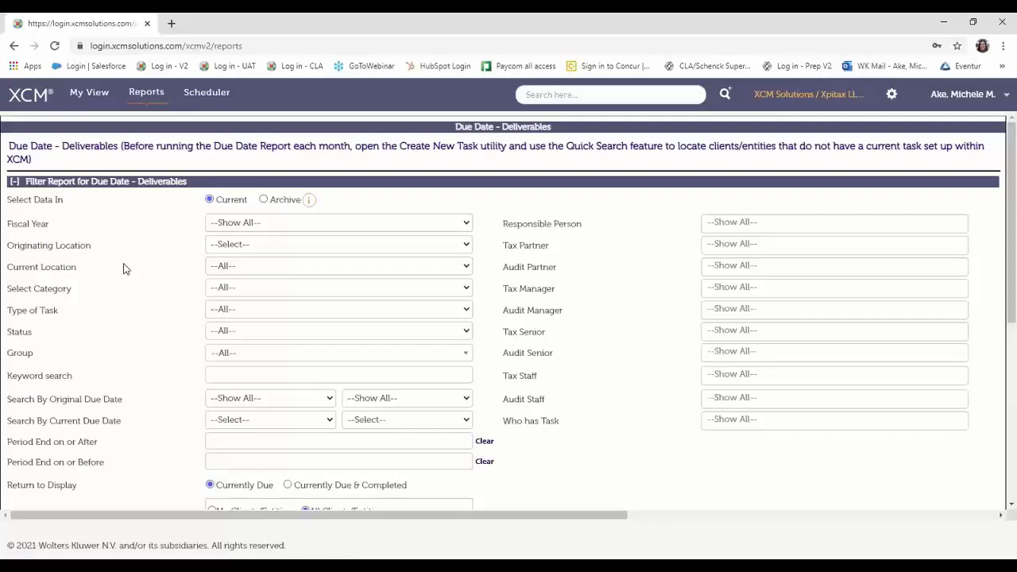
pyautogui.scroll(-3, 125, 268)
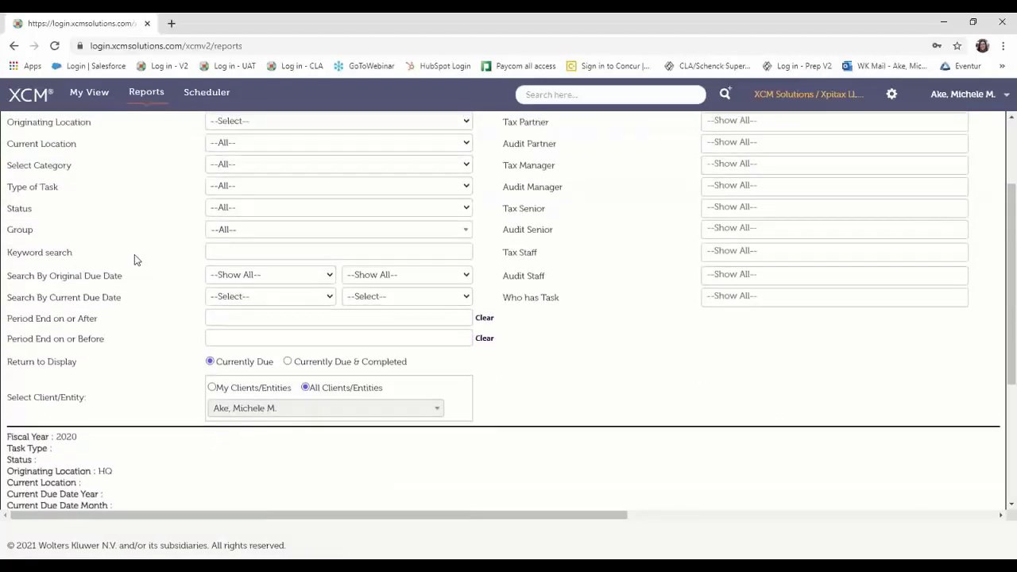
pyautogui.scroll(3, 135, 260)
pyautogui.click(302, 224)
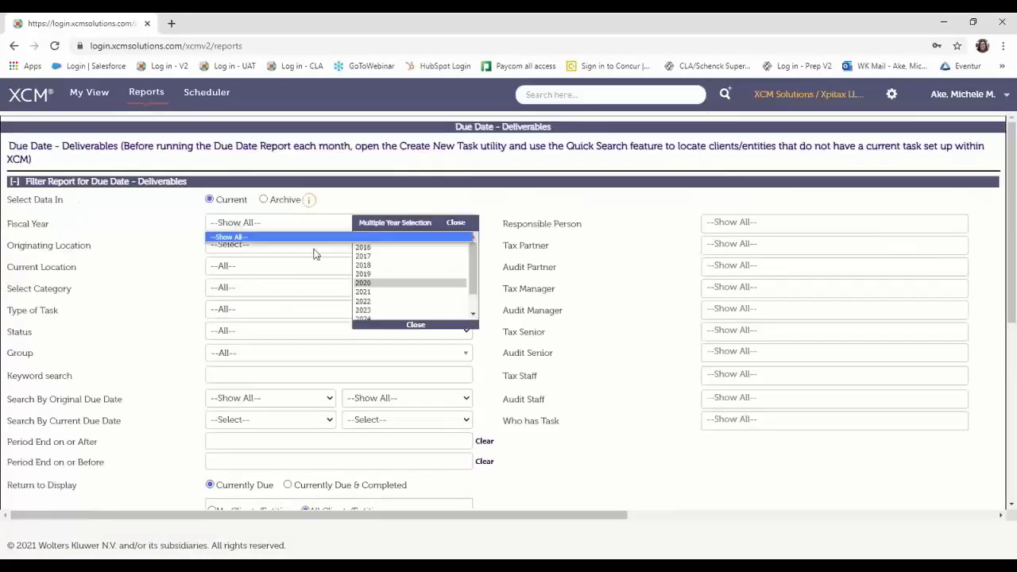
pyautogui.click(372, 239)
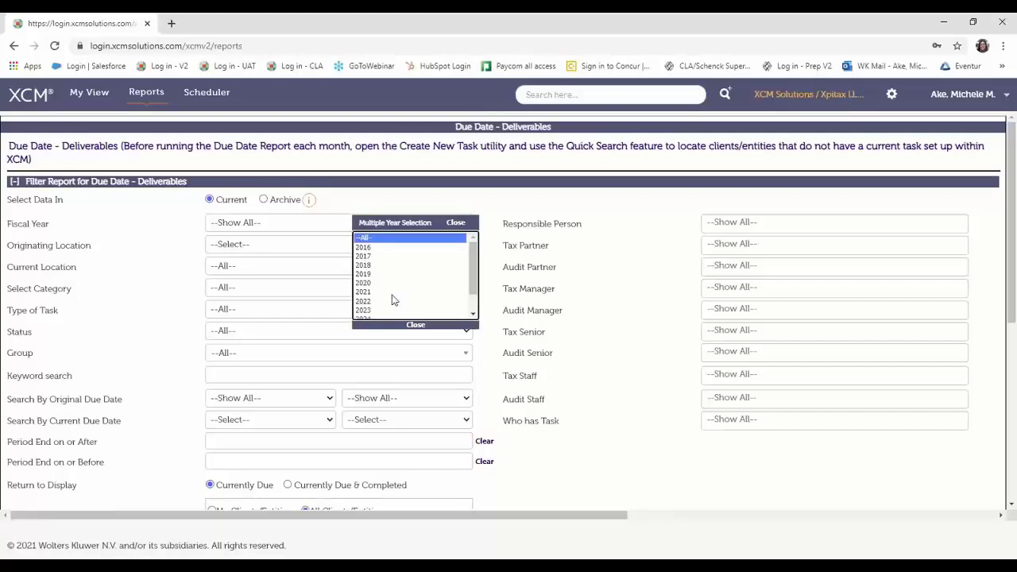
pyautogui.click(415, 324)
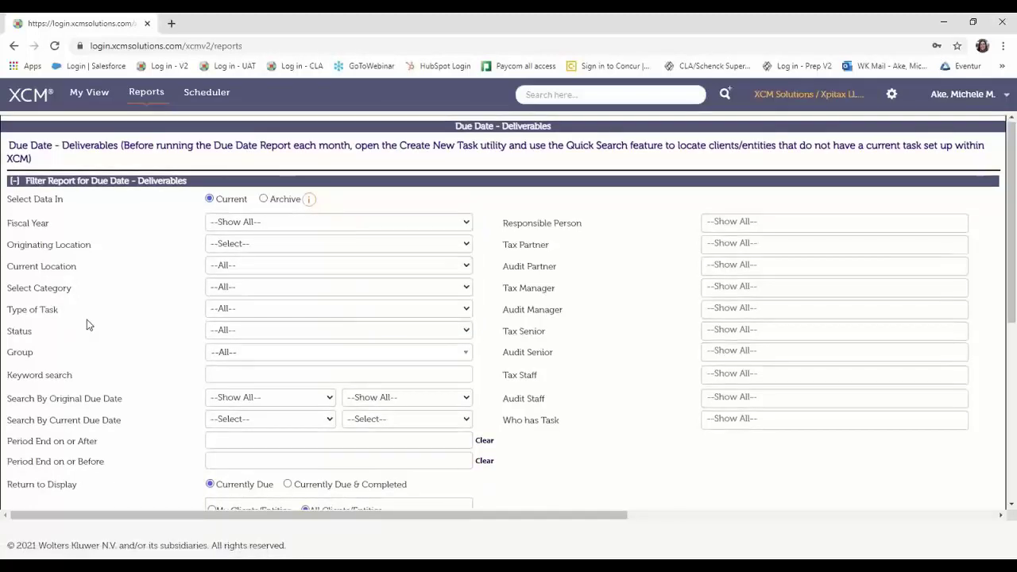
# - Restrict the Due Date - Deliverables report to current due dates in year 2021 and month 3-MAR
pyautogui.scroll(-2, 87, 325)
pyautogui.click(282, 356)
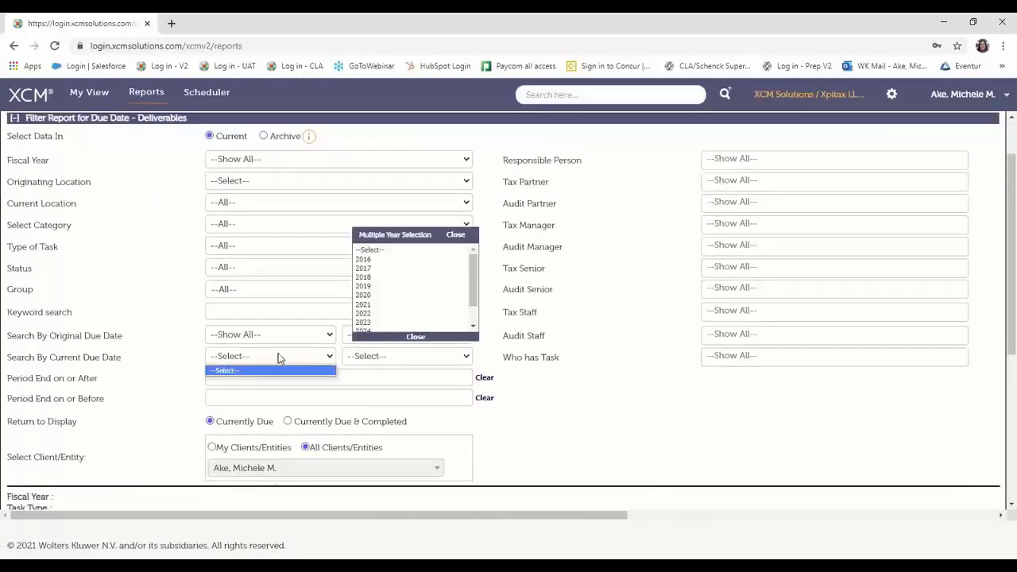
pyautogui.click(364, 306)
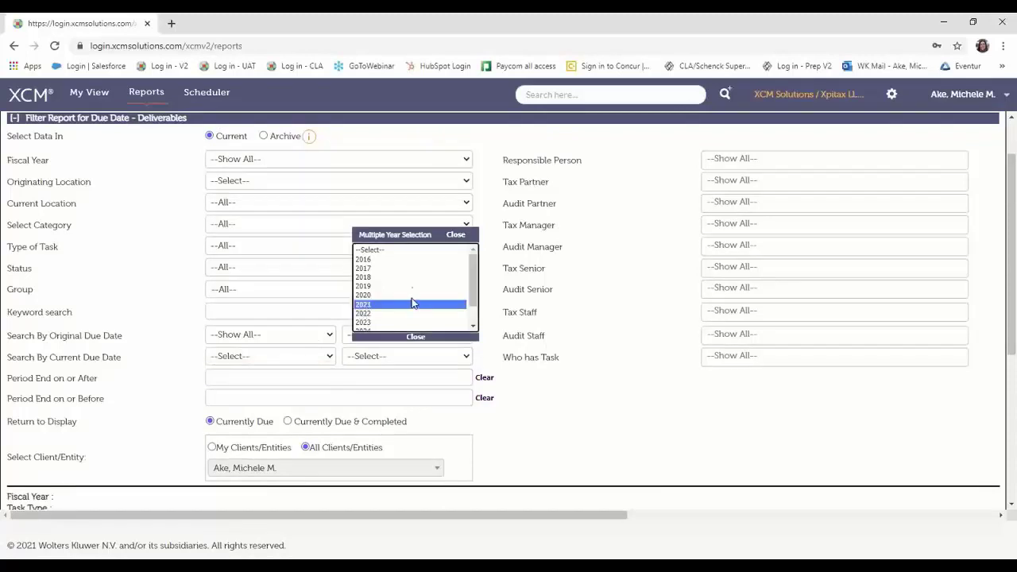
pyautogui.click(453, 236)
pyautogui.click(393, 419)
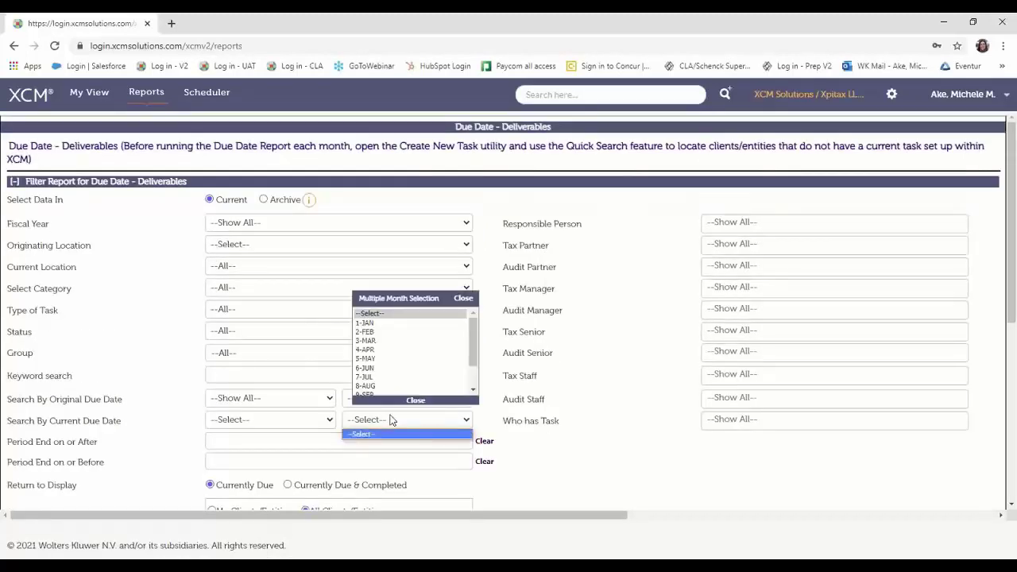
pyautogui.click(383, 341)
pyautogui.click(463, 298)
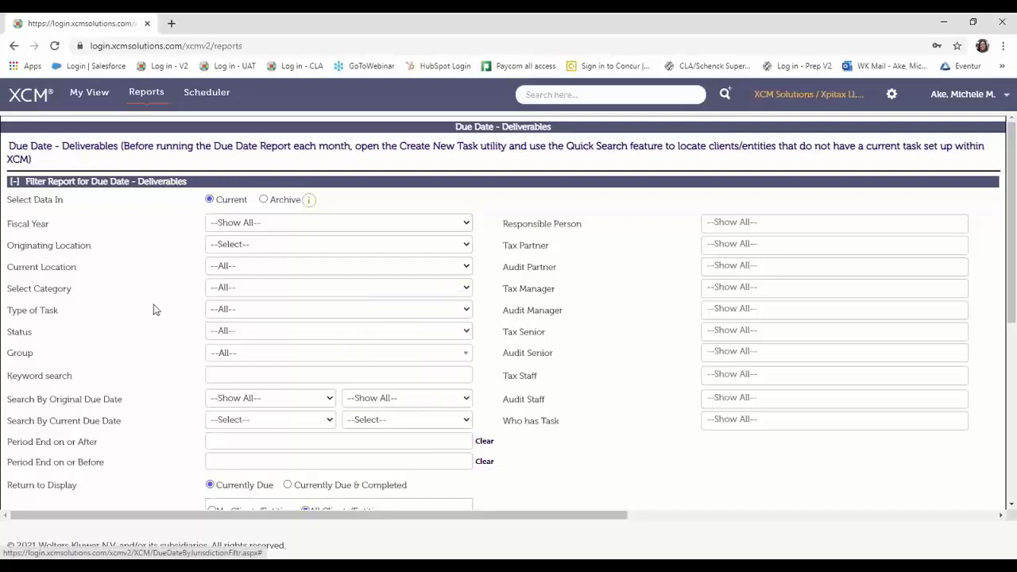
# - Run the Due Date - Deliverables report, export it to Excel and select the first client row in the exported workbook
pyautogui.scroll(-4, 151, 332)
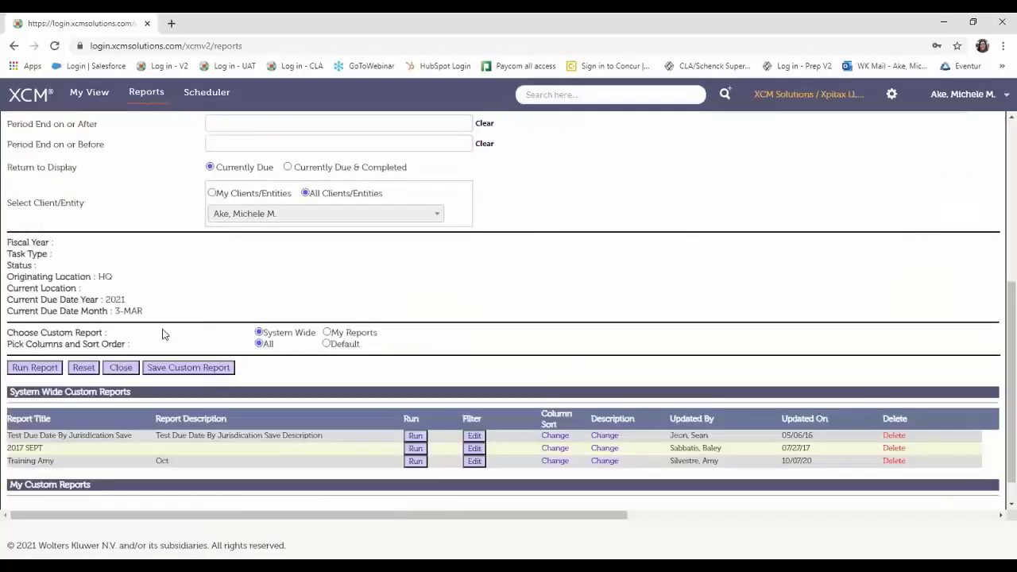
pyautogui.click(32, 369)
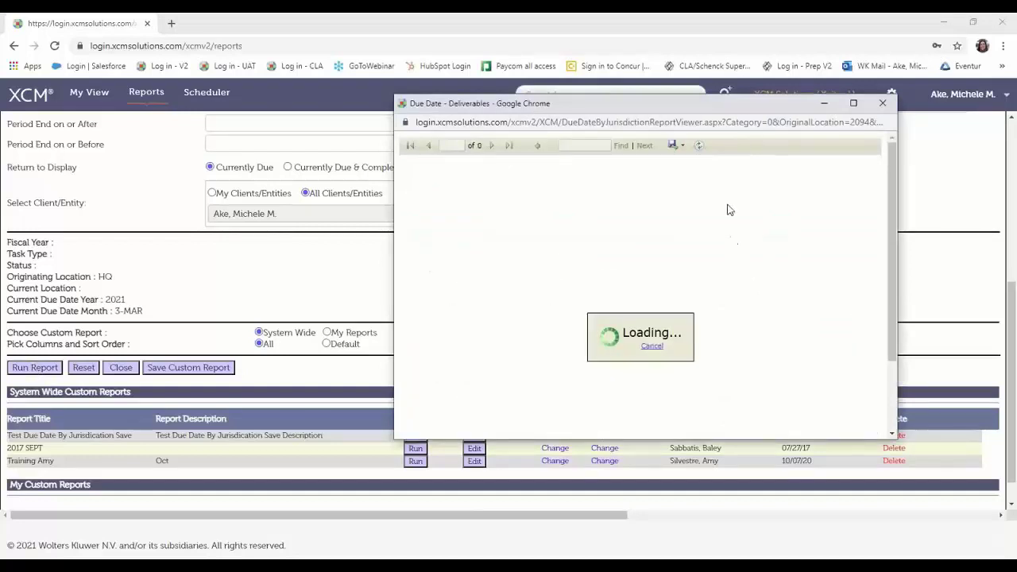
pyautogui.click(677, 145)
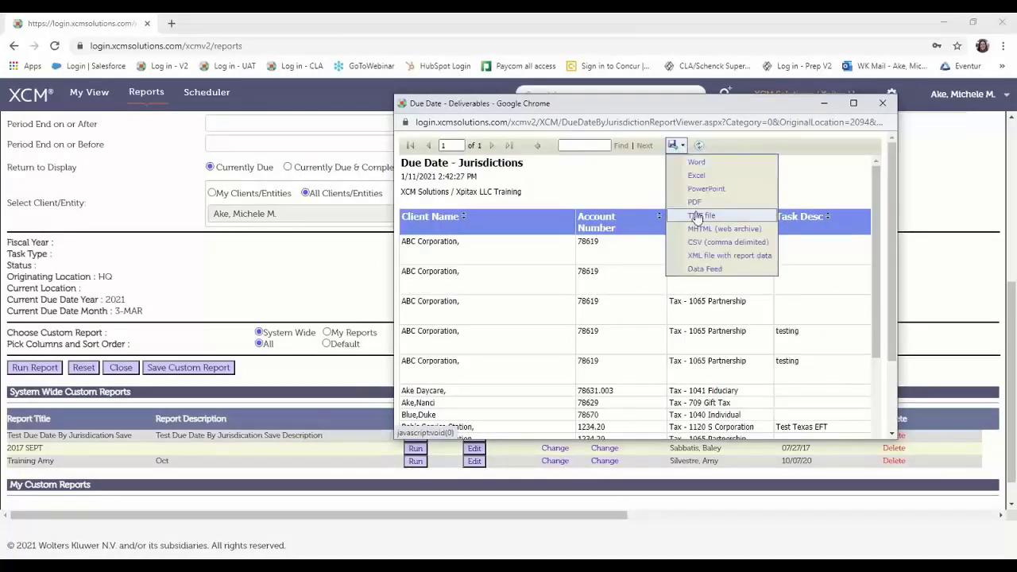
pyautogui.click(698, 175)
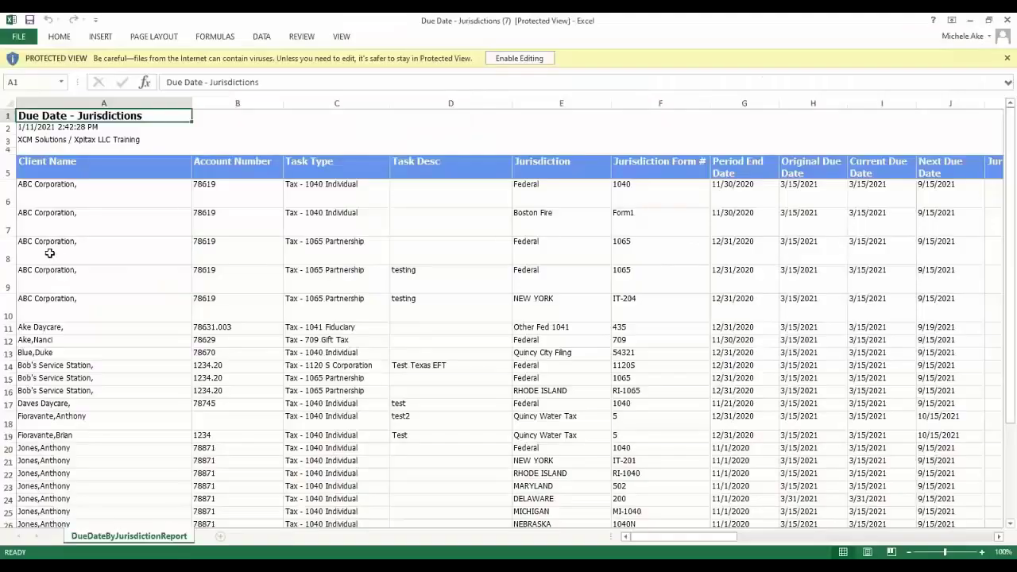
pyautogui.click(35, 187)
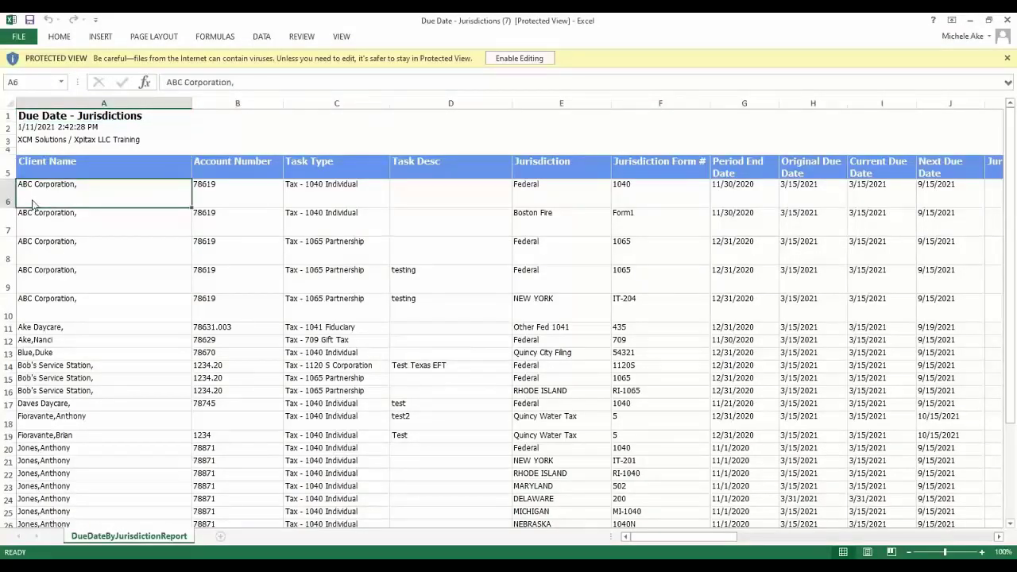
# - Select ABC Corporation's two Tax - 1040 Individual rows from Client Name through Next Due Date
pyautogui.hotkey('shift', 'Down')
pyautogui.hotkey('shift', 'Right')
pyautogui.hotkey('shift', 'Right')
pyautogui.hotkey('shift', 'Right')
pyautogui.hotkey('shift', 'Right')
pyautogui.hotkey('shift', 'Right')
pyautogui.hotkey('shift', 'Right')
pyautogui.hotkey('shift', 'Right')
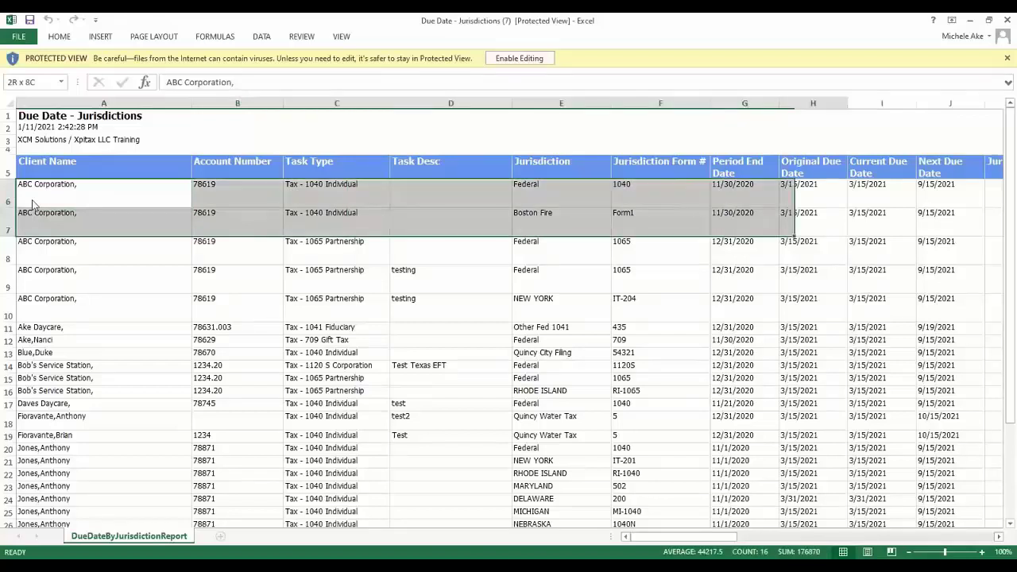
pyautogui.hotkey('shift', 'Right')
pyautogui.hotkey('shift', 'Right')
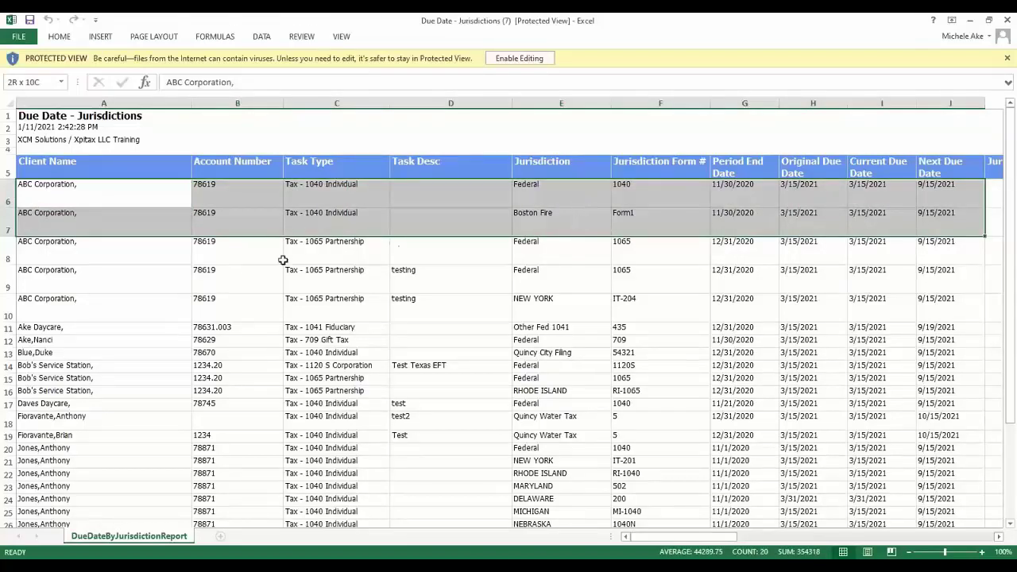
# - Select ABC Corporation's three Tax - 1065 Partnership rows from Client Name through Next Due Date
pyautogui.click(61, 253)
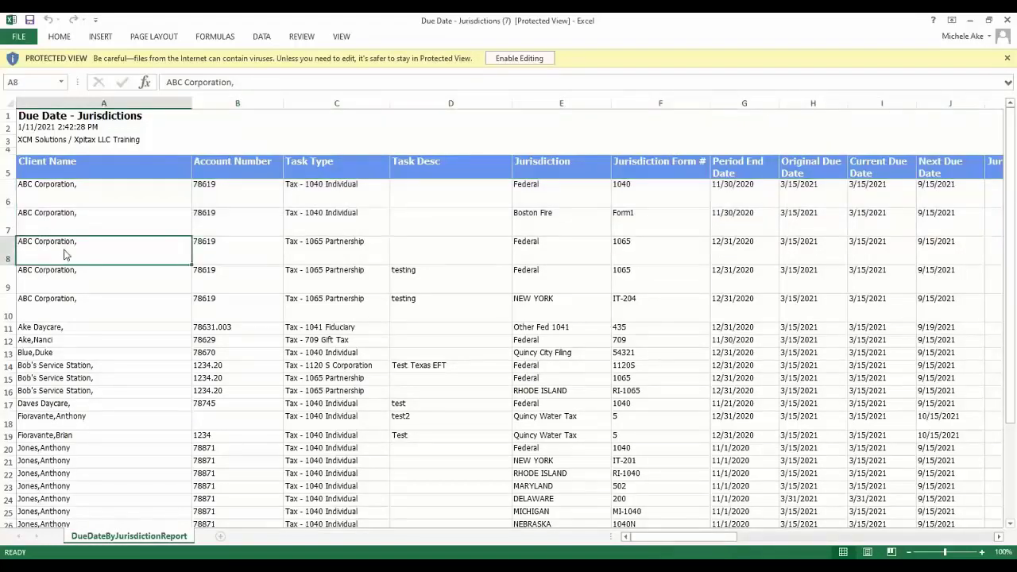
pyautogui.hotkey('shift', 'Down')
pyautogui.hotkey('shift', 'Down')
pyautogui.hotkey('shift', 'Right')
pyautogui.hotkey('shift', 'Right')
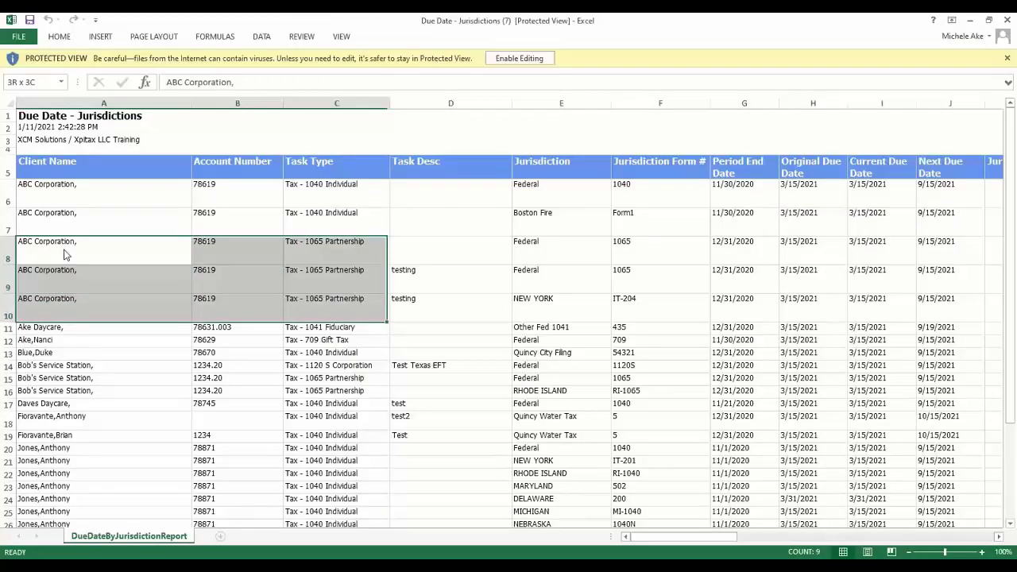
pyautogui.hotkey('shift', 'Right')
pyautogui.hotkey('shift', 'Right')
pyautogui.hotkey('shift', 'Right')
pyautogui.hotkey('shift', 'Right')
pyautogui.hotkey('shift', 'Right')
pyautogui.hotkey('shift', 'Right')
pyautogui.hotkey('shift', 'Right')
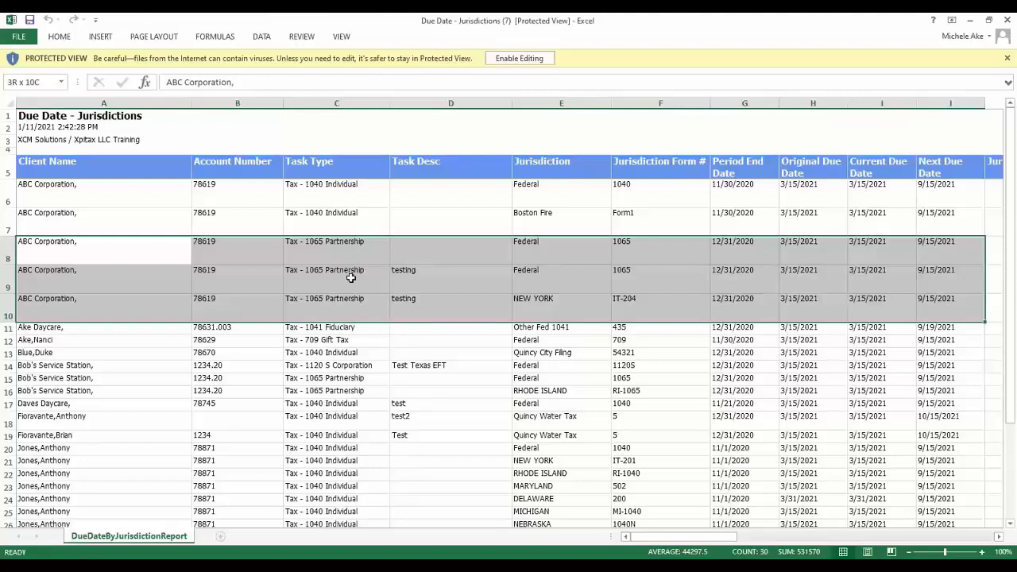
# - Close the exported jurisdictions workbook and open the Summary - Distributable Format report under Due Date Reports
pyautogui.click(1007, 21)
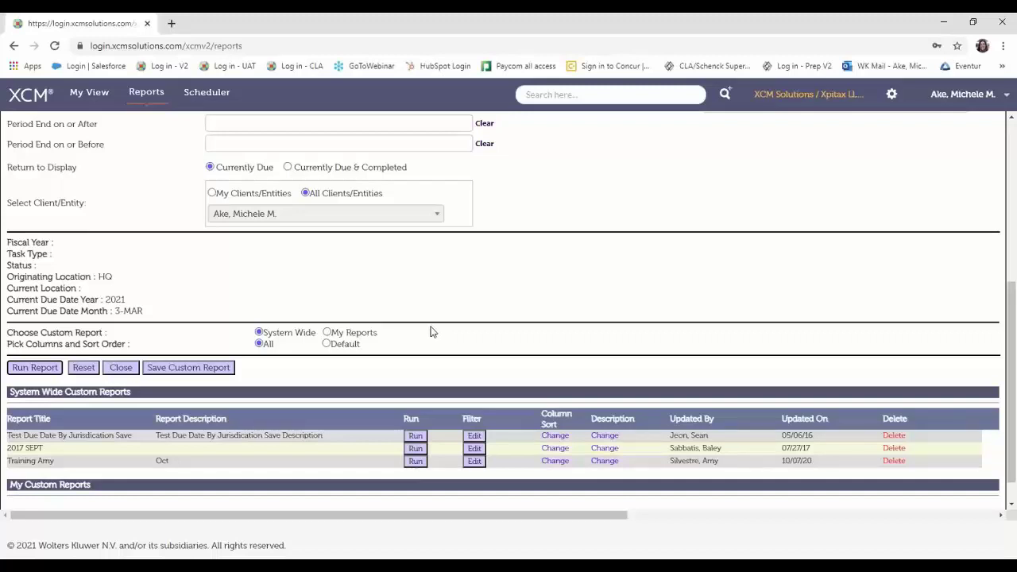
pyautogui.scroll(1, 428, 331)
pyautogui.scroll(2, 429, 338)
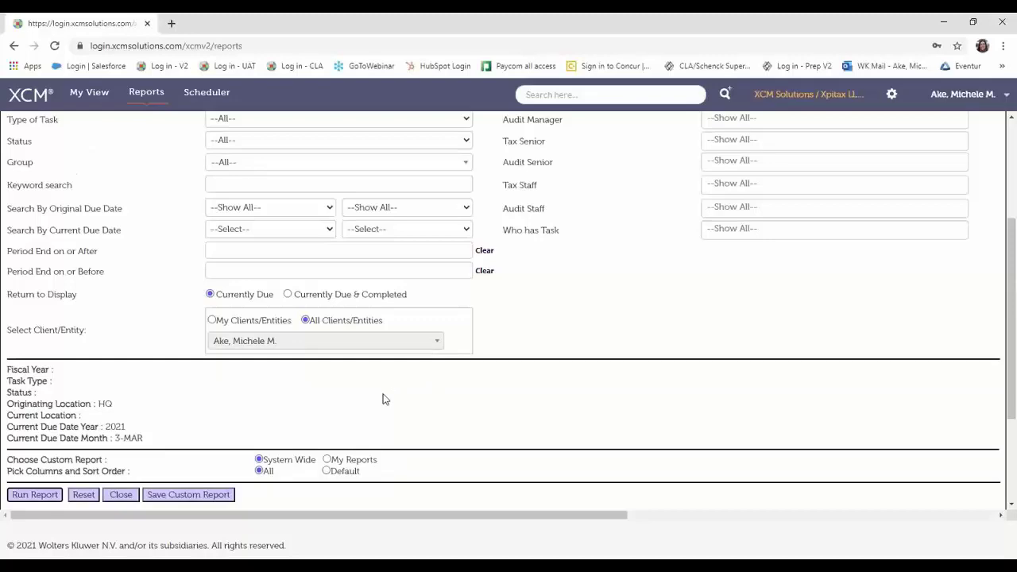
pyautogui.scroll(3, 382, 399)
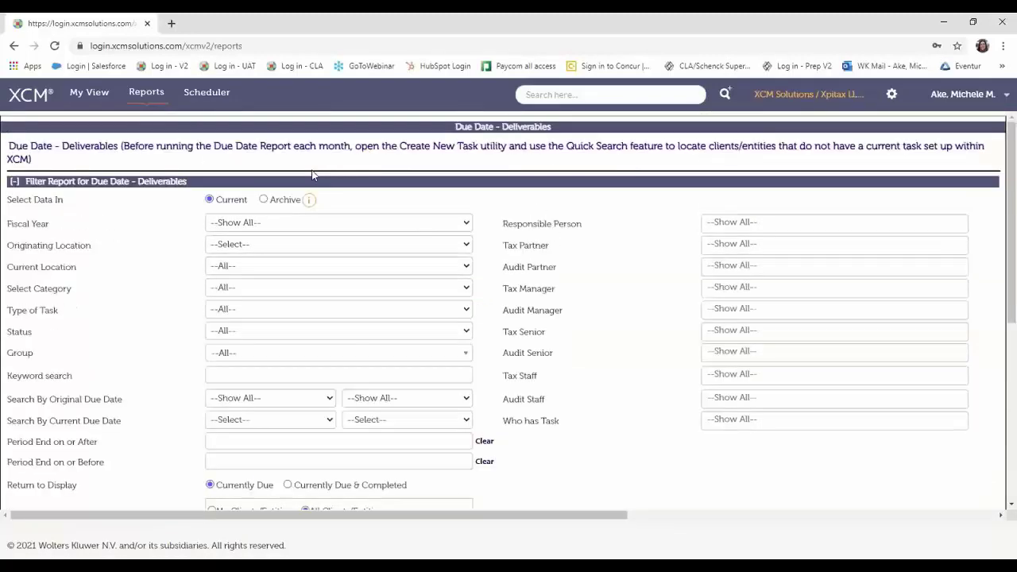
pyautogui.click(143, 97)
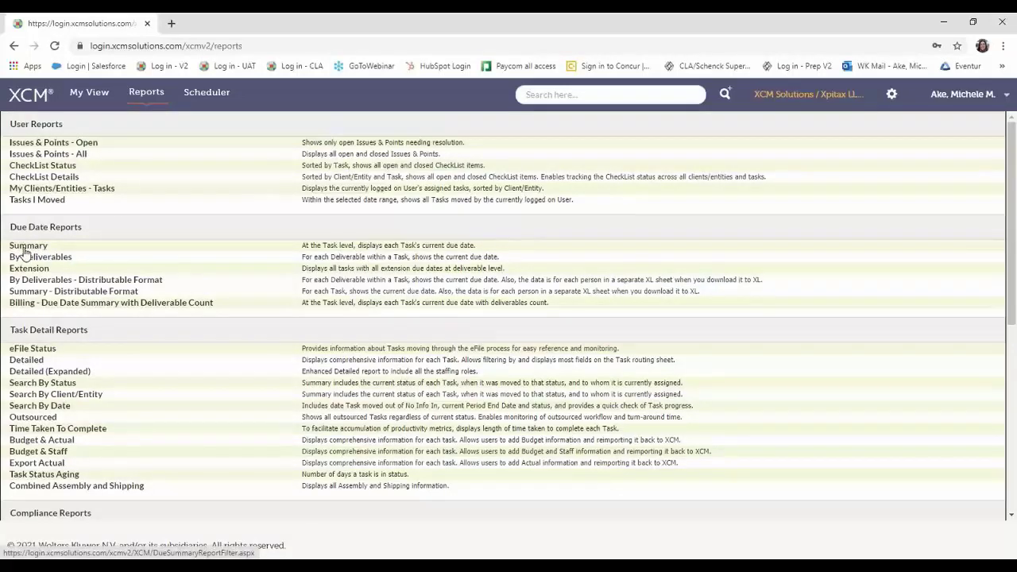
pyautogui.click(90, 292)
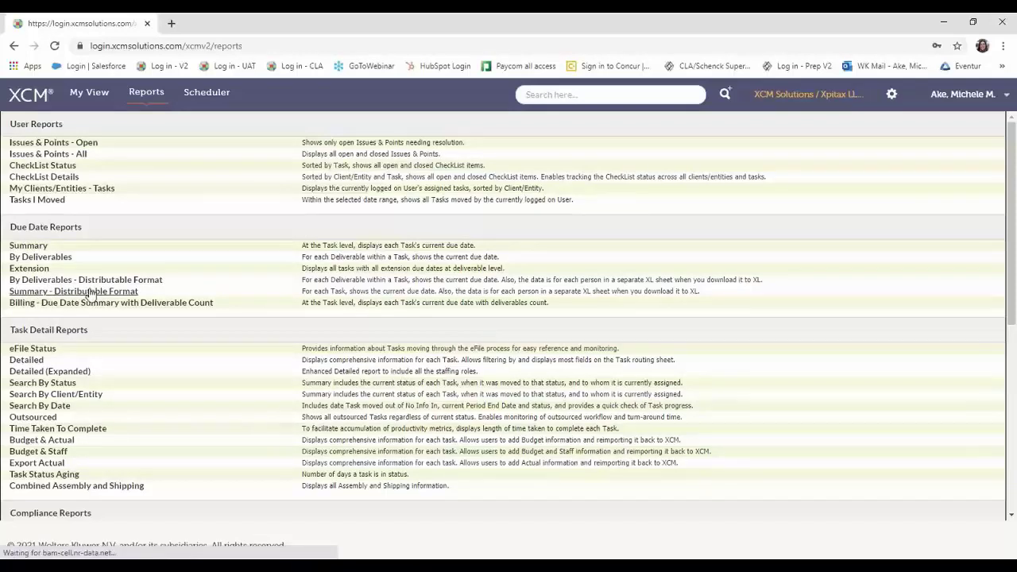
# - Set the Fiscal Year filter of the Due Date Summary – Distributable Format report to 2021
pyautogui.click(232, 210)
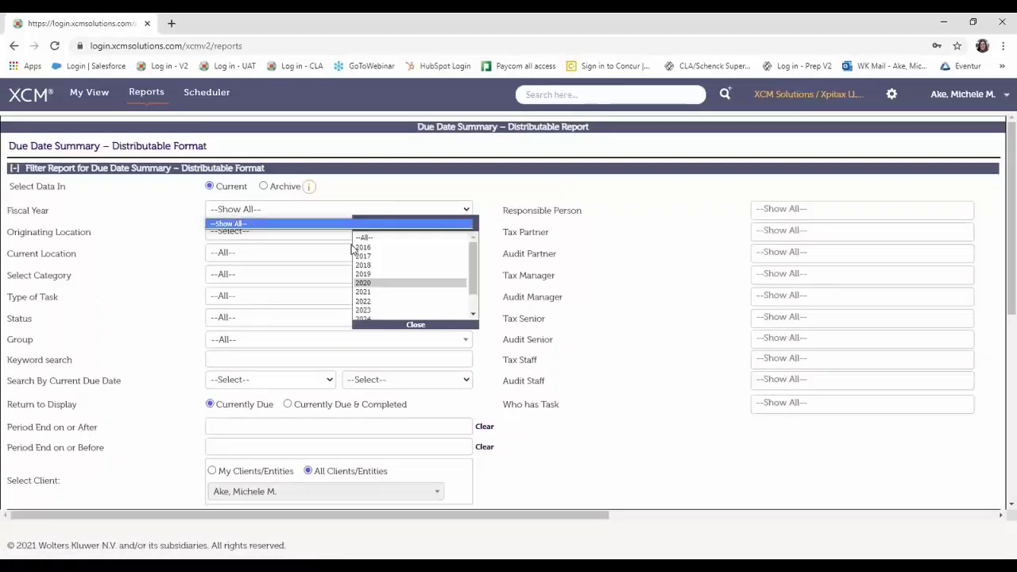
pyautogui.click(362, 292)
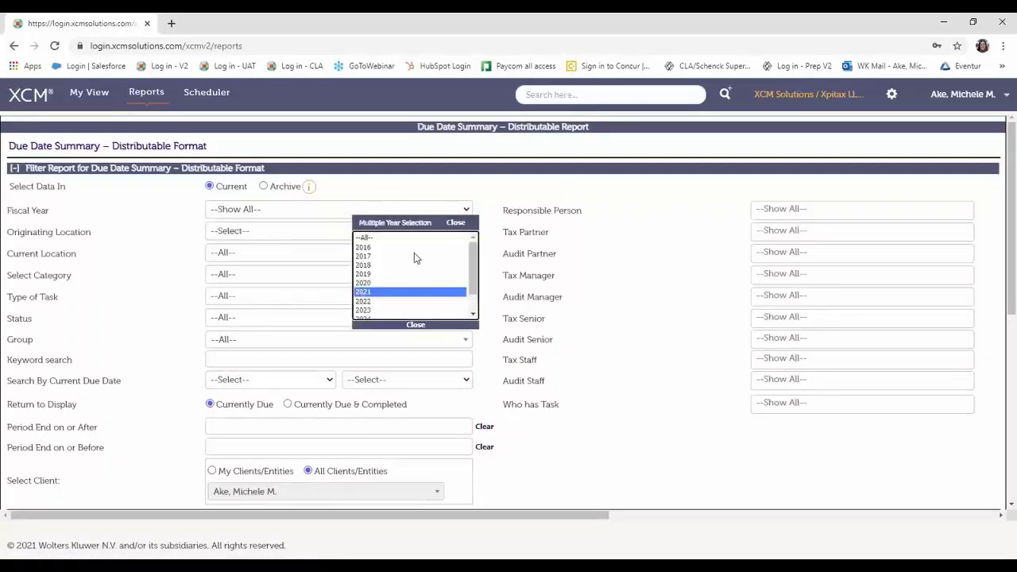
pyautogui.click(451, 225)
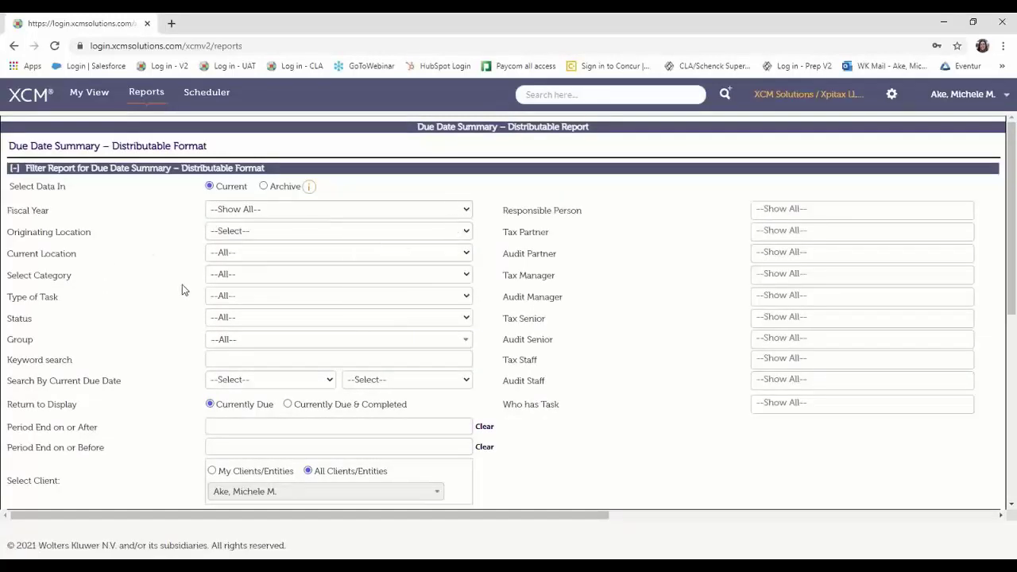
# - Restrict the distributable summary report to current due dates in year 2021 and month 3-MAR
pyautogui.scroll(-2, 268, 230)
pyautogui.click(362, 248)
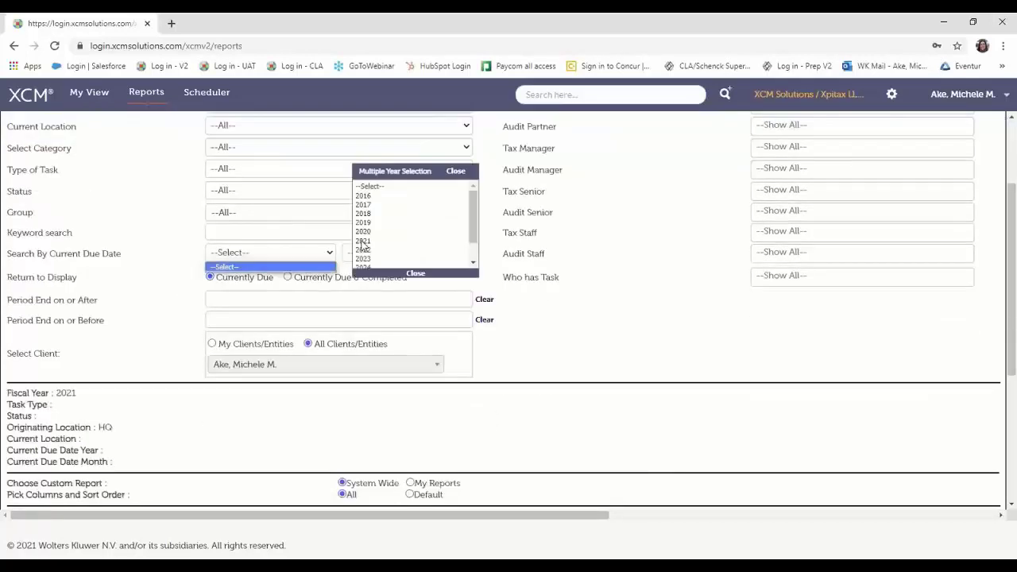
pyautogui.click(362, 242)
pyautogui.click(157, 260)
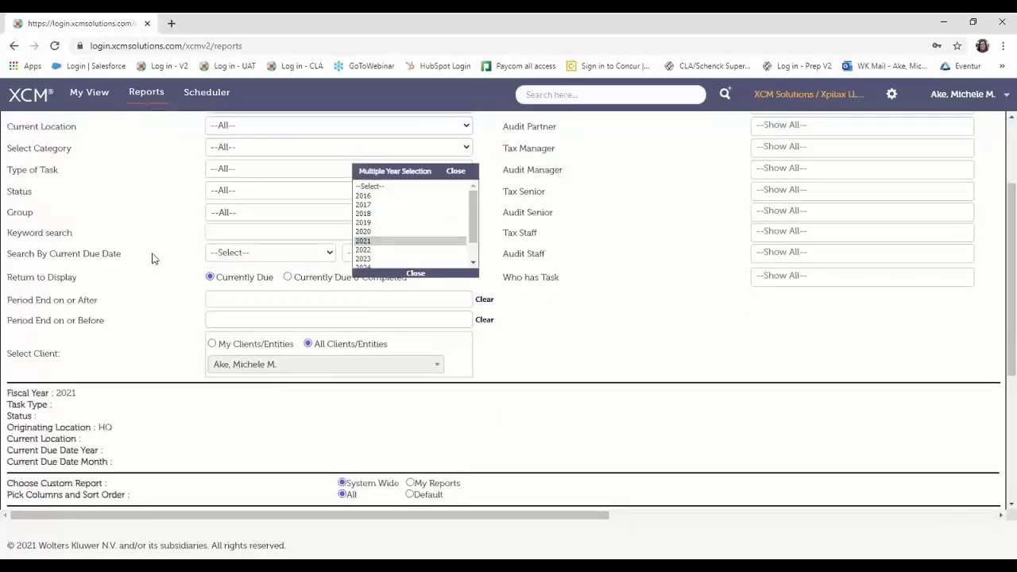
pyautogui.click(414, 275)
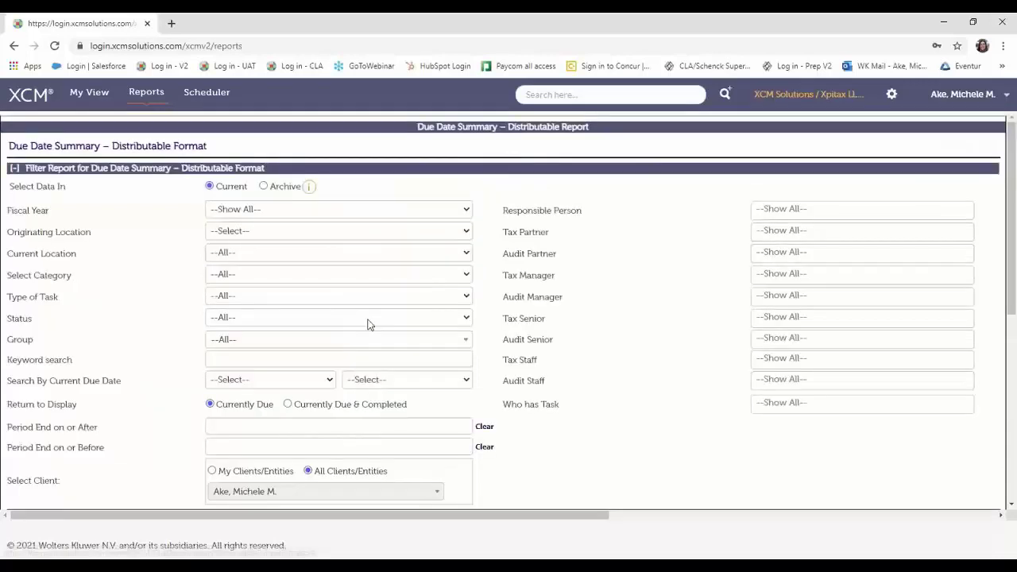
pyautogui.click(385, 341)
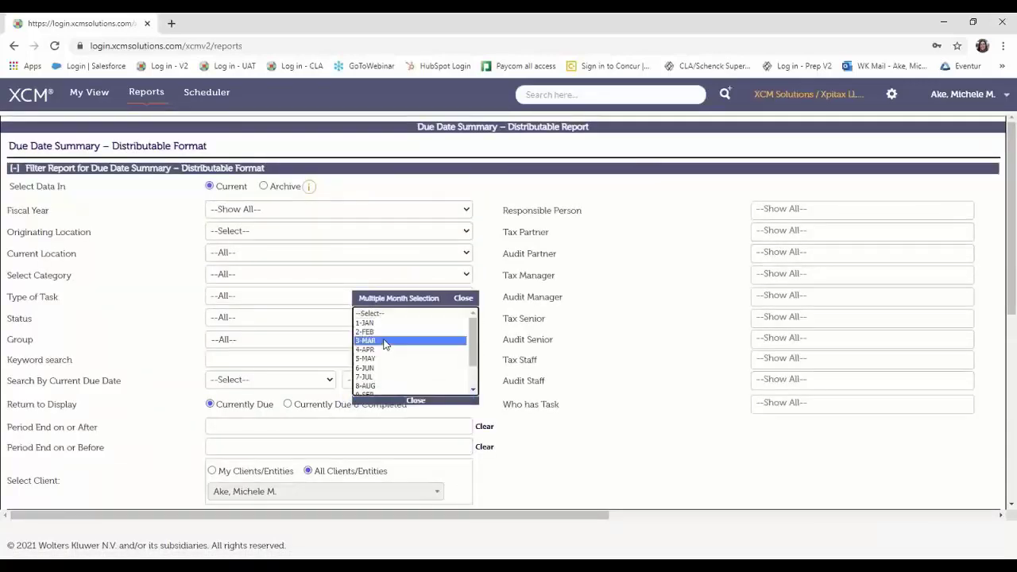
pyautogui.click(464, 299)
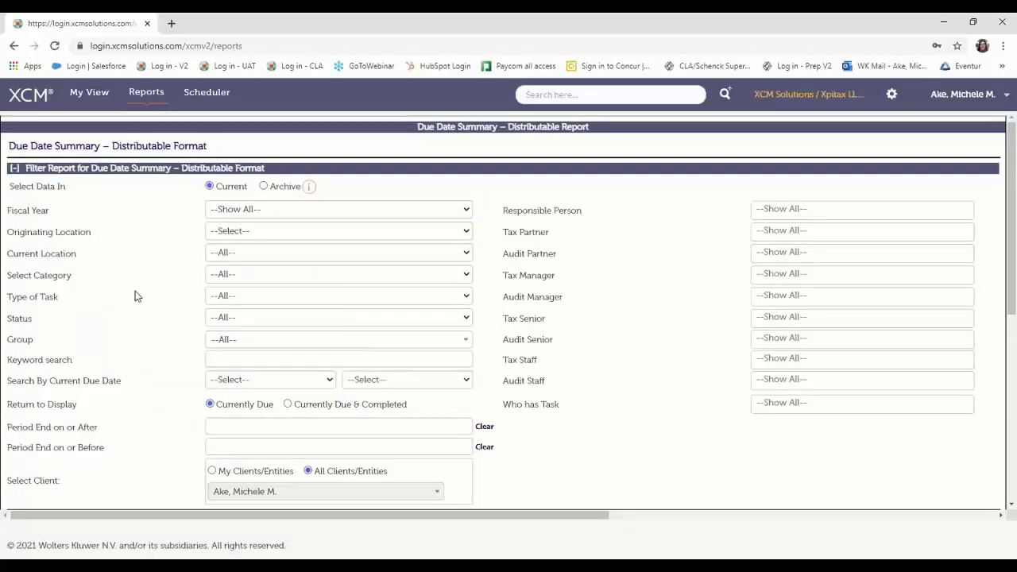
pyautogui.scroll(-3, 135, 295)
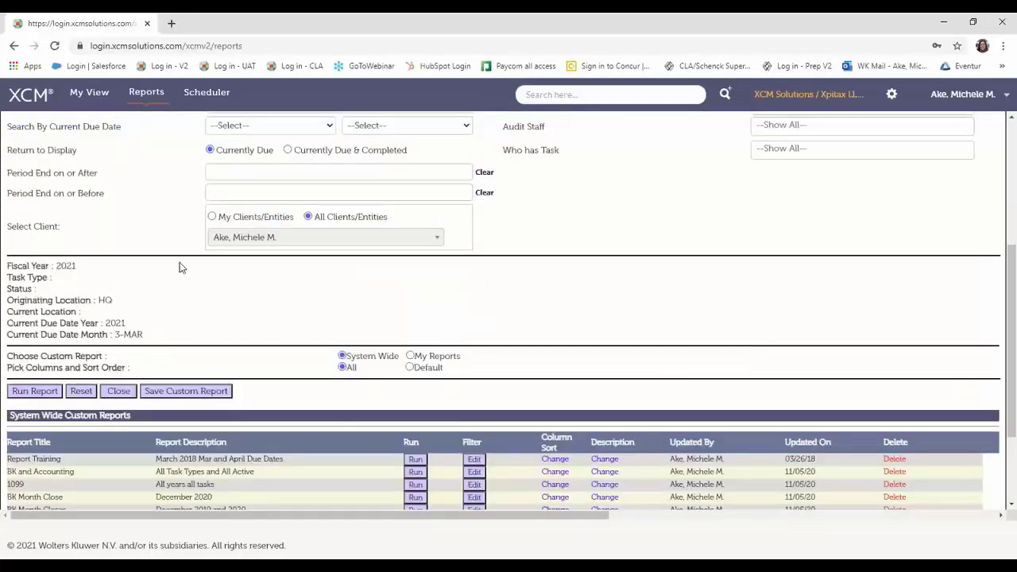
# - Try to change the report's Fiscal Year selection to All, and close the current due date year selection
pyautogui.scroll(3, 183, 267)
pyautogui.click(350, 210)
pyautogui.click(365, 239)
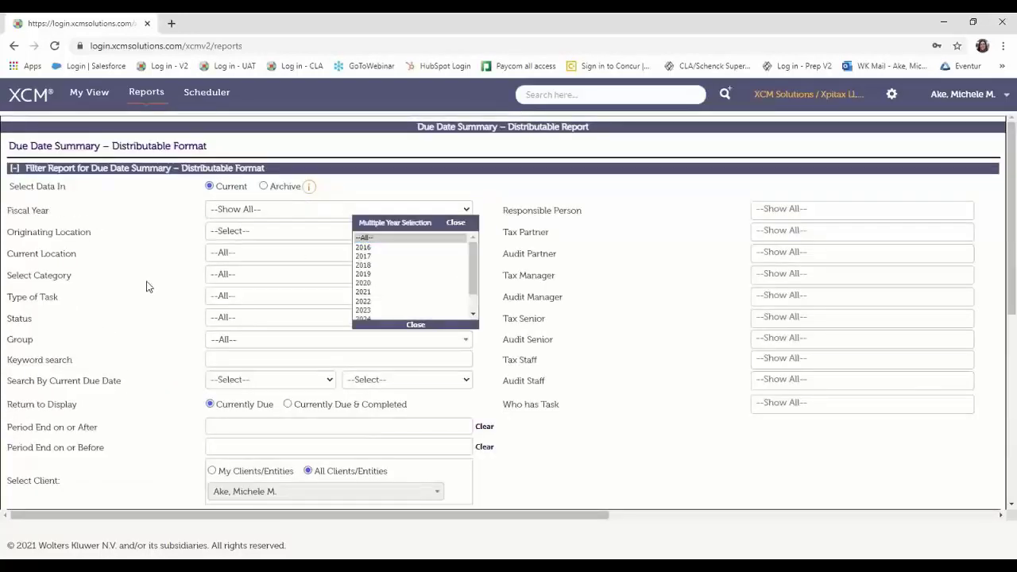
pyautogui.click(236, 379)
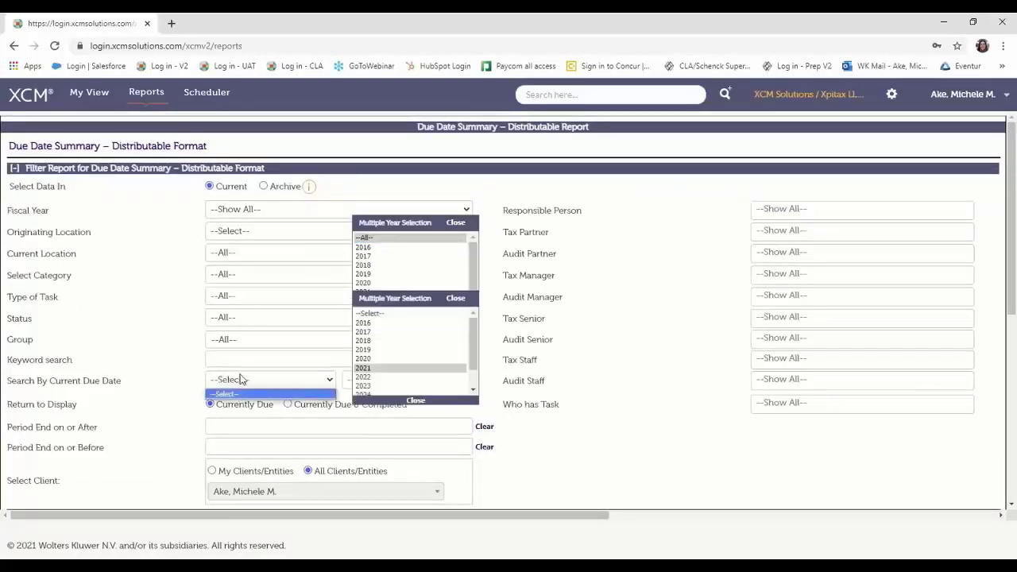
pyautogui.click(196, 379)
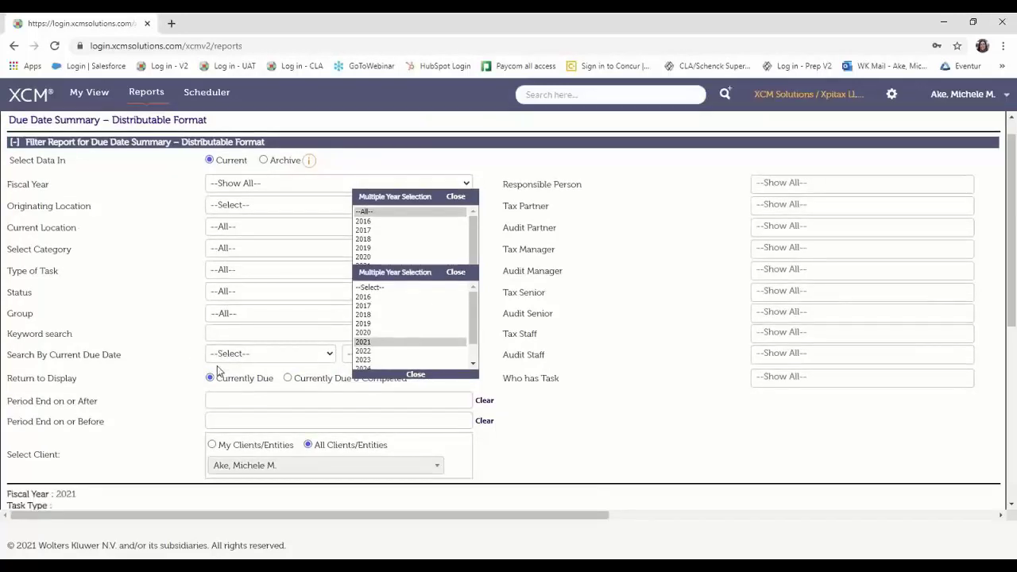
pyautogui.scroll(-3, 217, 366)
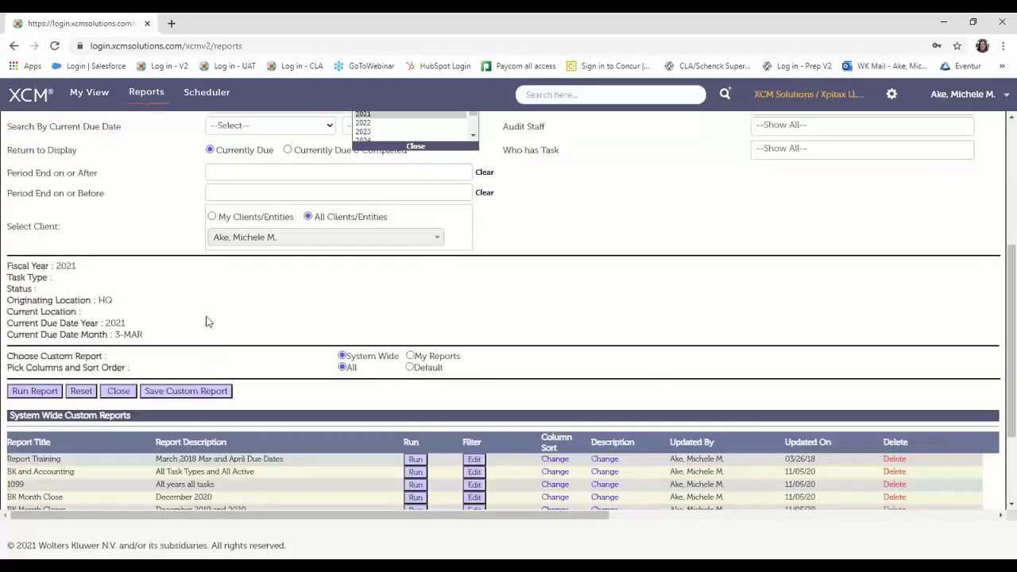
pyautogui.click(414, 149)
pyautogui.scroll(-4, 177, 381)
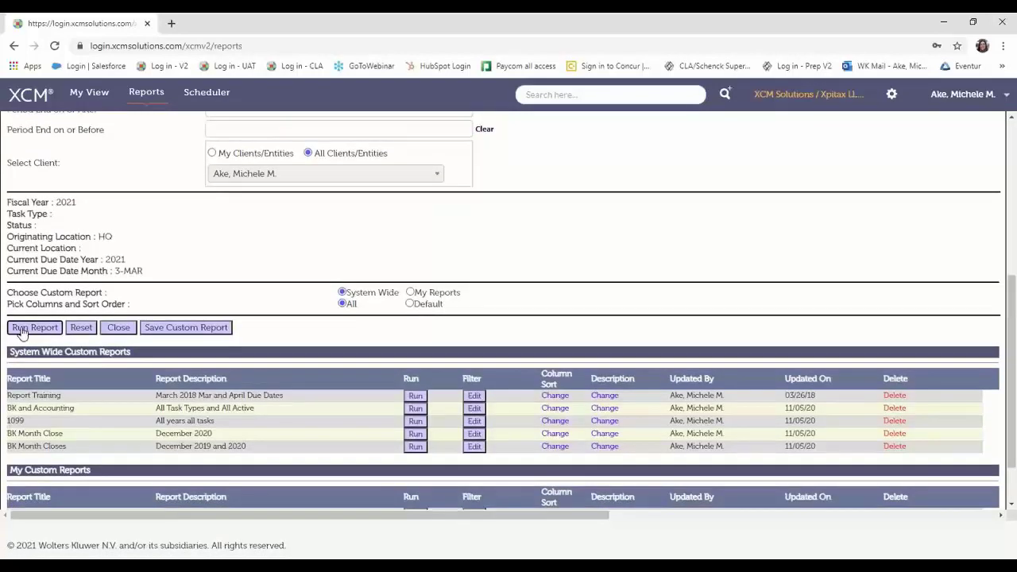
# - Run the Due Date Summary – Distributable Format report and export it to Excel
pyautogui.click(25, 330)
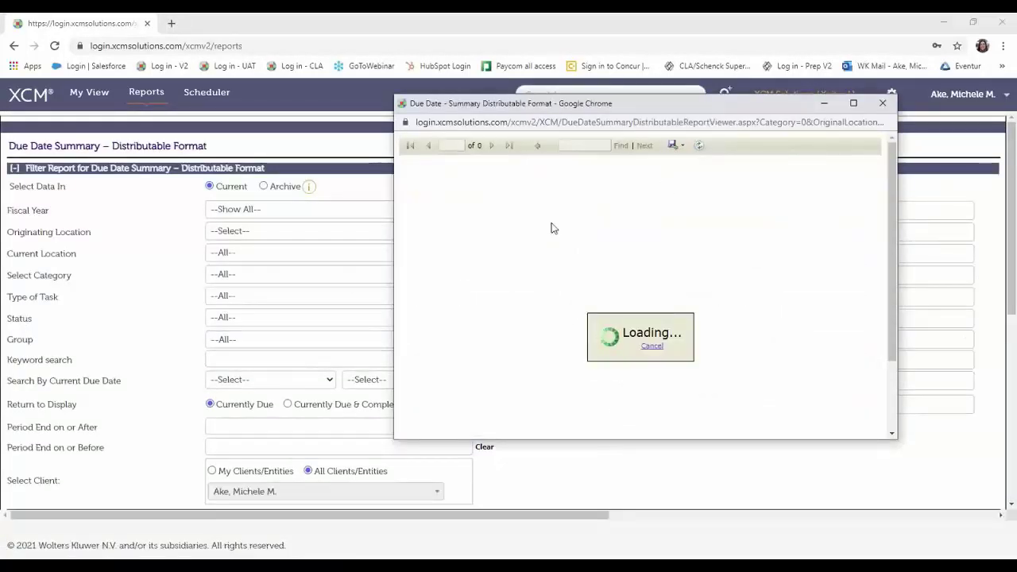
pyautogui.click(675, 146)
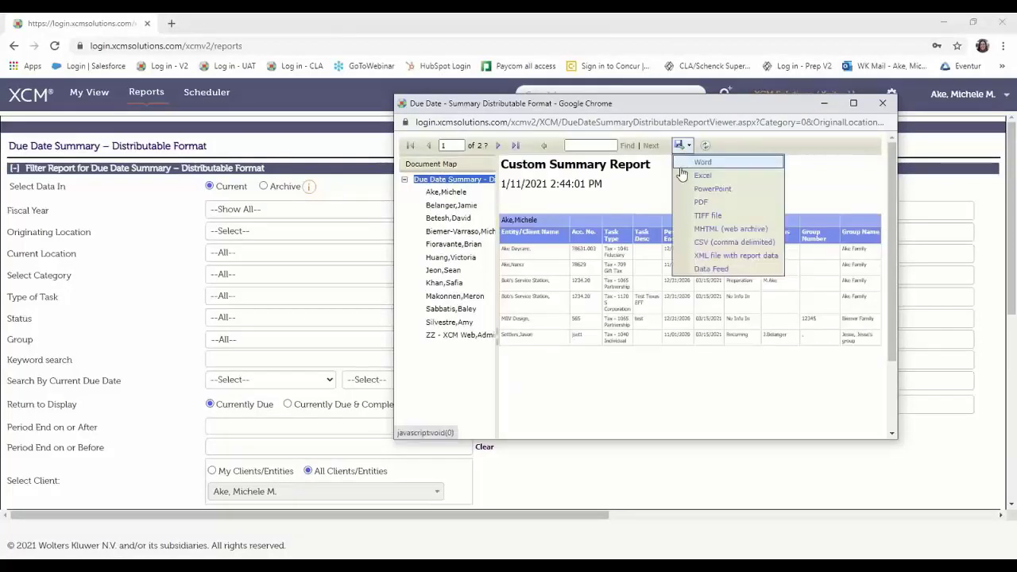
pyautogui.click(686, 176)
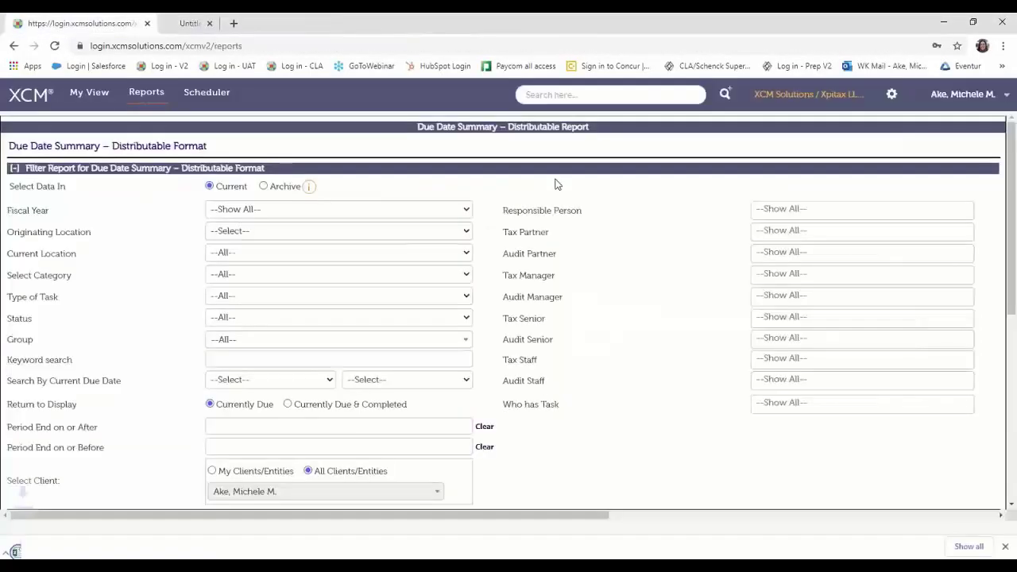
# - Open the exported distributable summary workbook for editing and review several of its per-person sheets
pyautogui.click(43, 547)
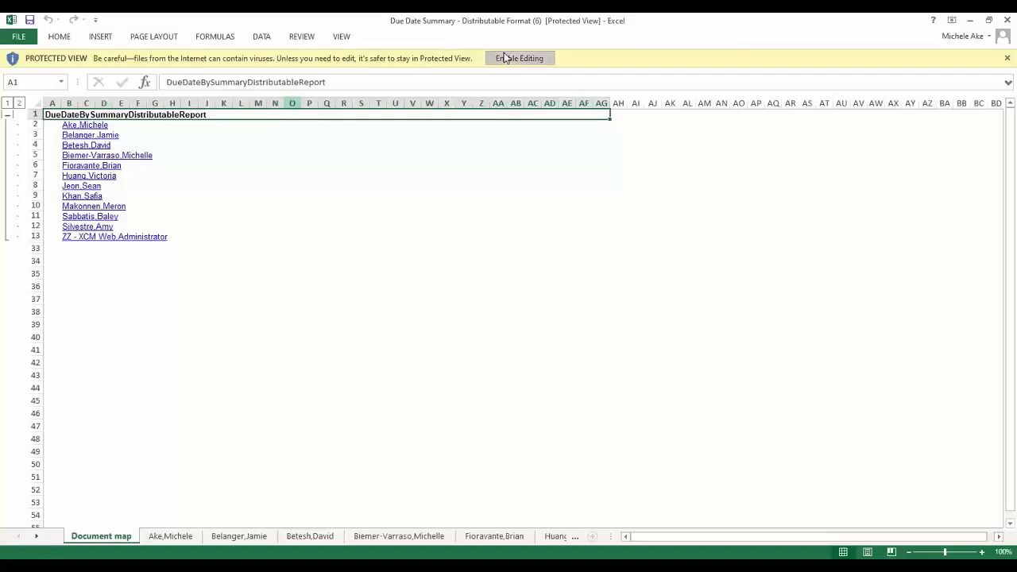
pyautogui.click(509, 58)
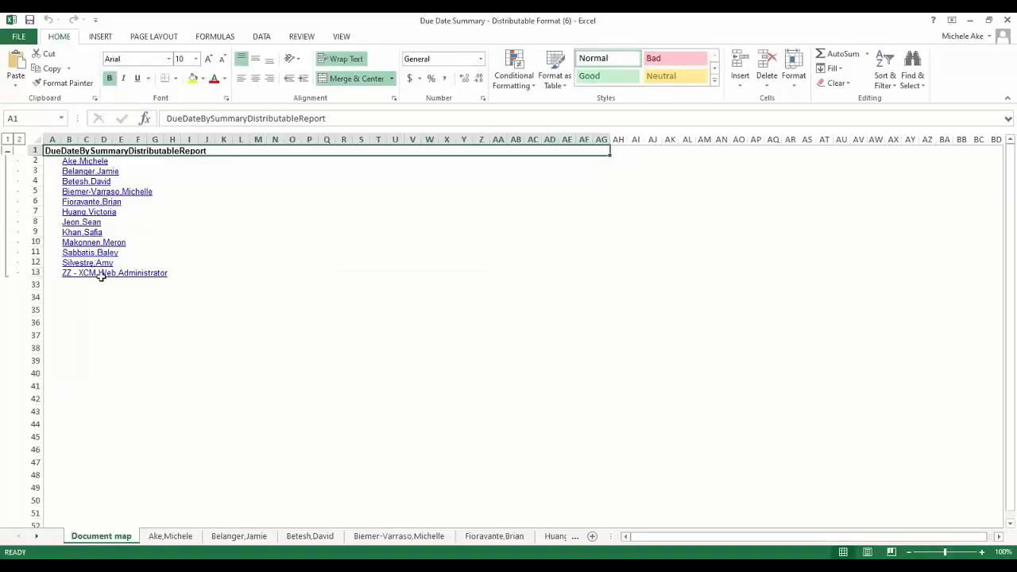
pyautogui.click(174, 537)
pyautogui.click(310, 537)
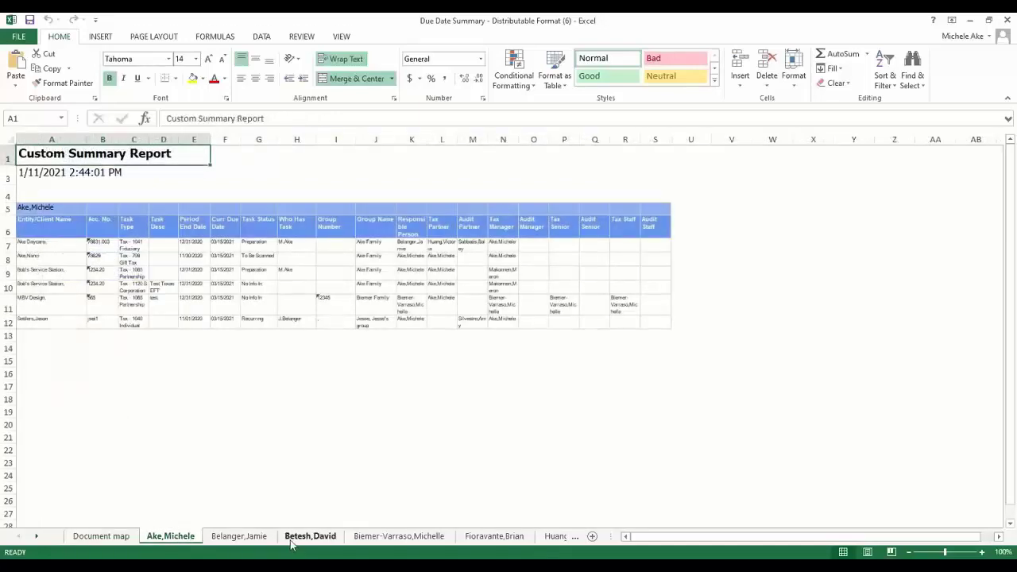
pyautogui.click(372, 537)
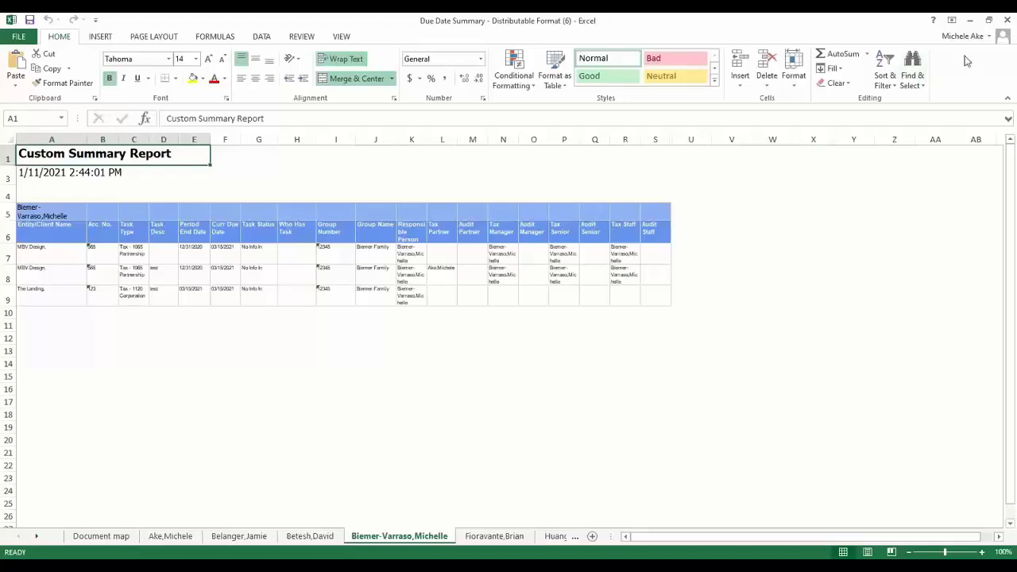
# - Close the summary workbook and its report viewer window, and return to the list of reports
pyautogui.click(1007, 22)
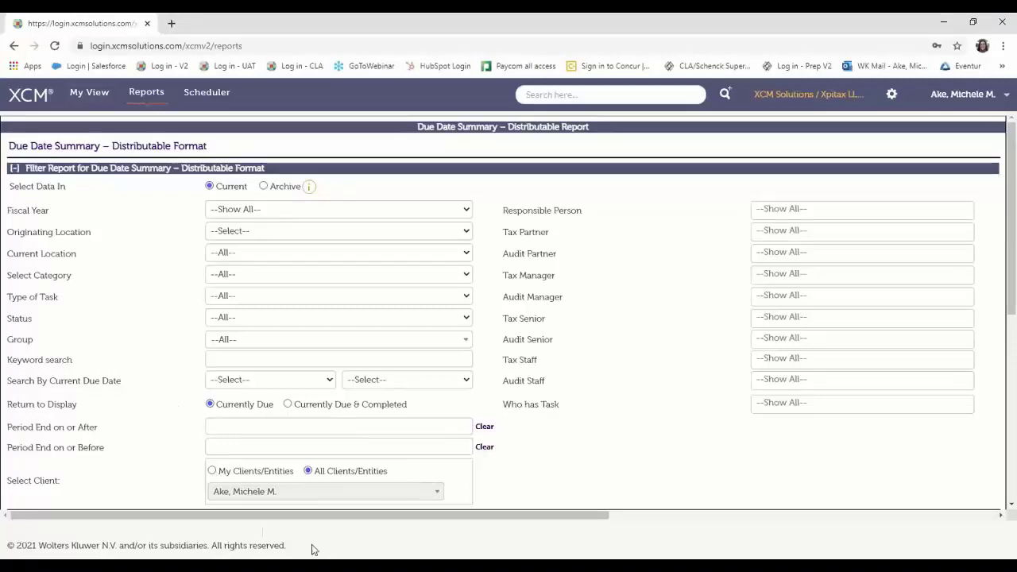
pyautogui.moveTo(358, 566)
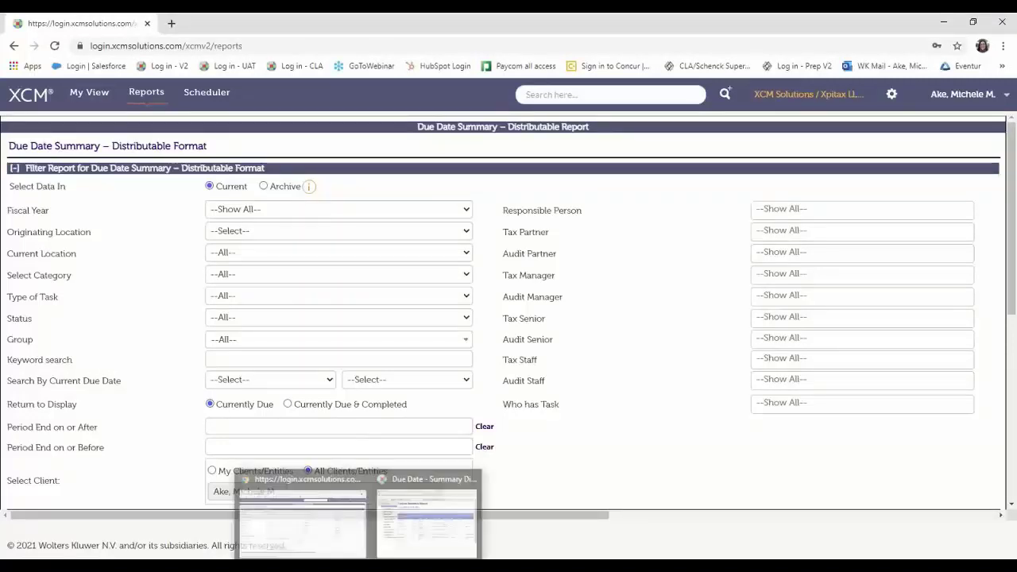
pyautogui.click(471, 479)
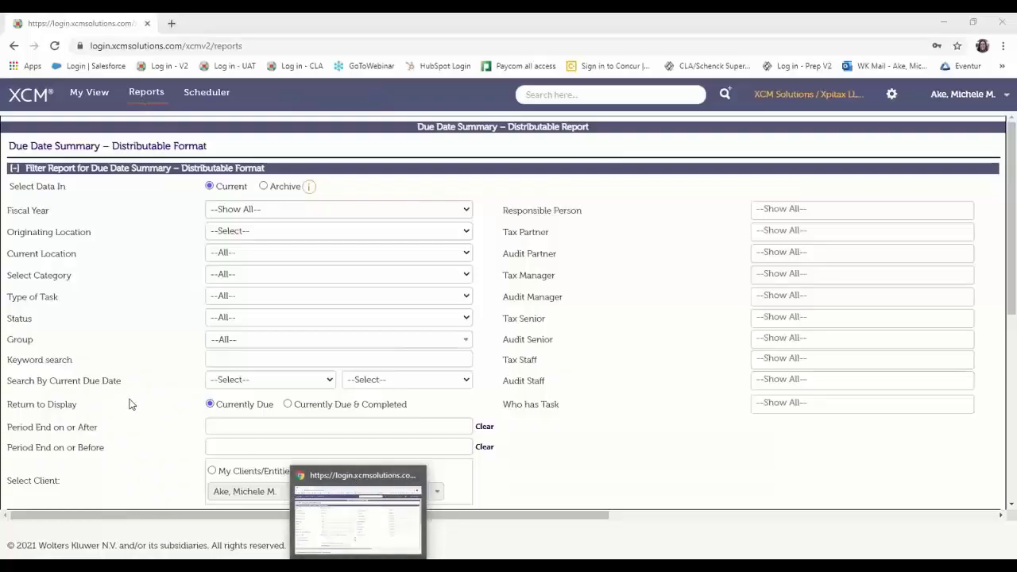
pyautogui.click(155, 99)
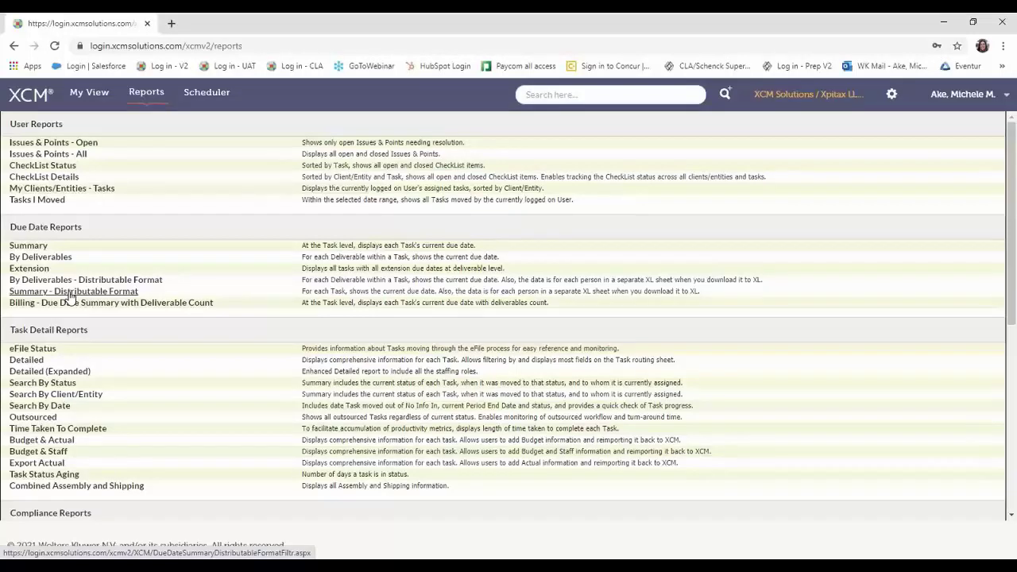
# - Open the Extension due date report's filters, review its default column choices, and close the column settings
pyautogui.click(34, 270)
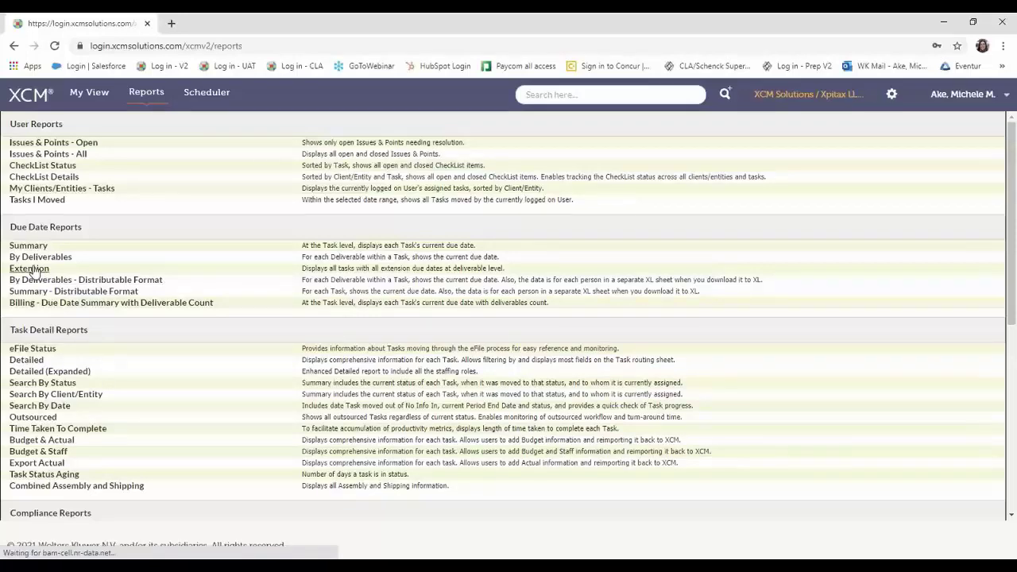
pyautogui.scroll(-5, 132, 251)
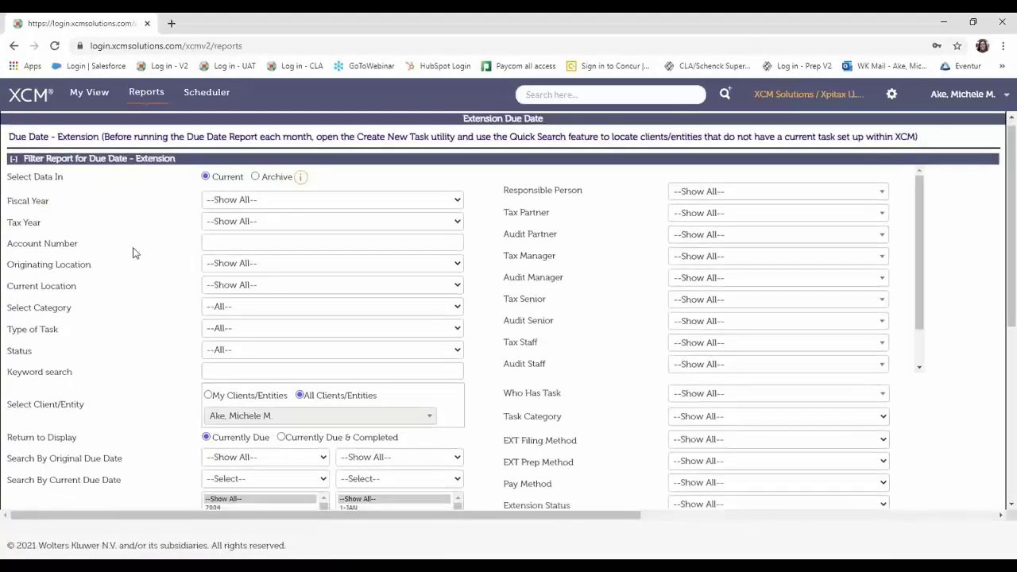
pyautogui.click(279, 352)
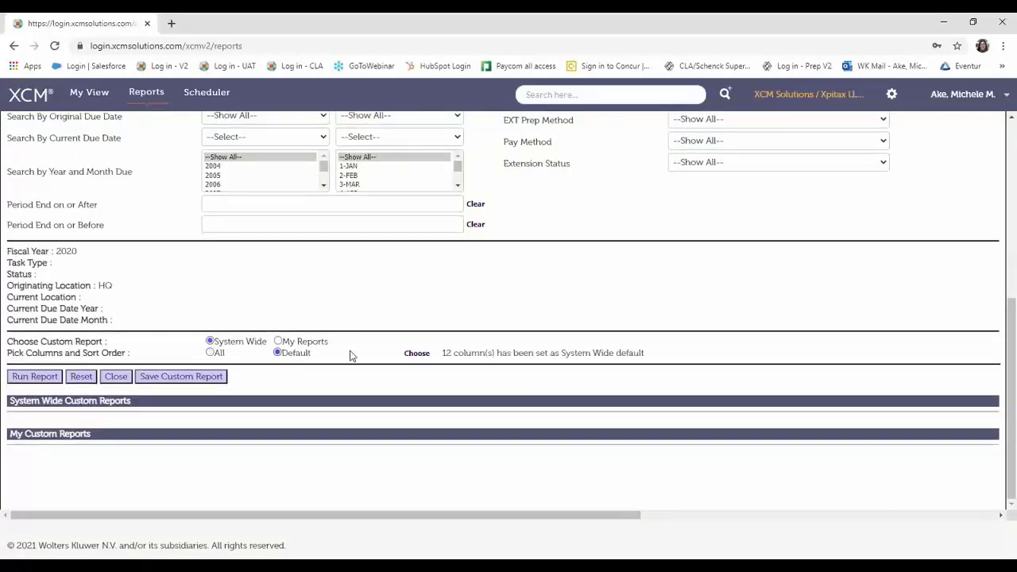
pyautogui.click(415, 354)
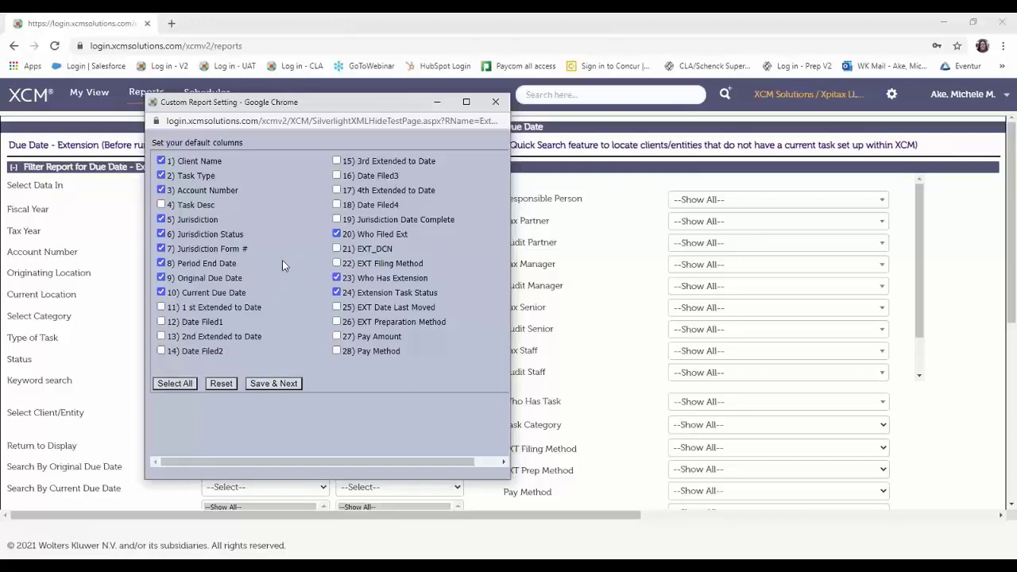
pyautogui.click(495, 104)
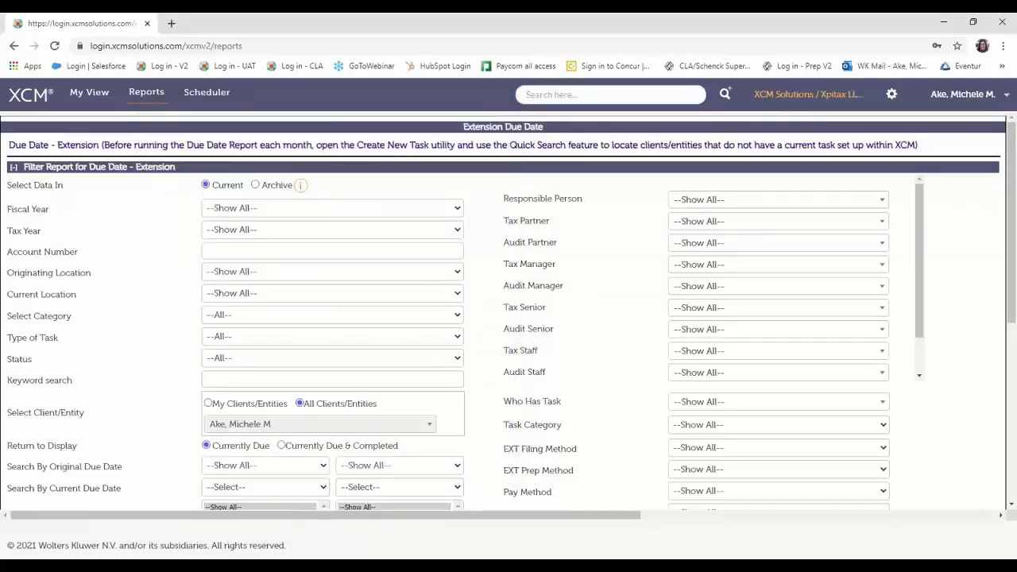
# - Open the advanced search, add a client to the Last Name / Entity Name filter, and check the available Year options
pyautogui.click(724, 95)
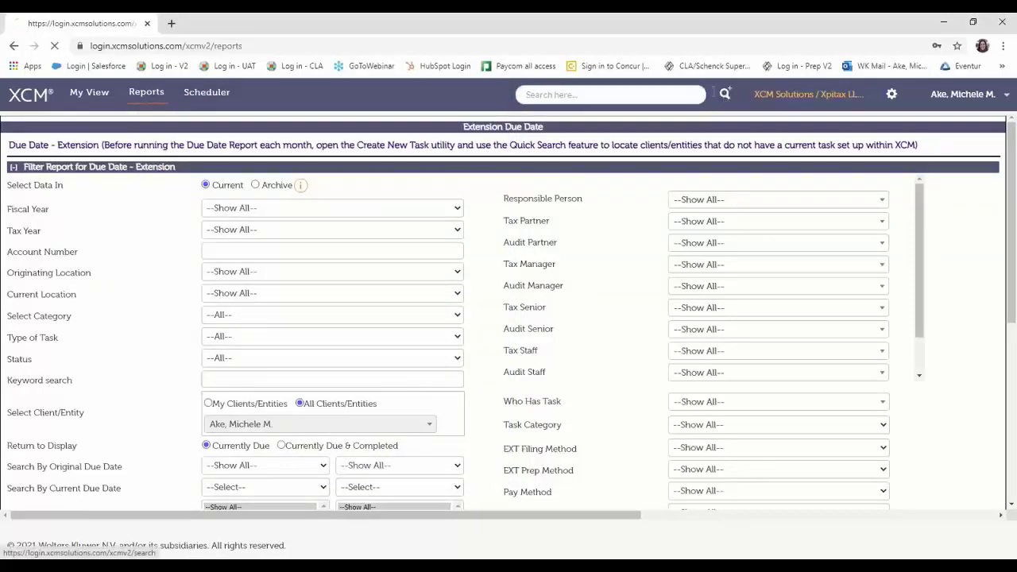
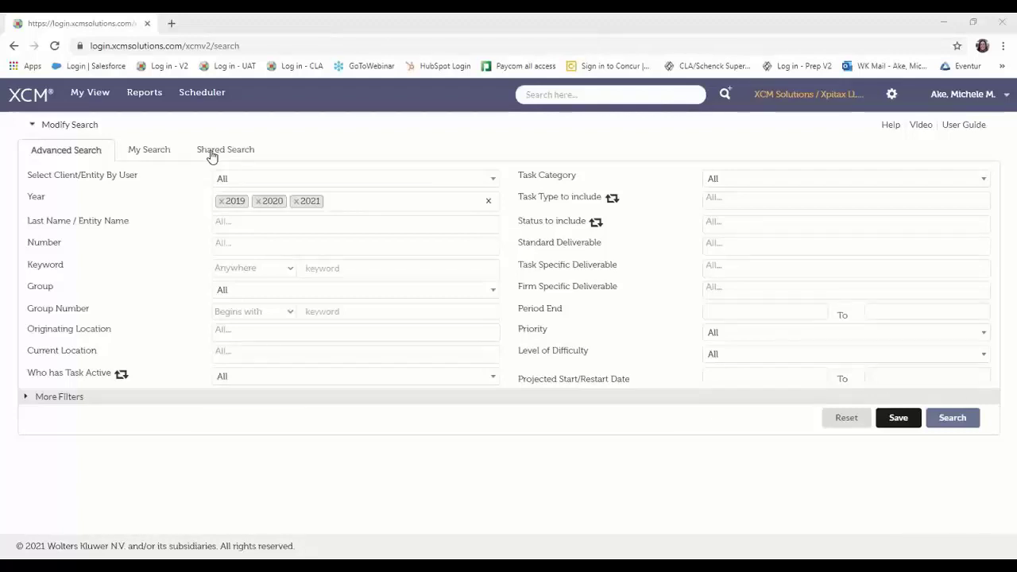
pyautogui.click(222, 227)
pyautogui.write('Fer')
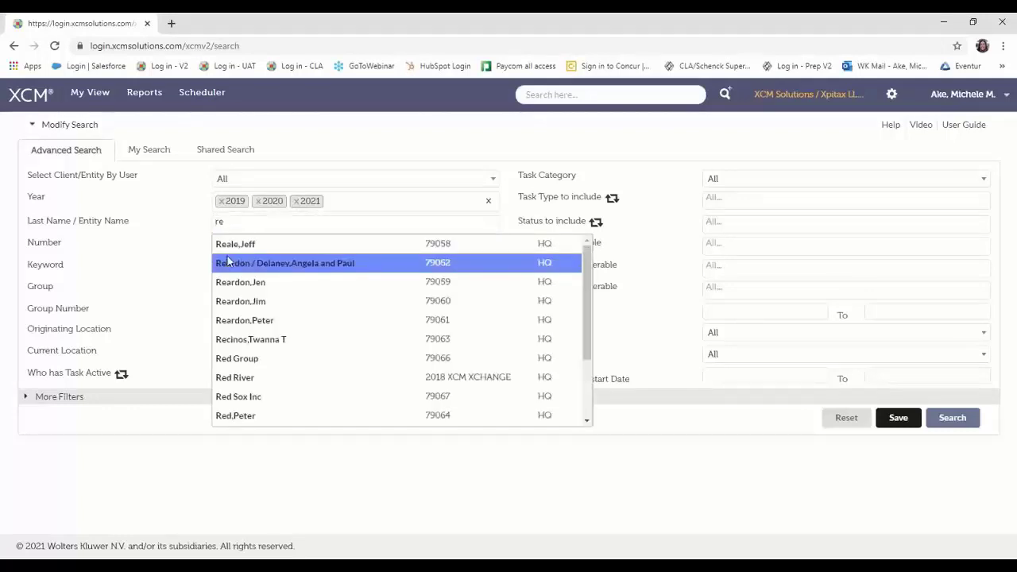
pyautogui.click(225, 264)
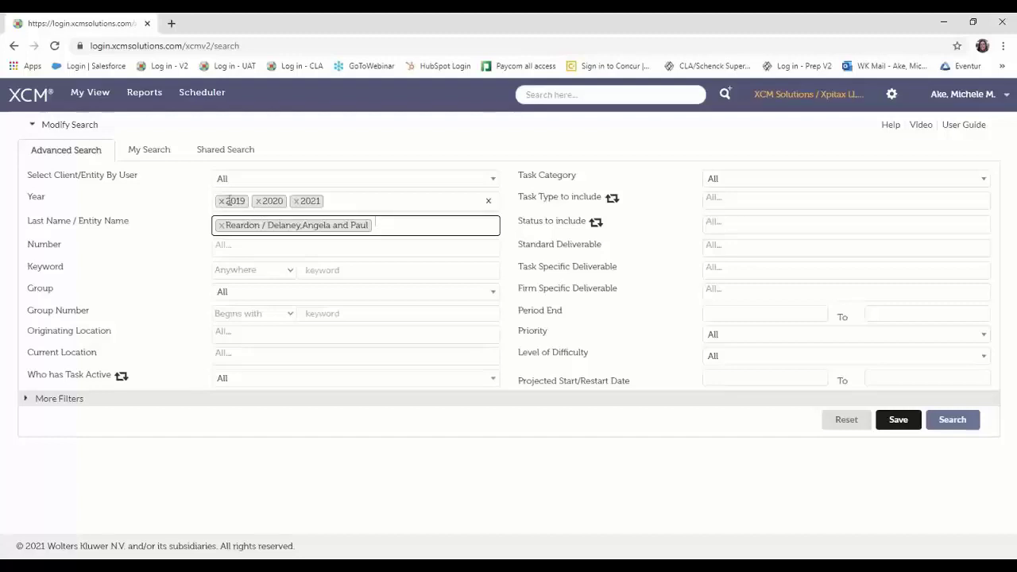
pyautogui.click(335, 203)
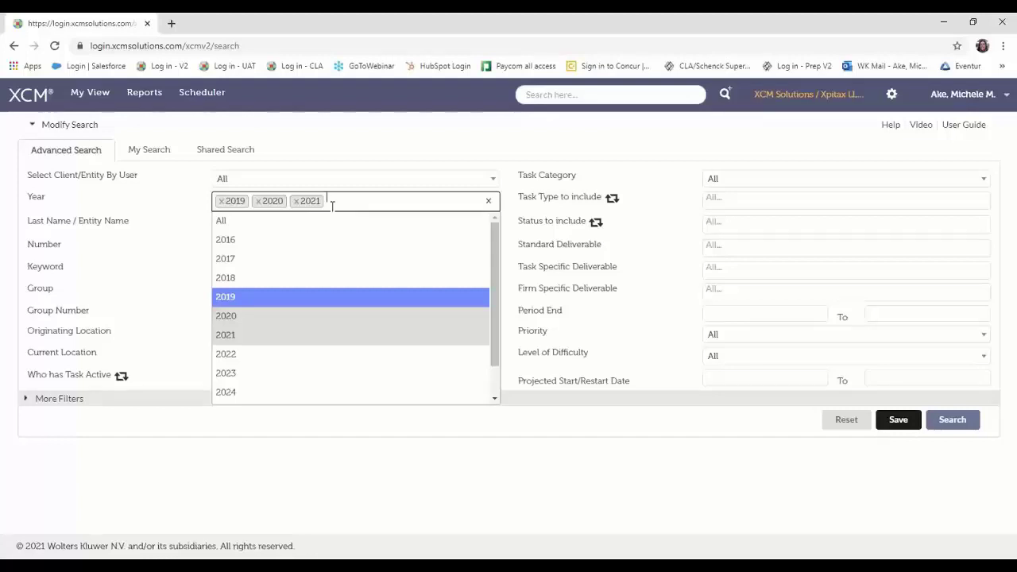
pyautogui.click(509, 156)
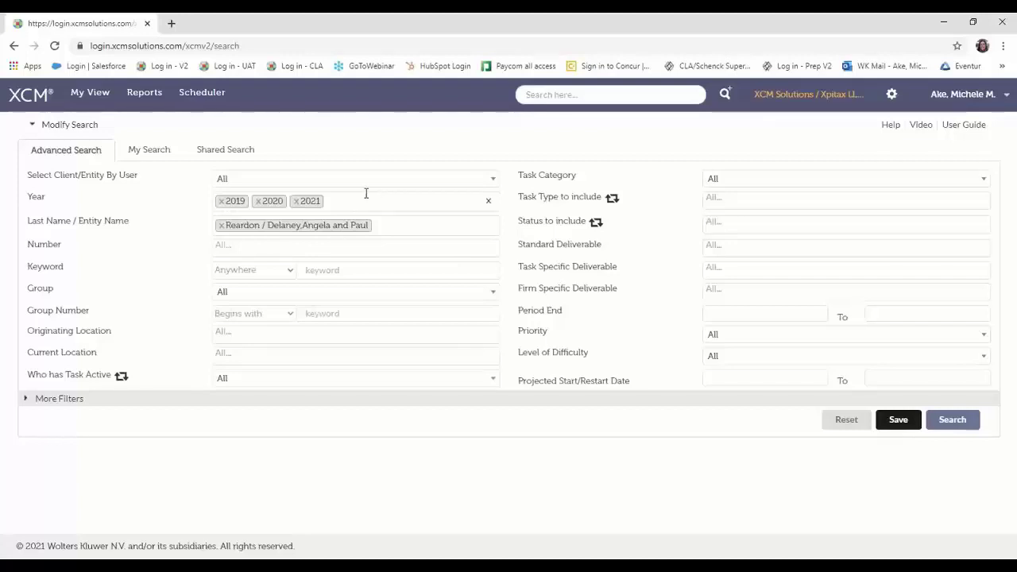
# - Remove the client from the Last Name / Entity Name filter and check the Keyword filter's suggestions
pyautogui.click(611, 94)
pyautogui.click(222, 227)
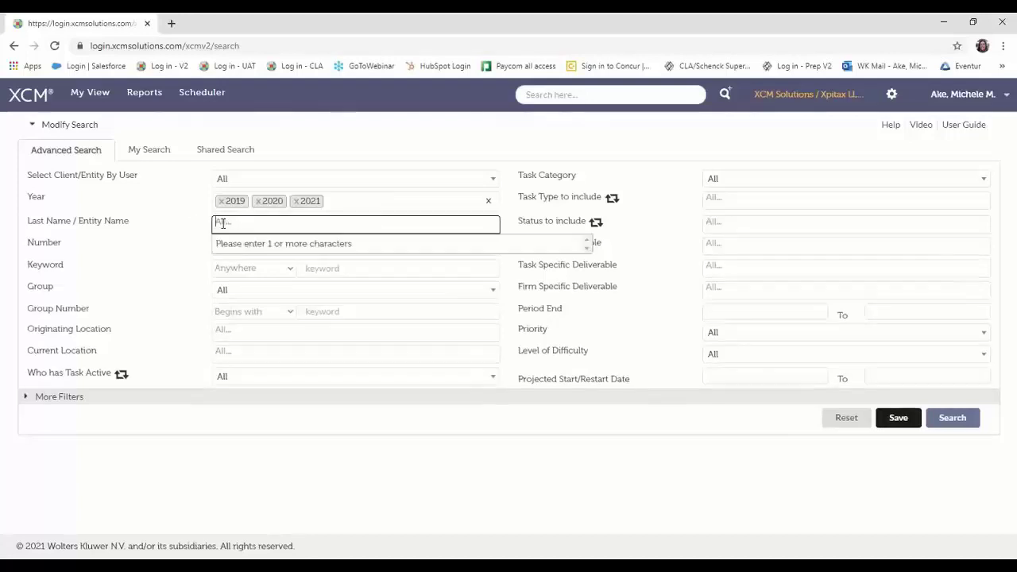
pyautogui.click(152, 214)
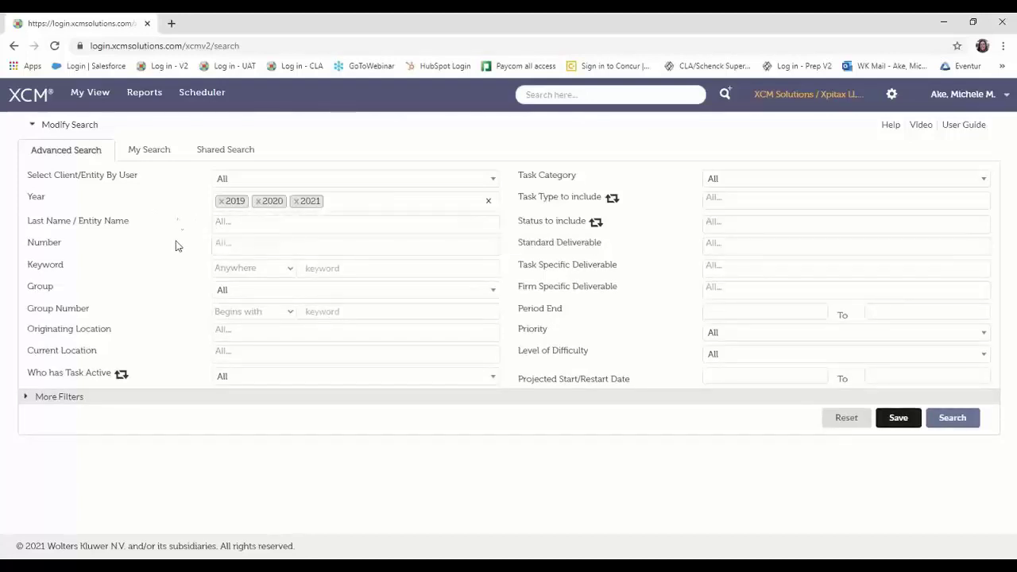
pyautogui.click(347, 268)
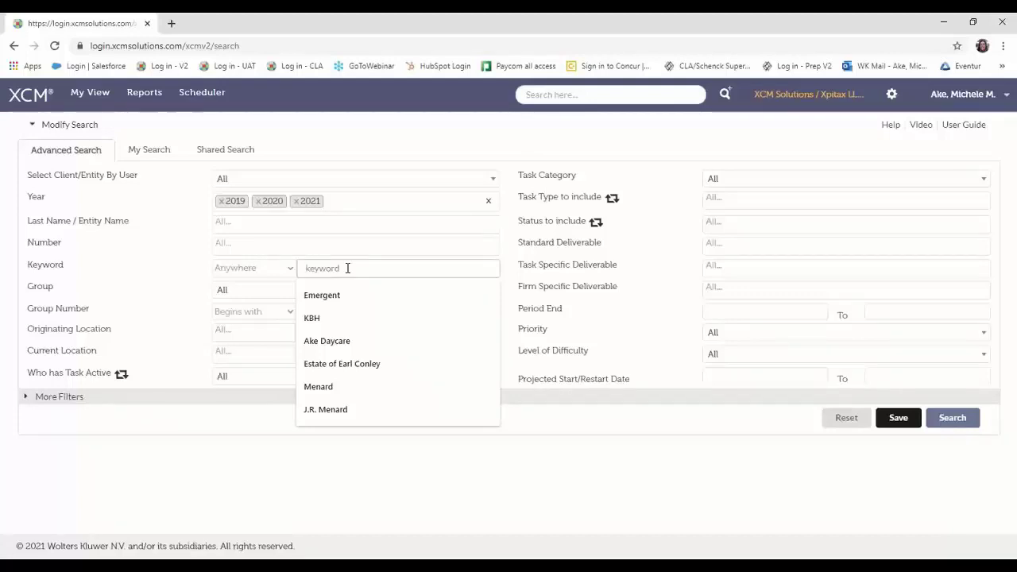
pyautogui.click(171, 272)
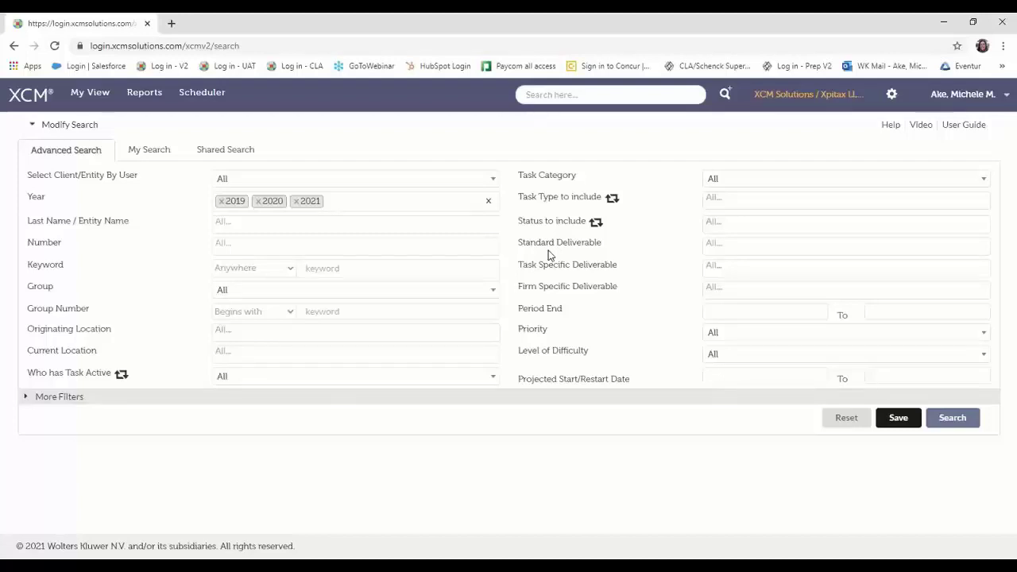
# - Try CALIFORNIA as the Standard Deliverable filter and remove it again
pyautogui.click(787, 244)
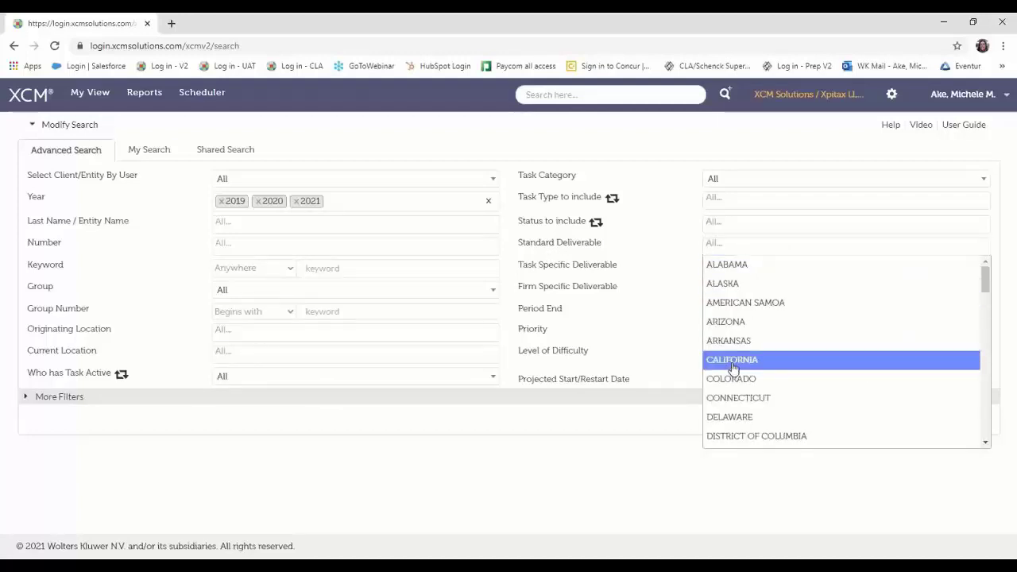
pyautogui.click(763, 360)
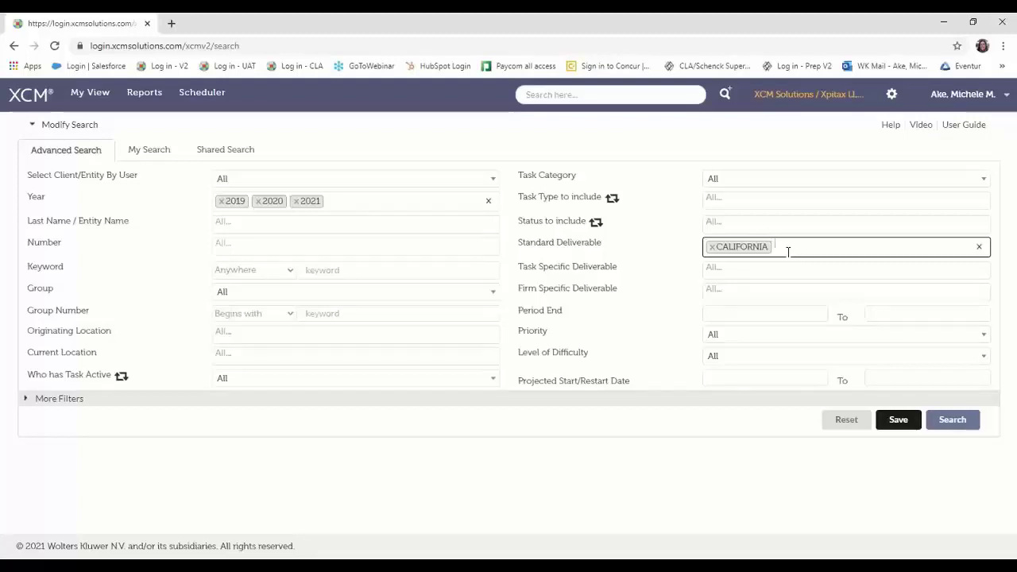
pyautogui.click(712, 248)
pyautogui.click(645, 259)
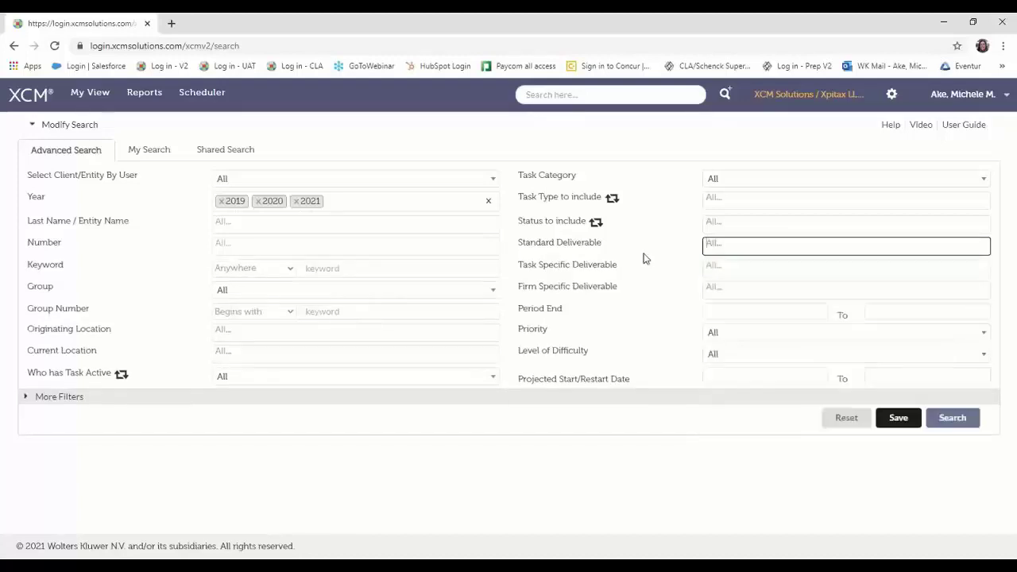
# - Clear all years from the Year filter and open the Period End start date calendar
pyautogui.click(749, 311)
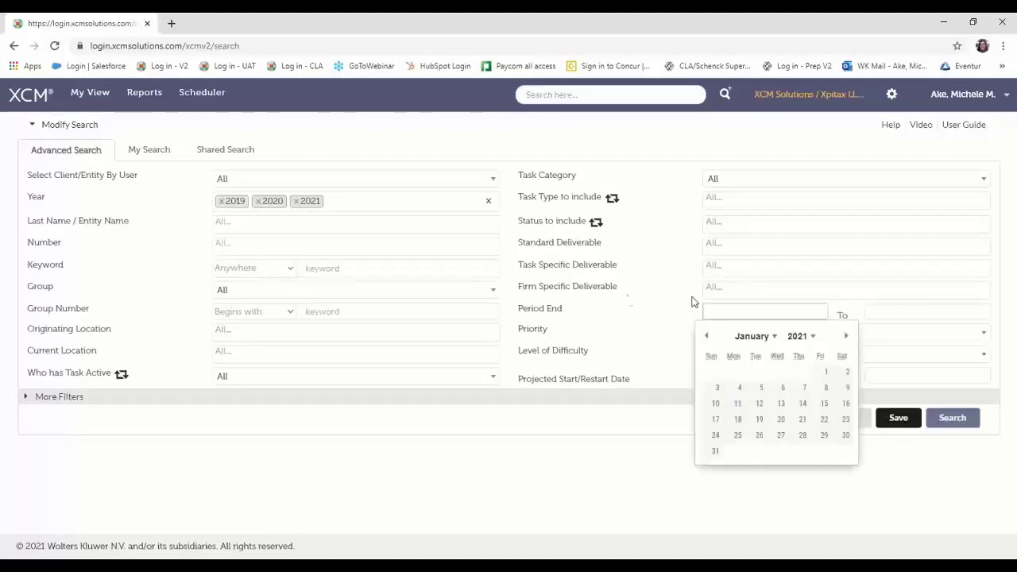
pyautogui.click(343, 201)
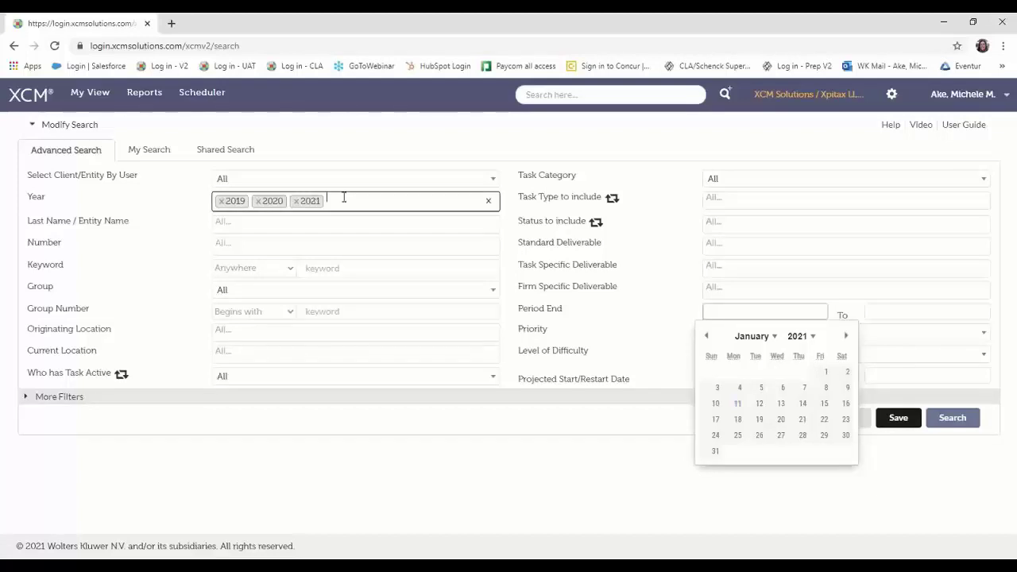
pyautogui.click(736, 310)
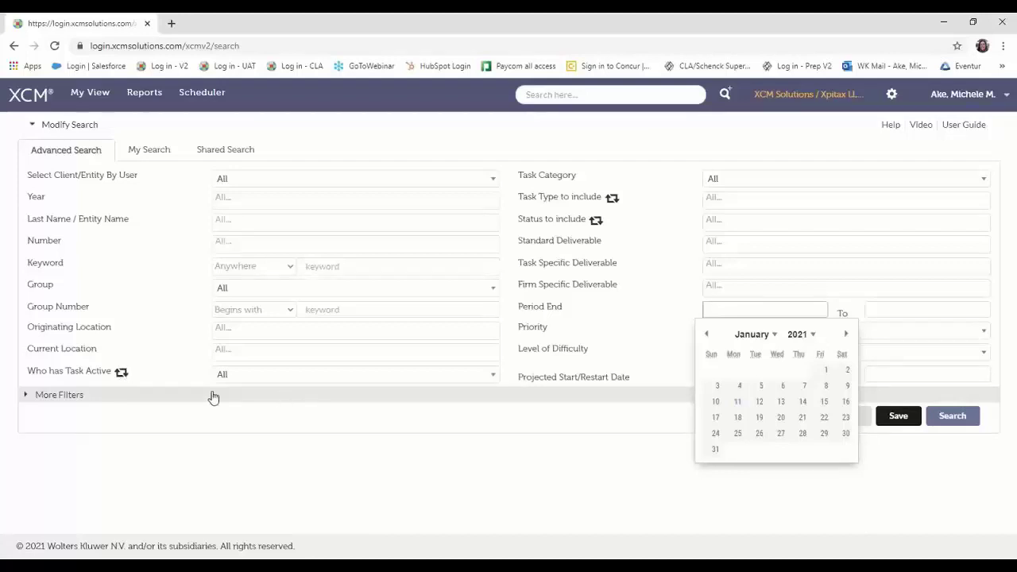
# - Search for all tasks held by a chosen staff member under Who has Task Active and review the results
pyautogui.click(267, 380)
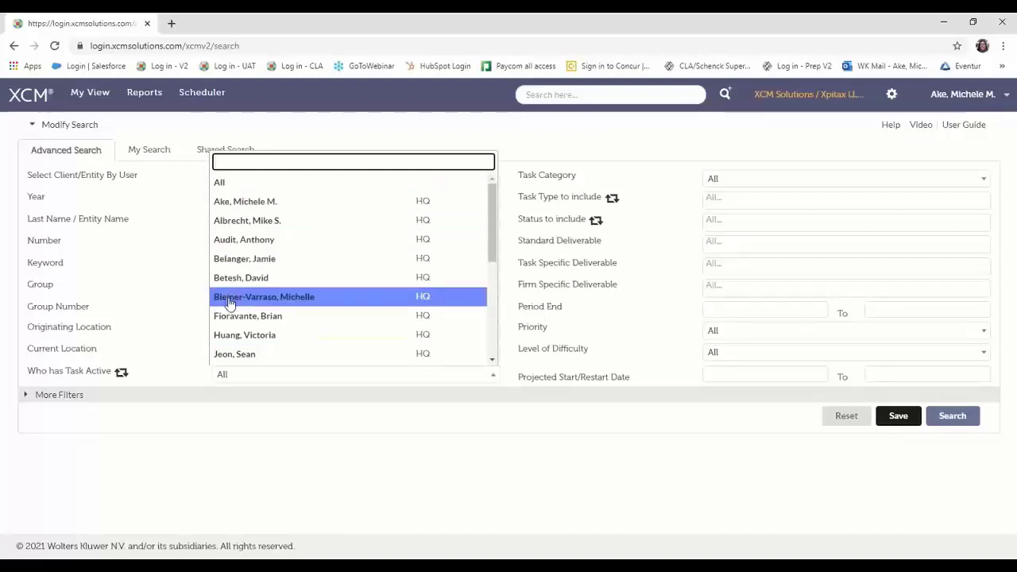
pyautogui.click(229, 299)
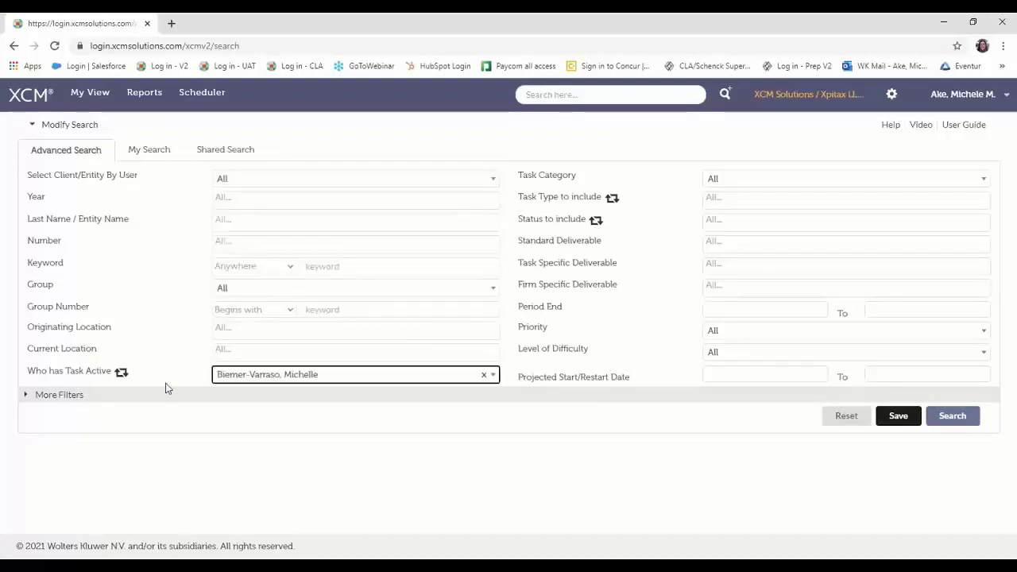
pyautogui.click(956, 416)
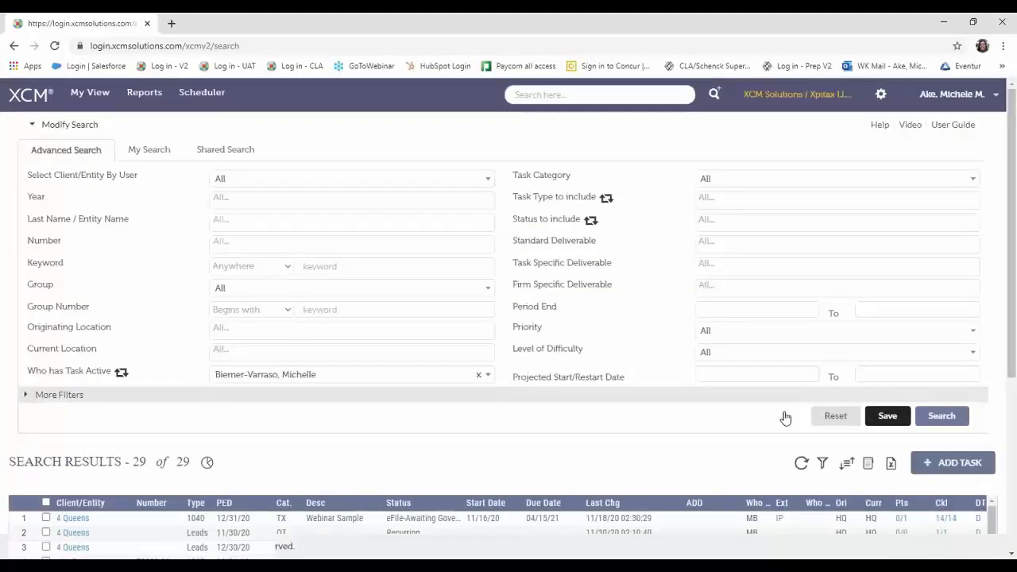
pyautogui.scroll(-3, 254, 298)
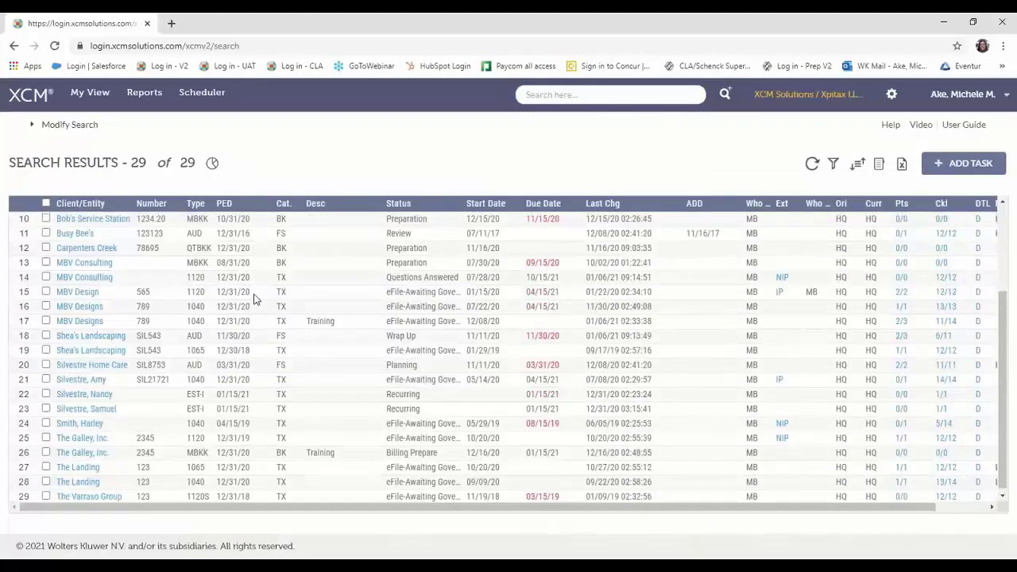
pyautogui.scroll(3, 254, 299)
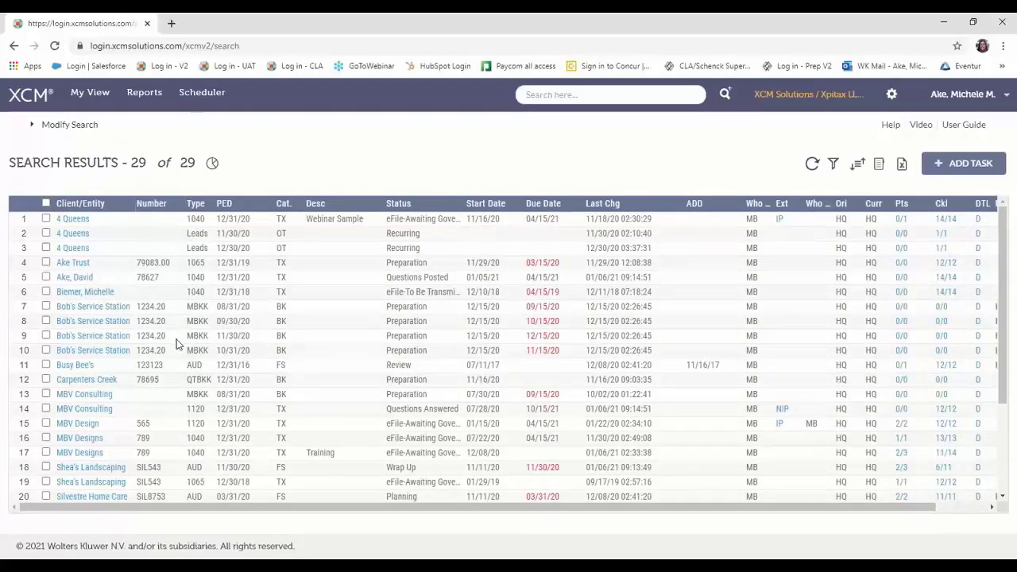
# - Start a fresh advanced search, choose an inactive staff member under Who has Task, and switch that filter back to Active
pyautogui.click(70, 125)
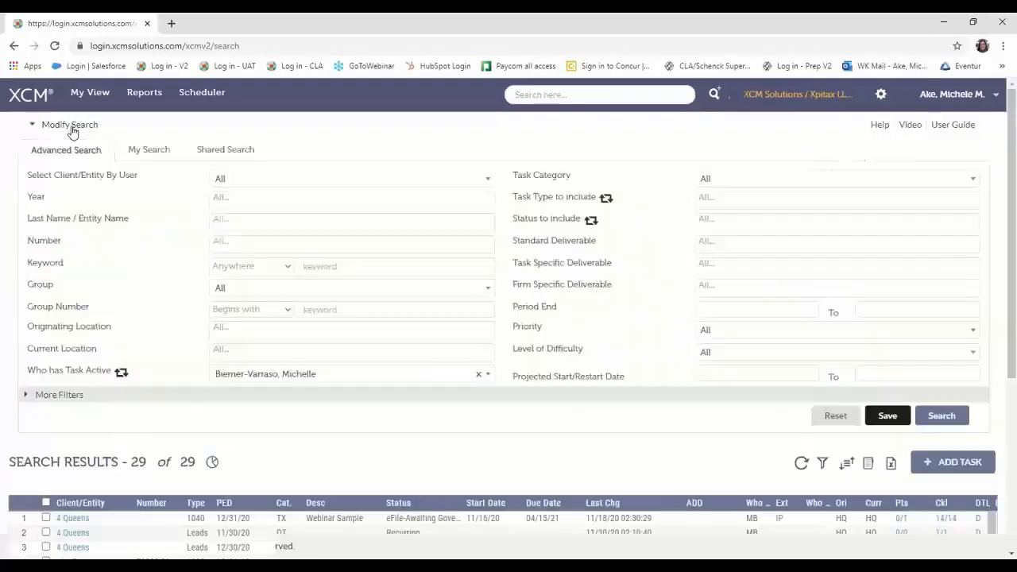
pyautogui.click(714, 95)
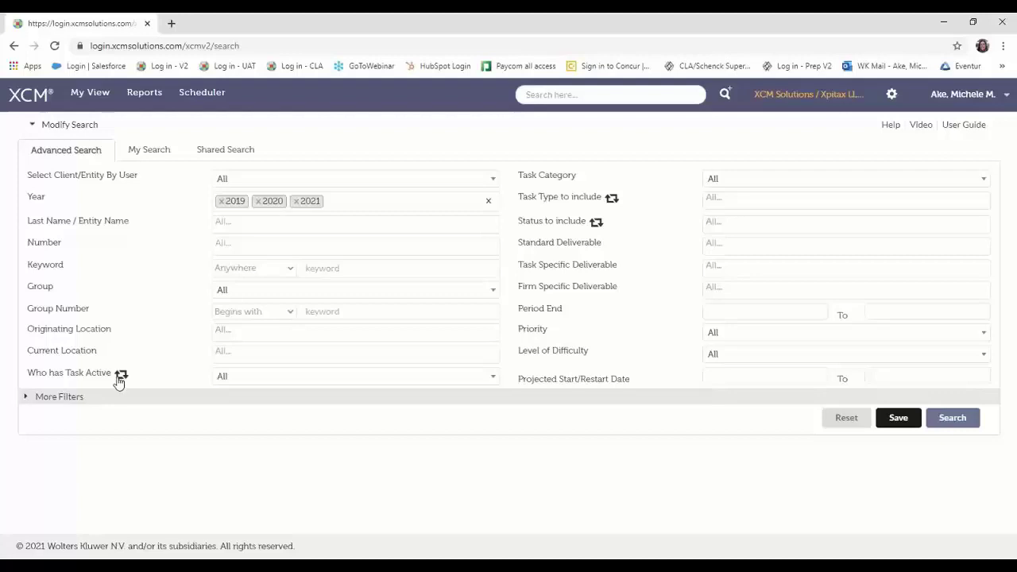
pyautogui.click(120, 377)
pyautogui.click(252, 379)
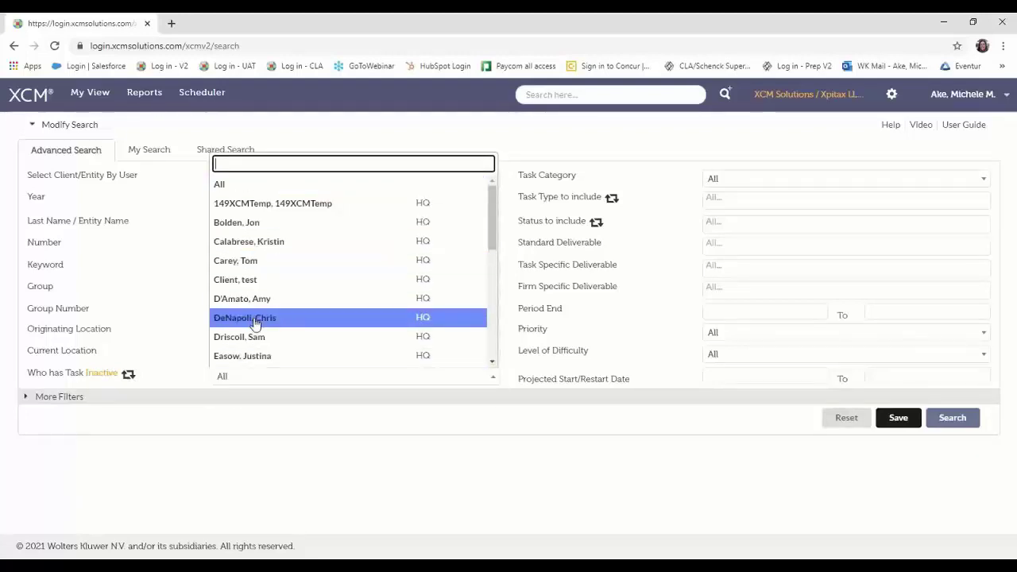
pyautogui.click(256, 319)
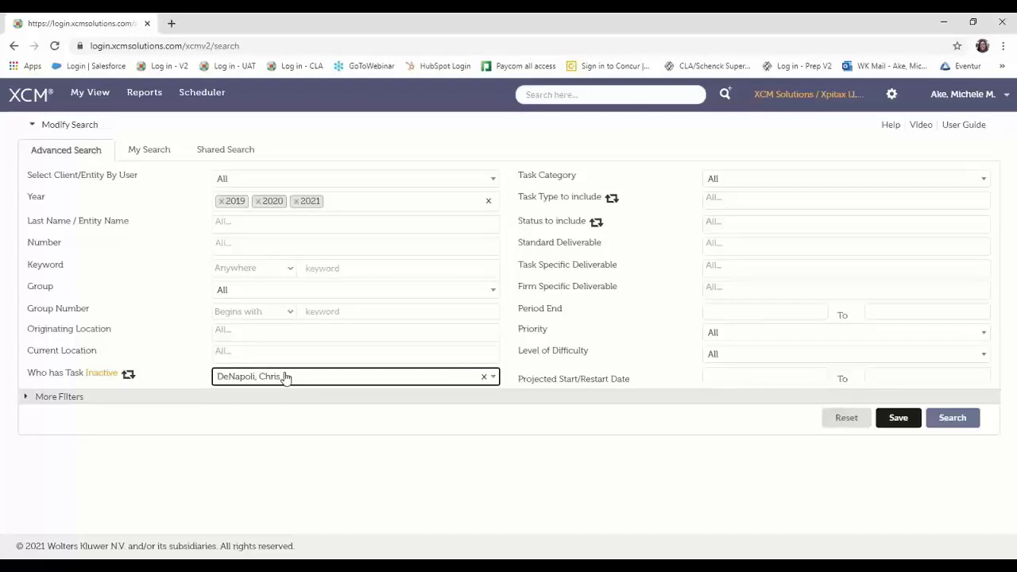
pyautogui.click(126, 377)
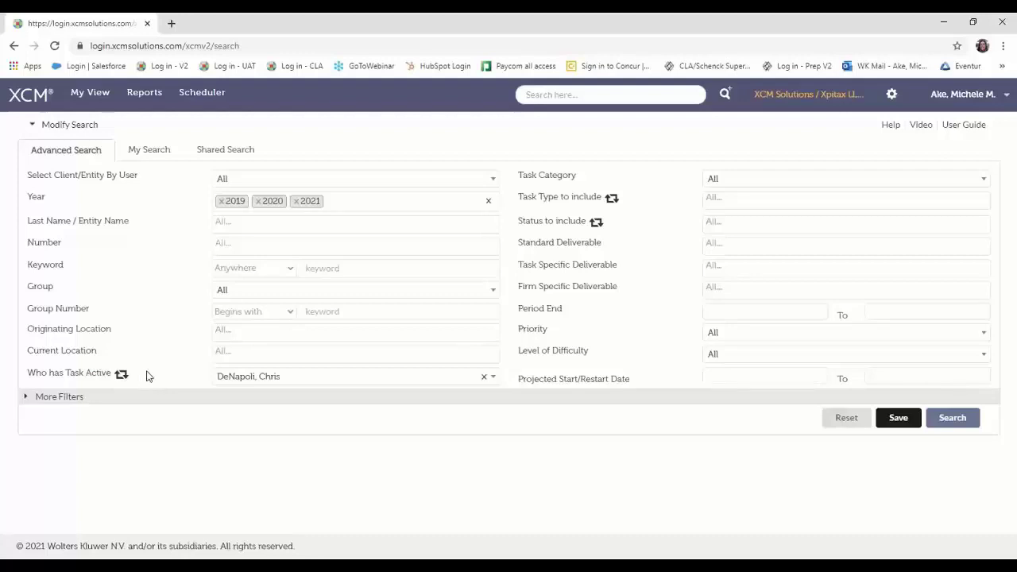
# - Expand the additional search filters and toggle Show Open Points on and back off
pyautogui.click(32, 402)
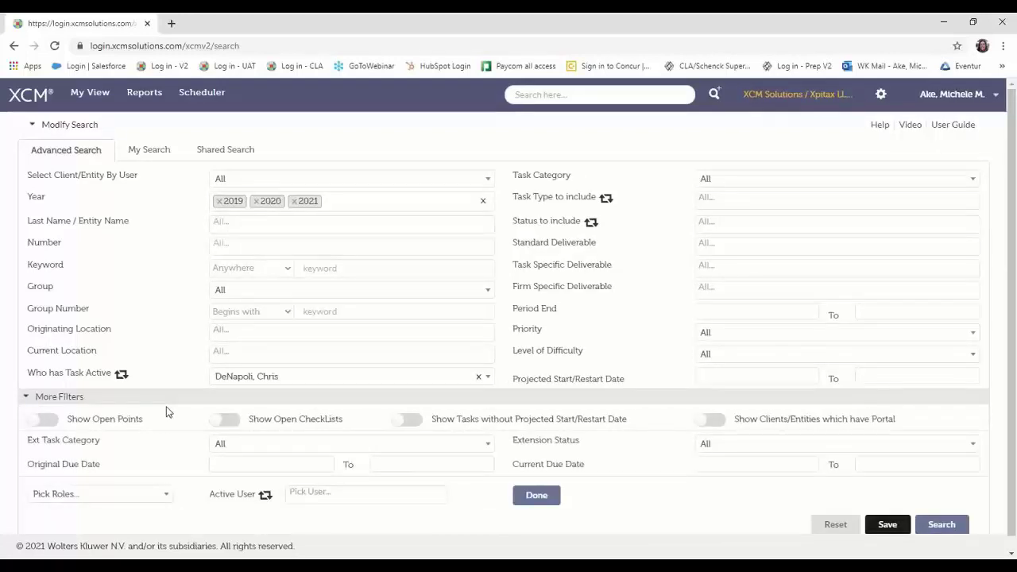
pyautogui.click(43, 422)
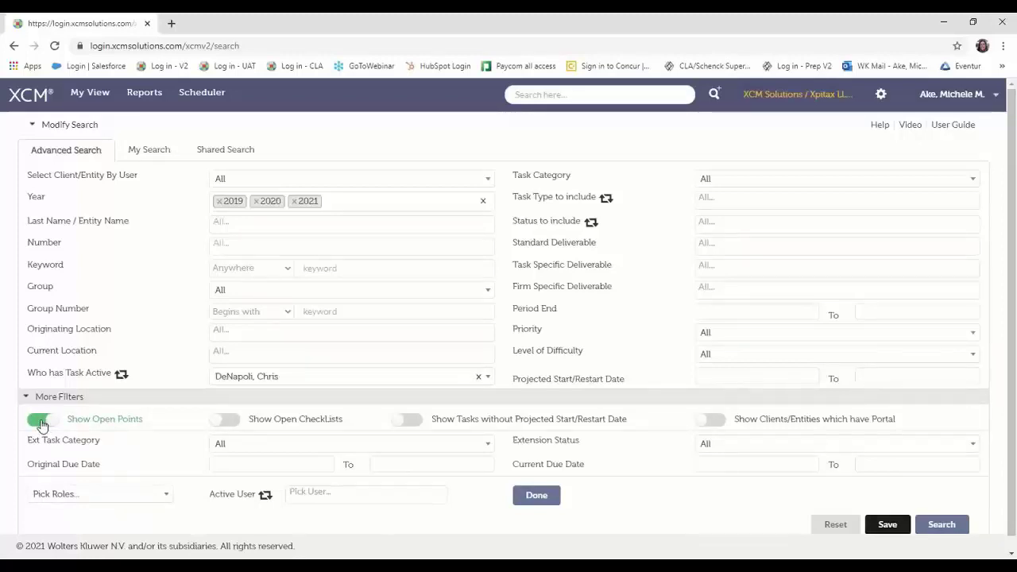
pyautogui.click(42, 425)
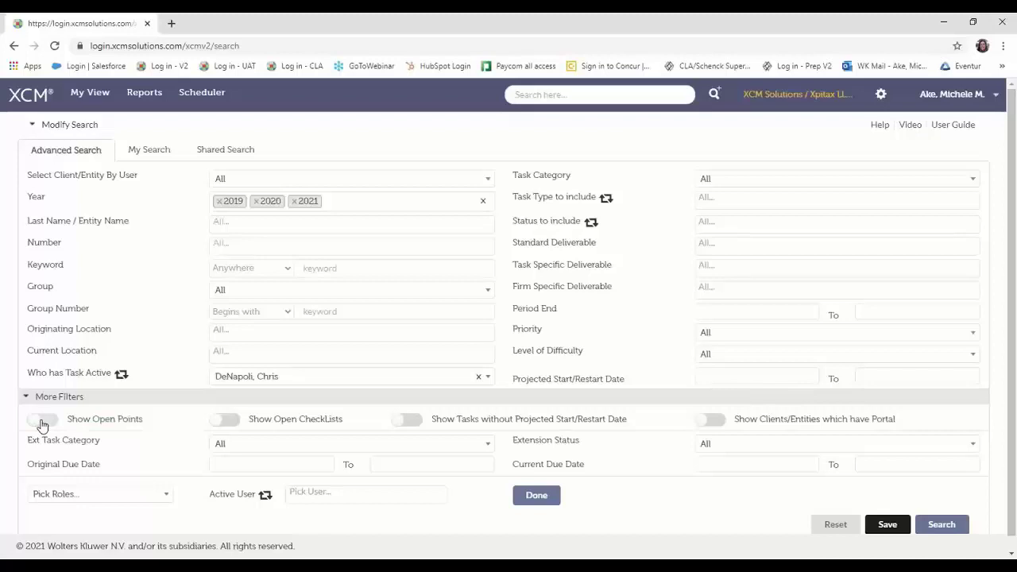
pyautogui.click(43, 423)
pyautogui.click(43, 420)
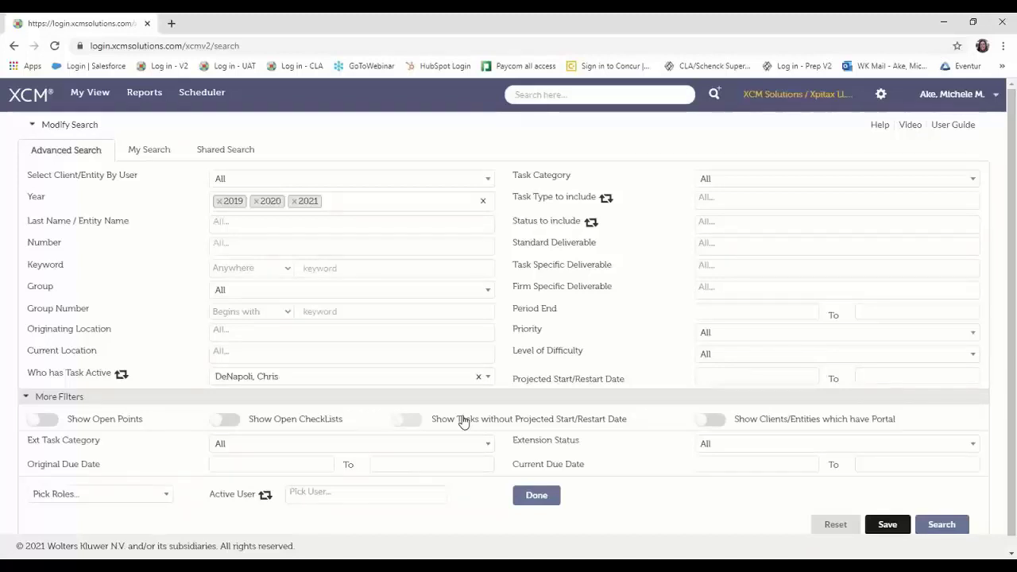
# - Toggle Show Tasks without Projected Start/Restart Date on and off, and set Ext Task Category to Exclude Extensions
pyautogui.click(412, 424)
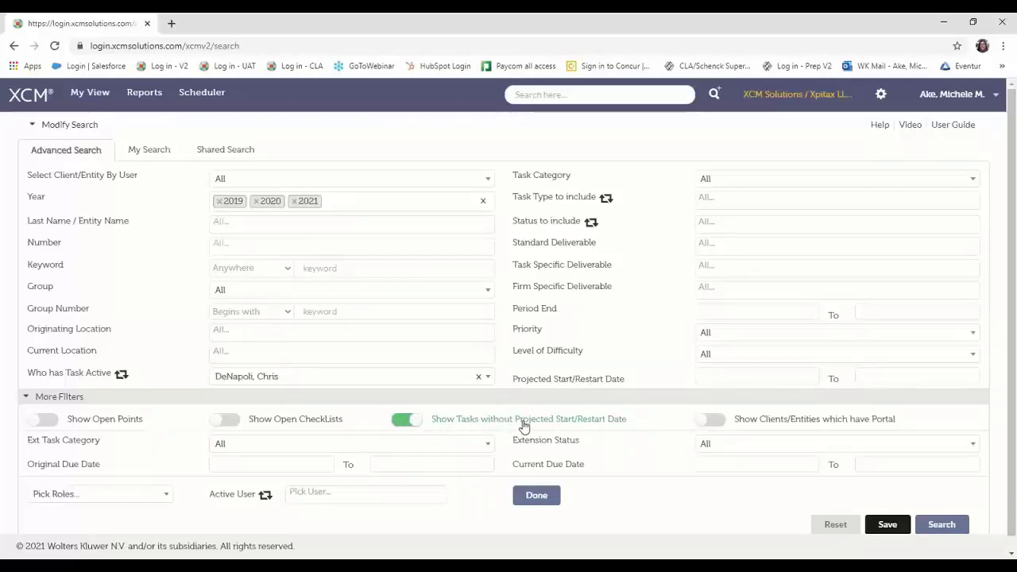
pyautogui.click(402, 423)
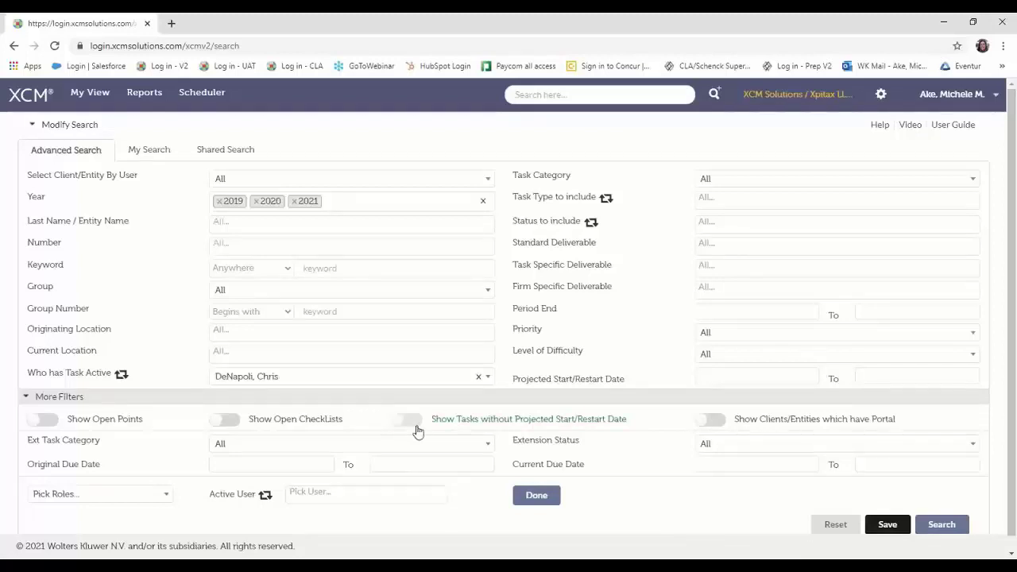
pyautogui.click(244, 449)
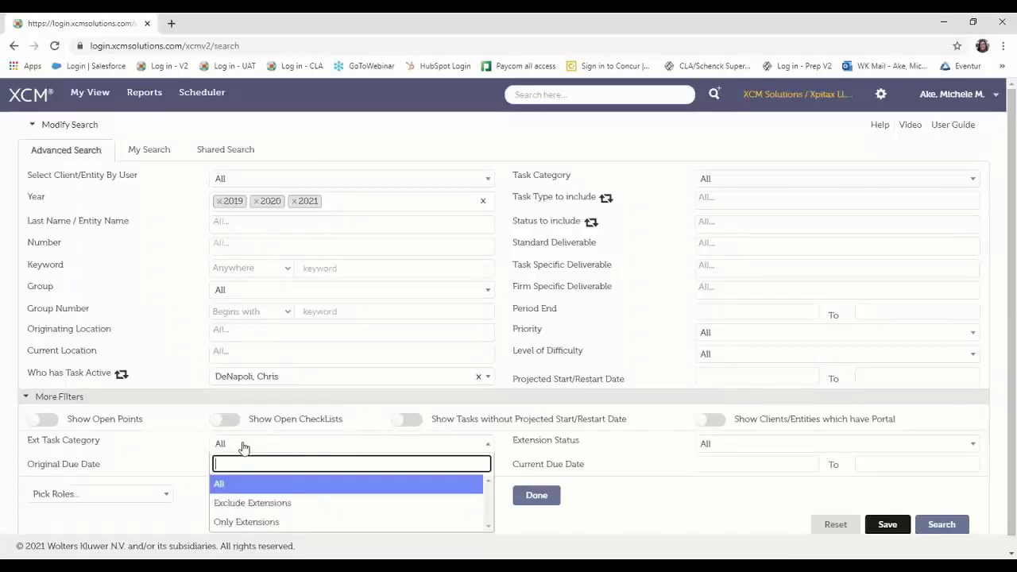
pyautogui.click(267, 505)
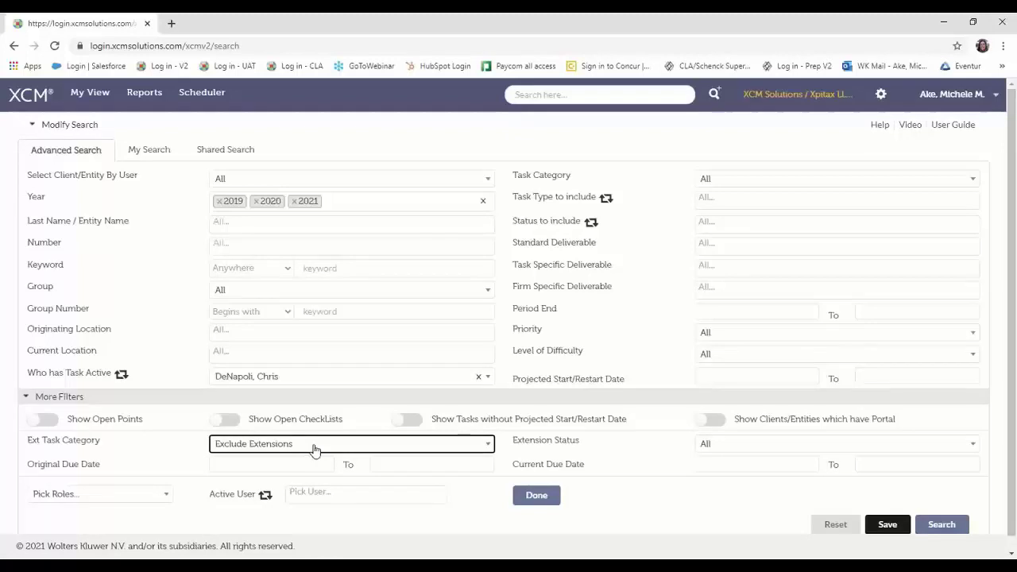
# - Switch Ext Task Category to Only Extensions and back to Exclude Extensions
pyautogui.click(314, 447)
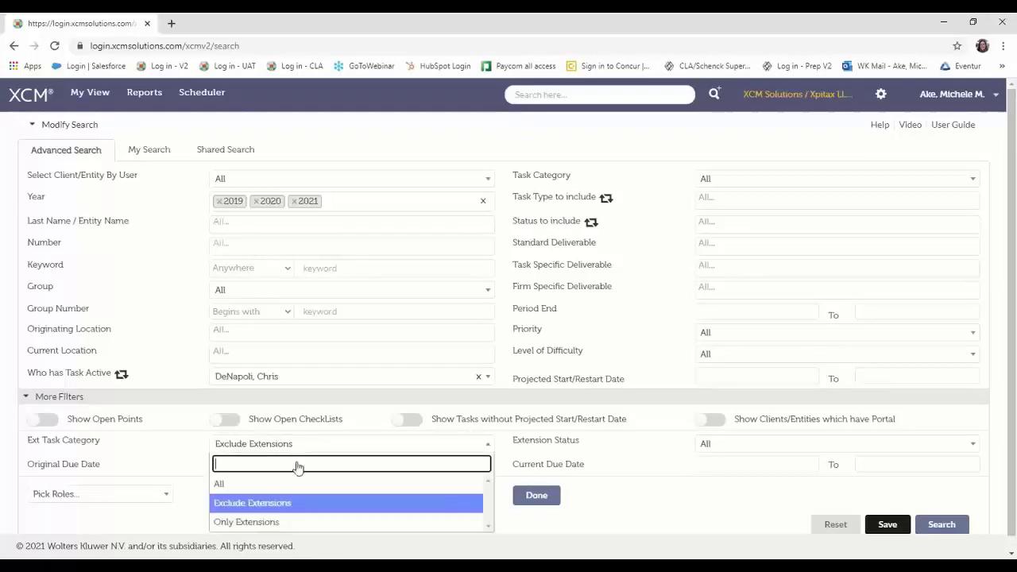
pyautogui.click(252, 522)
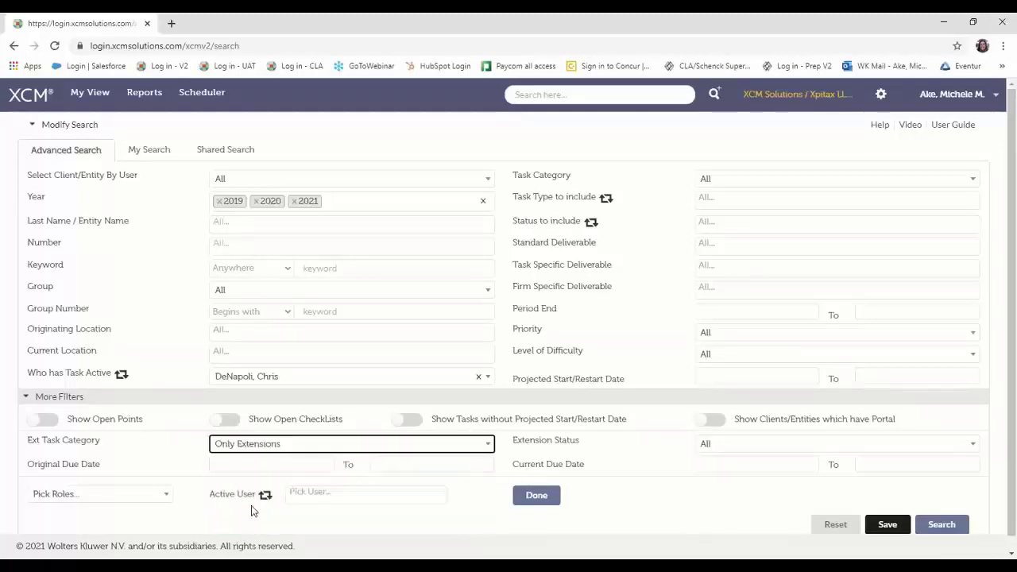
pyautogui.click(291, 447)
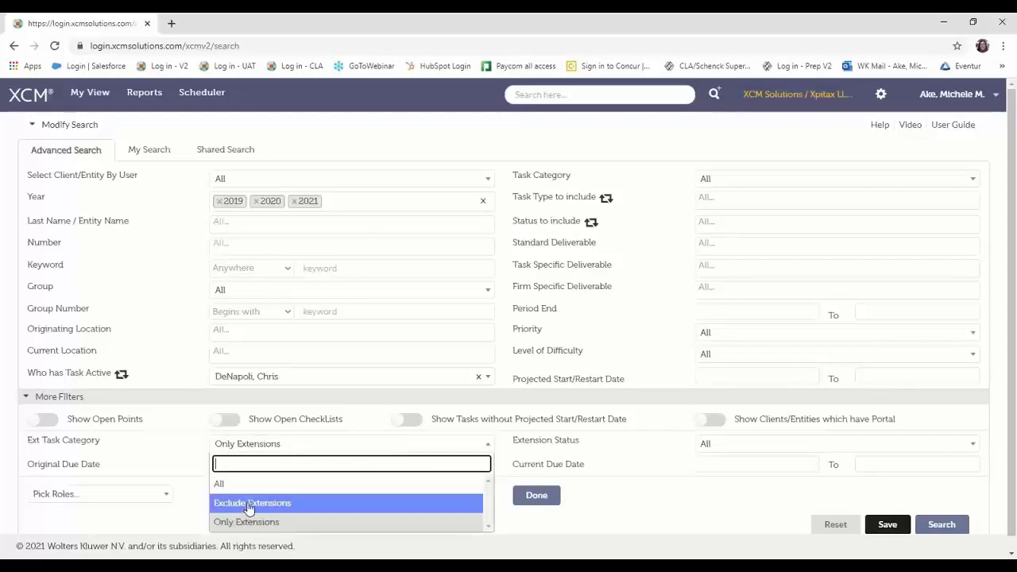
pyautogui.click(248, 507)
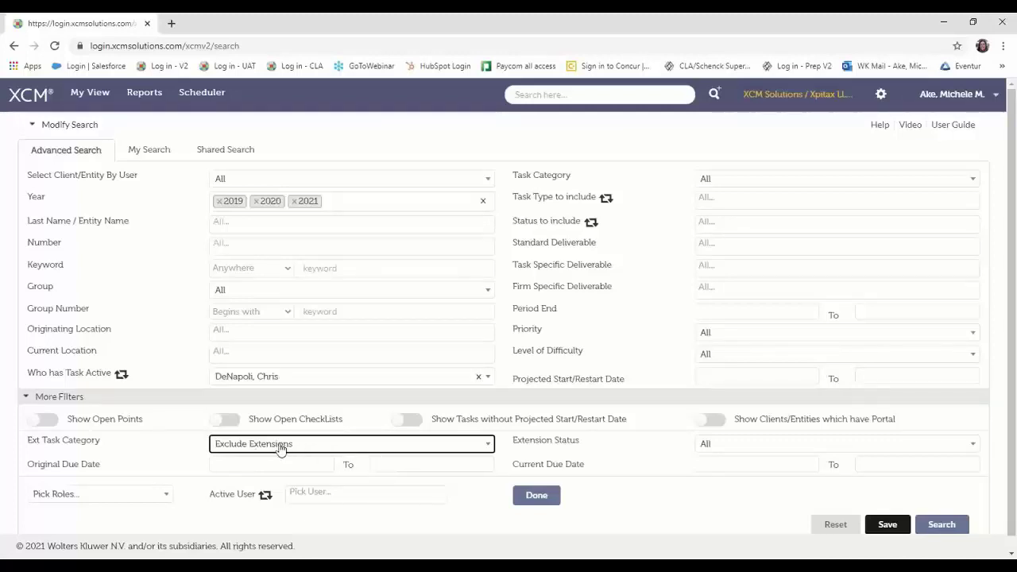
# - Set the Original Due Date range start to 03/15/2021 and browse the months for its end date without choosing one
pyautogui.click(244, 467)
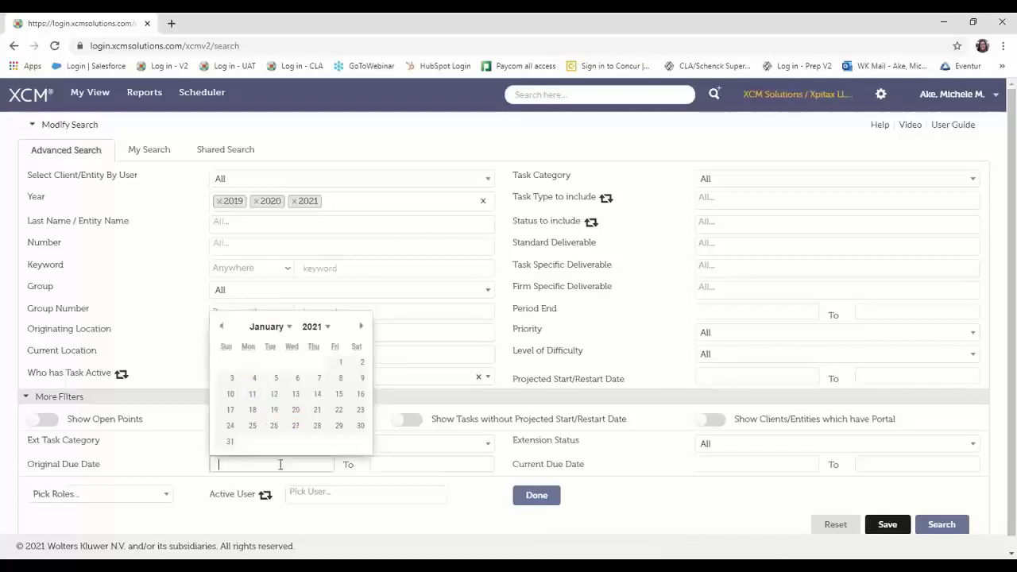
pyautogui.click(282, 327)
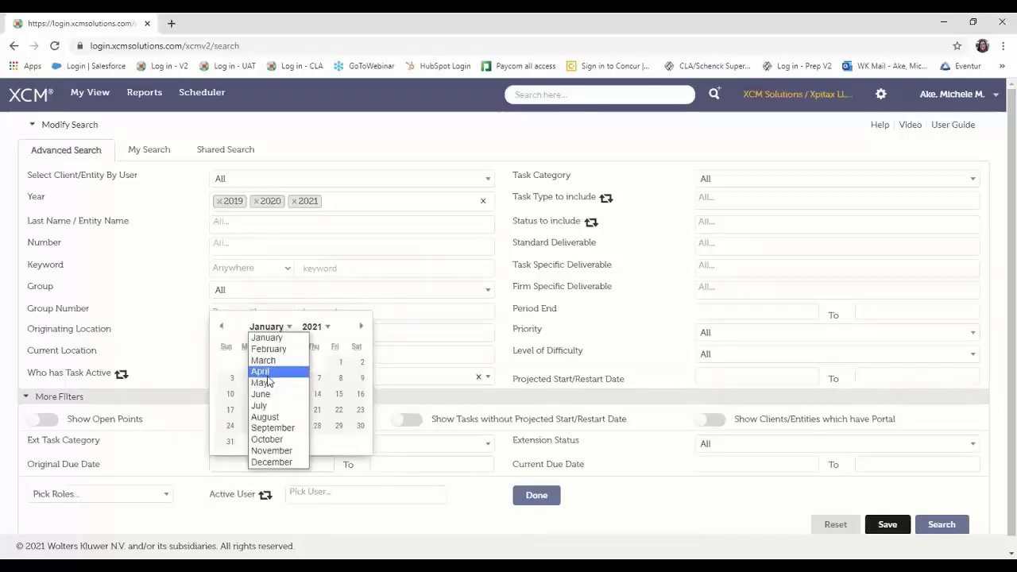
pyautogui.click(265, 371)
pyautogui.click(283, 327)
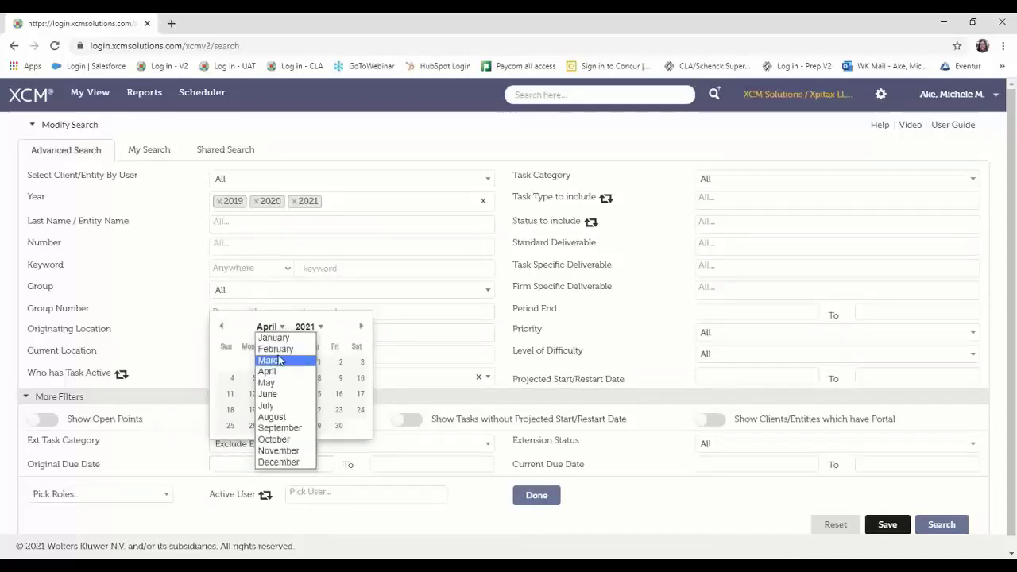
pyautogui.click(279, 361)
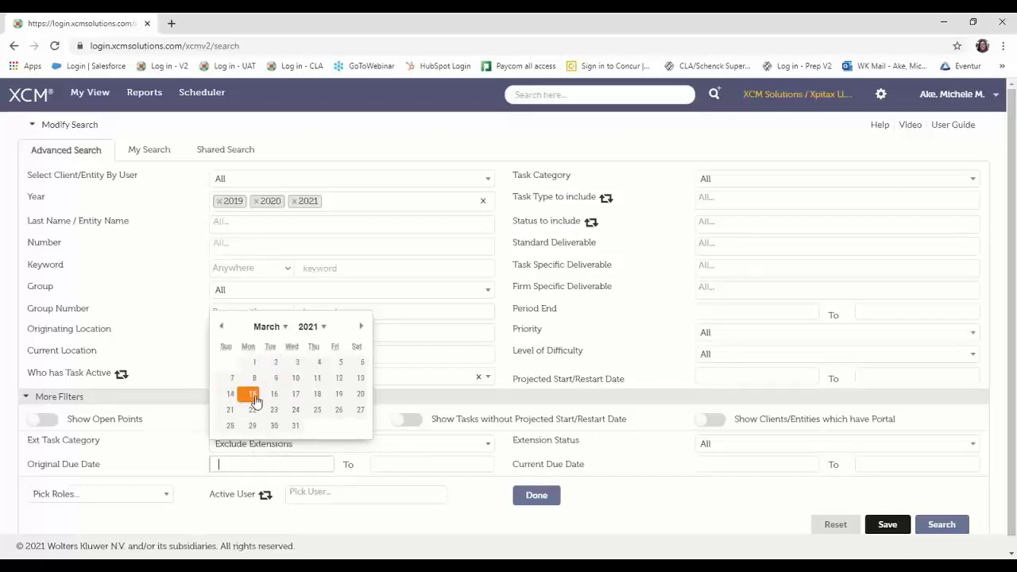
pyautogui.click(253, 395)
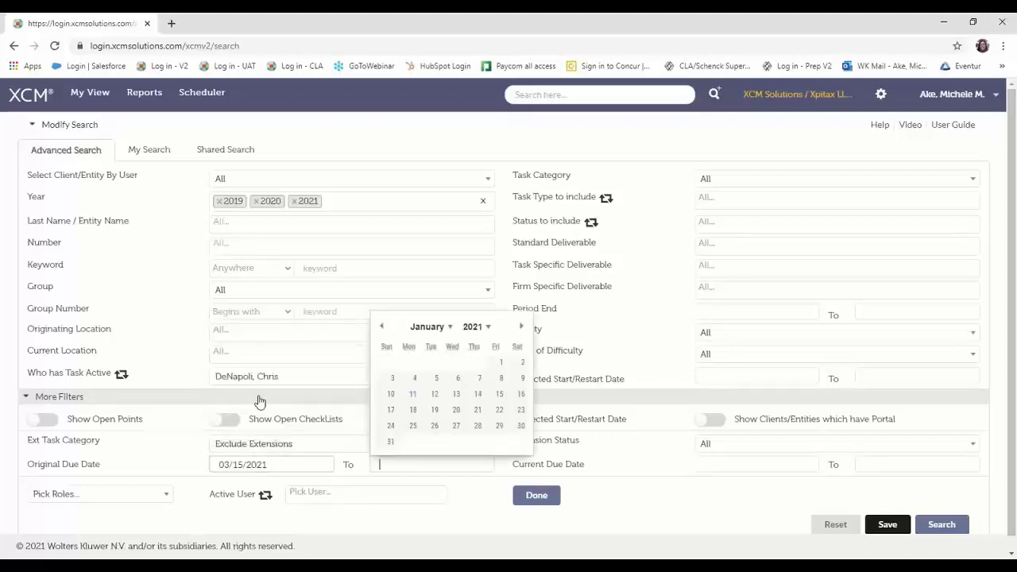
pyautogui.click(453, 328)
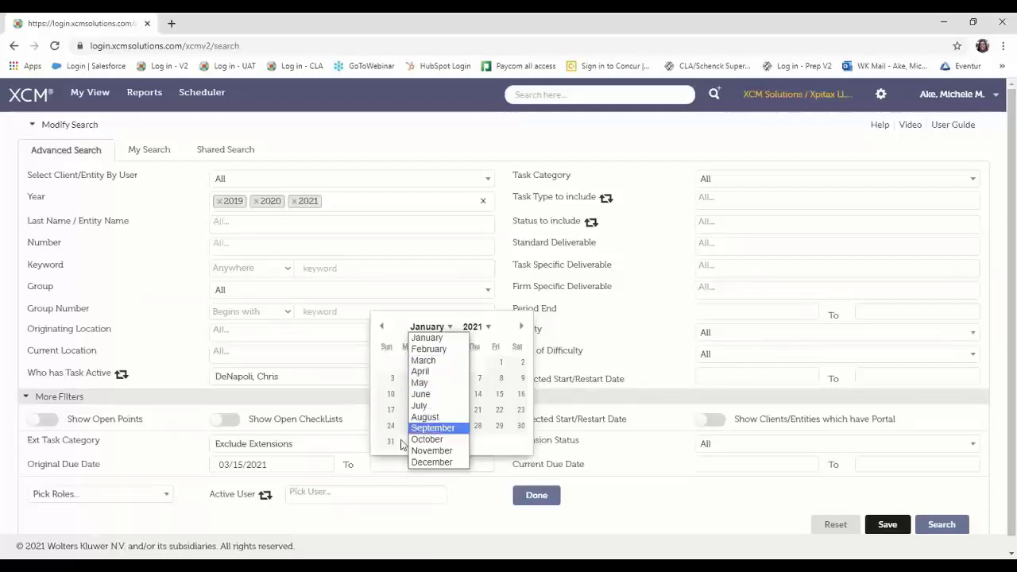
pyautogui.click(398, 476)
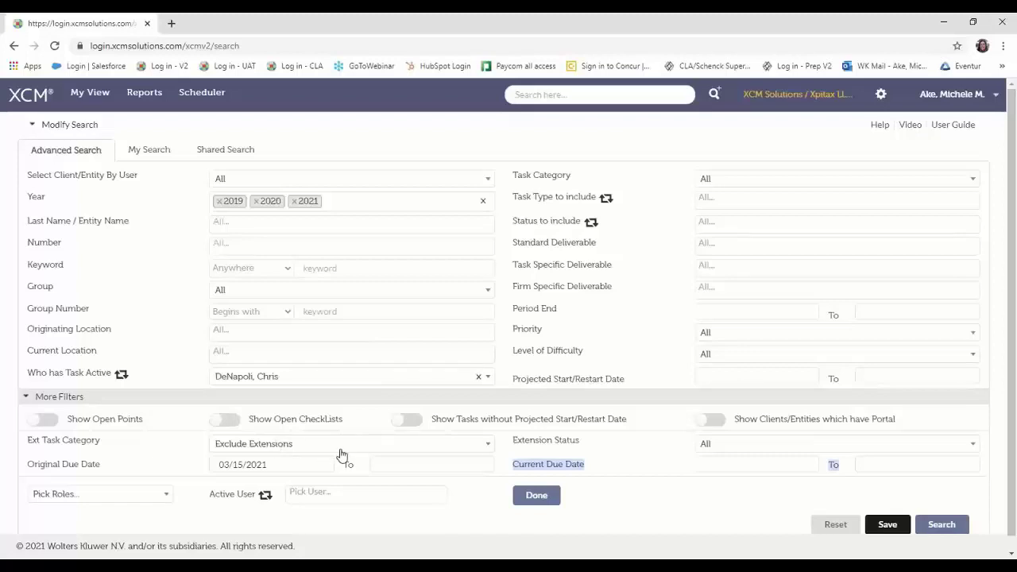
# - Reset all search filters and look over the Extension Status options, leaving the filter at All
pyautogui.click(835, 525)
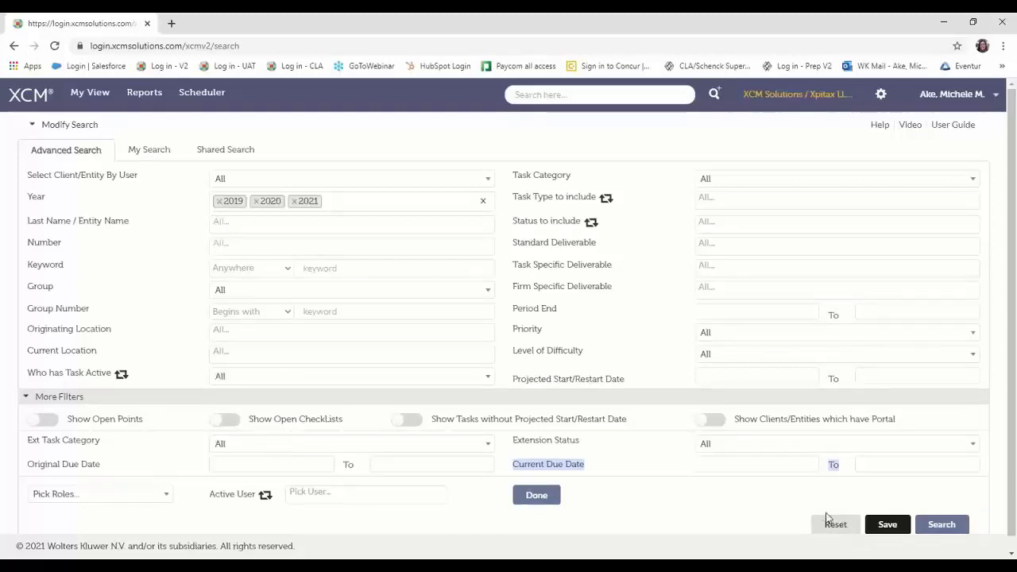
pyautogui.click(726, 450)
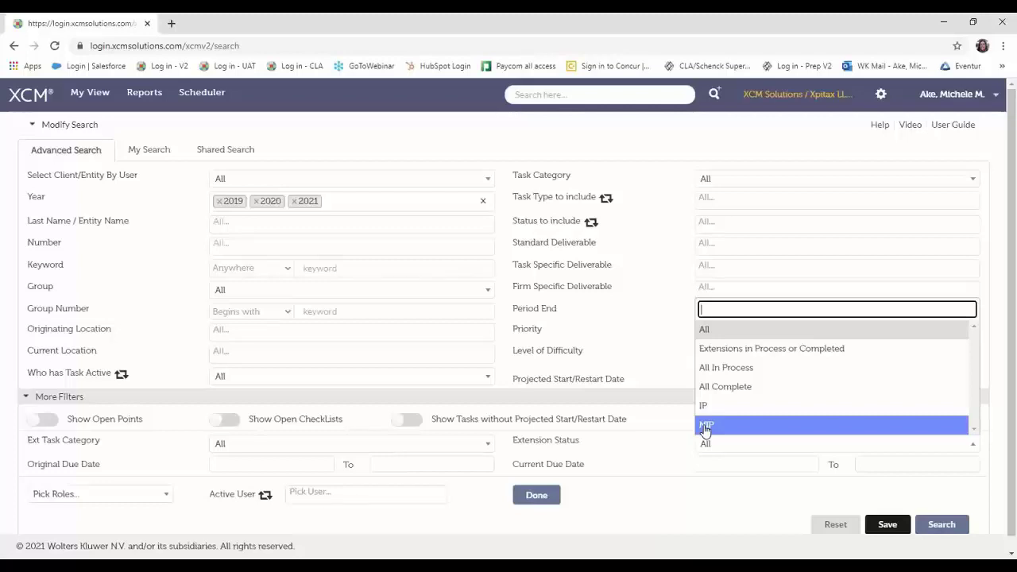
pyautogui.click(635, 462)
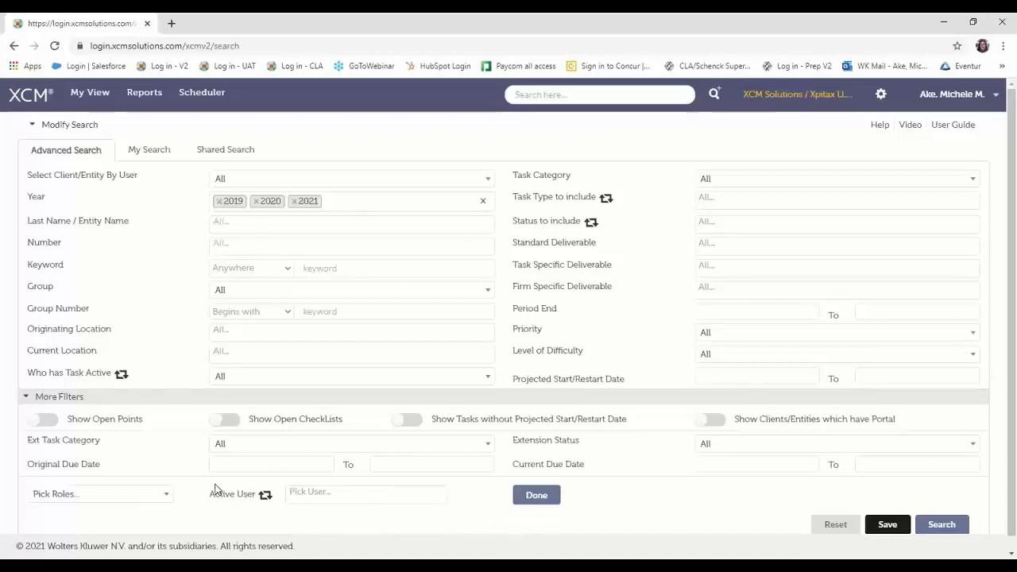
# - Add a role filter for Responsible Person with a chosen active user
pyautogui.click(167, 495)
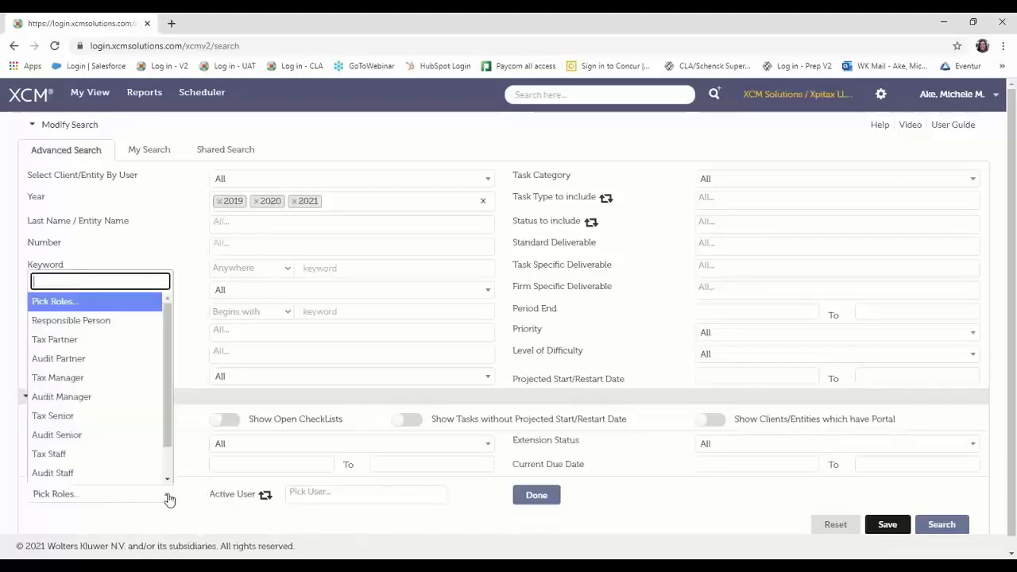
pyautogui.click(87, 320)
pyautogui.click(337, 498)
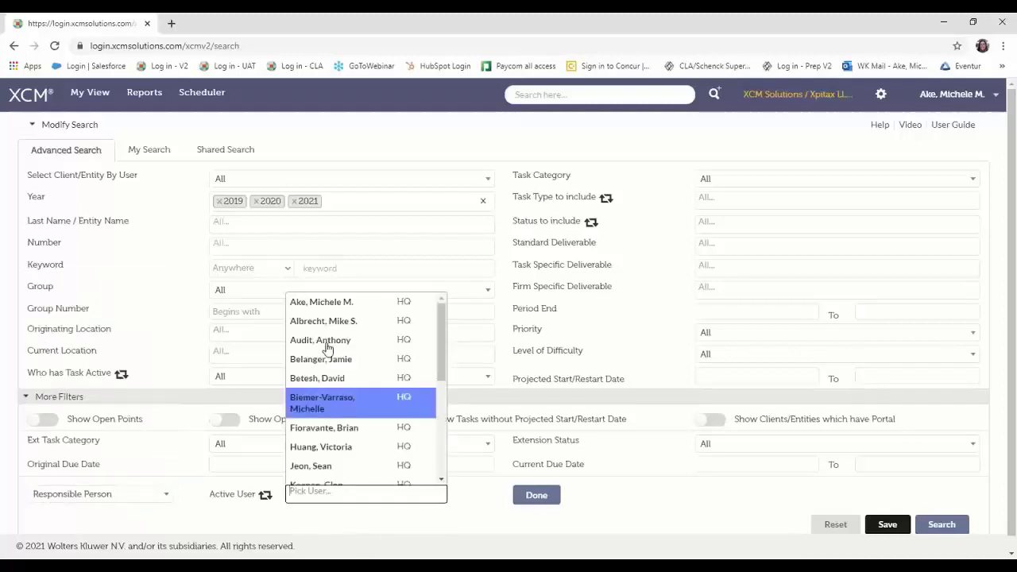
pyautogui.click(342, 304)
pyautogui.click(540, 498)
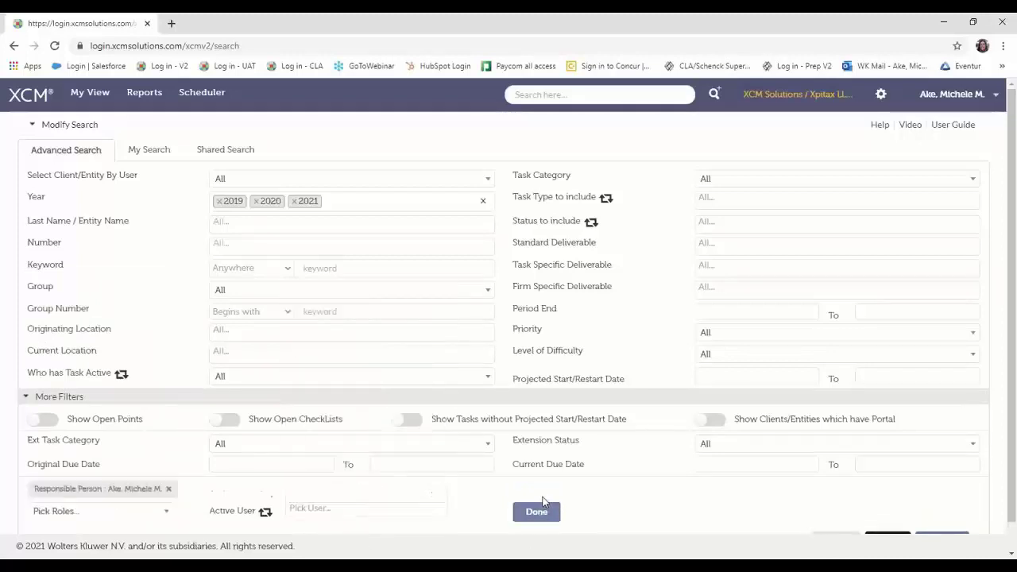
# - Clear all years from the Year filter so the role search covers every year
pyautogui.click(336, 200)
pyautogui.click(220, 222)
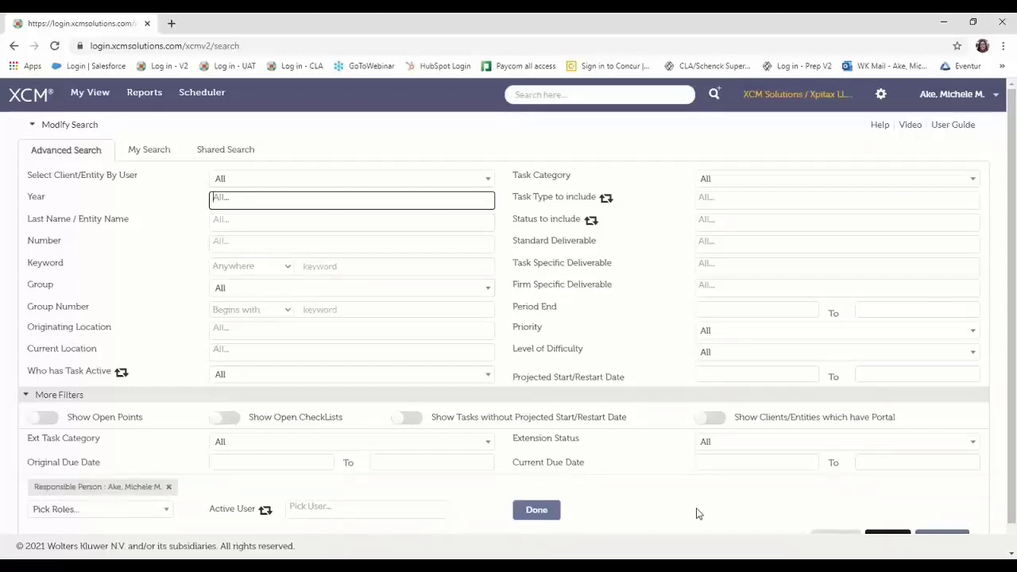
pyautogui.scroll(-1, 95, 485)
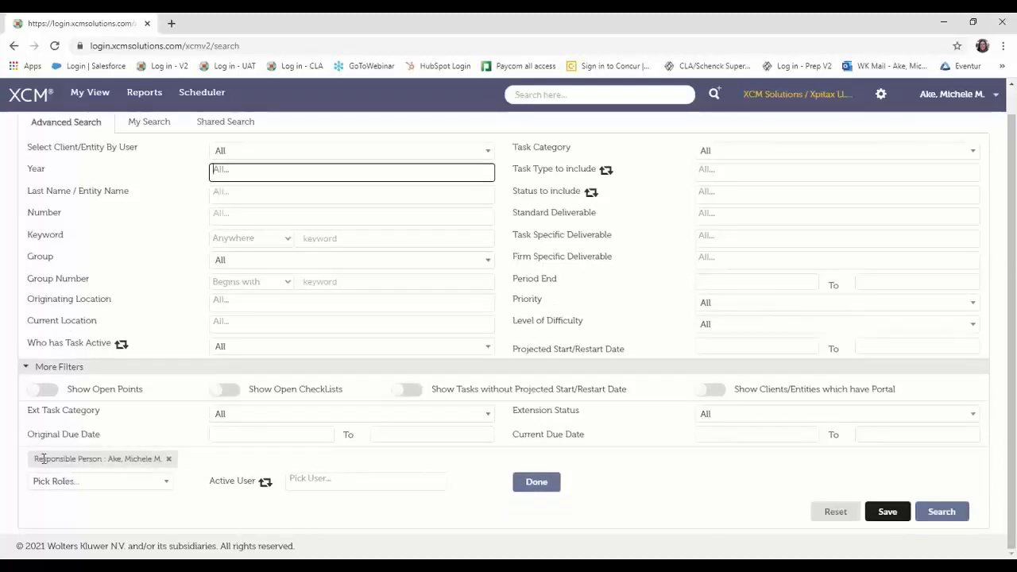
# - Add a second role filter for Tax Partner with a different active user
pyautogui.click(164, 484)
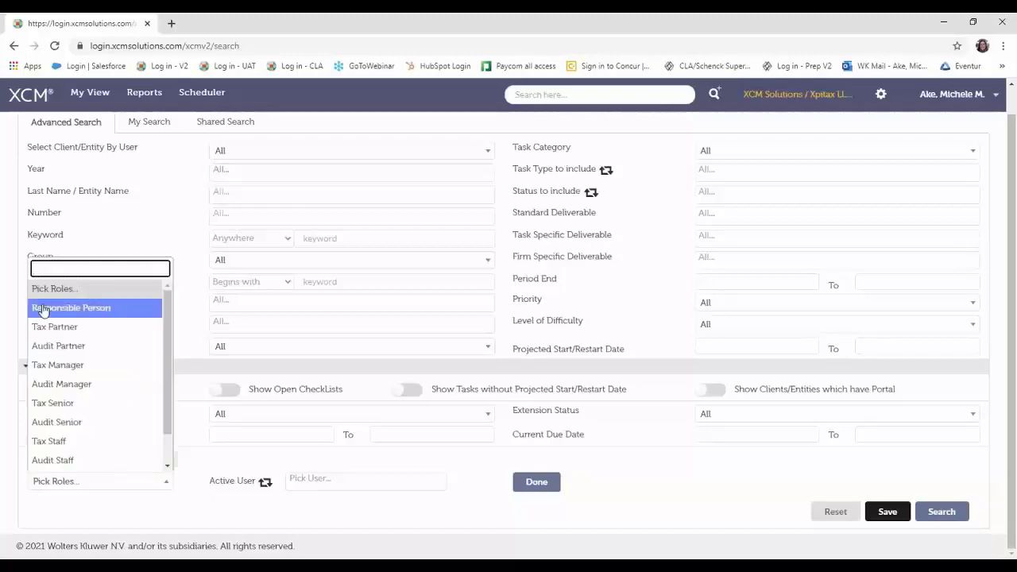
pyautogui.click(53, 328)
pyautogui.click(303, 485)
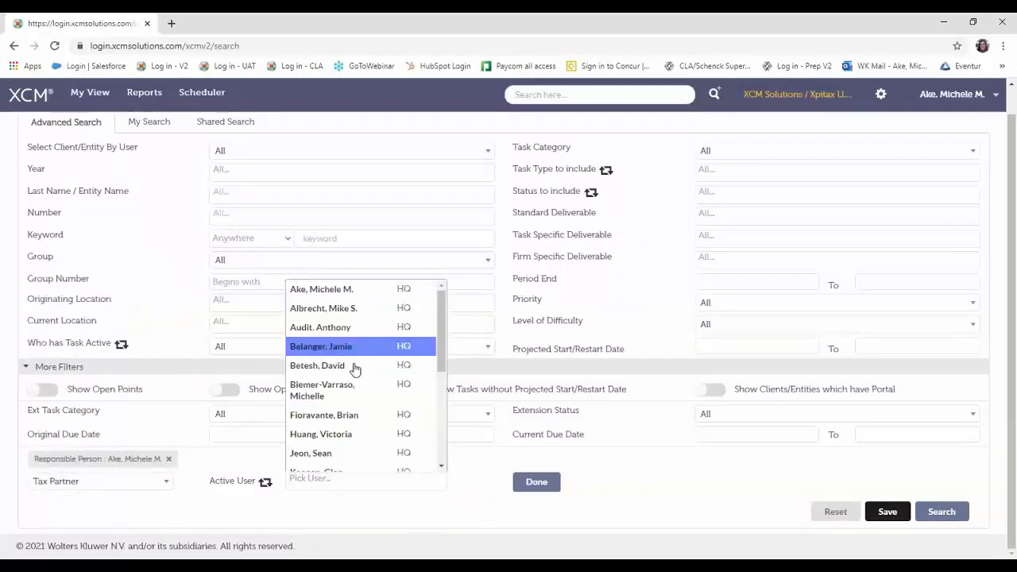
pyautogui.press('Return')
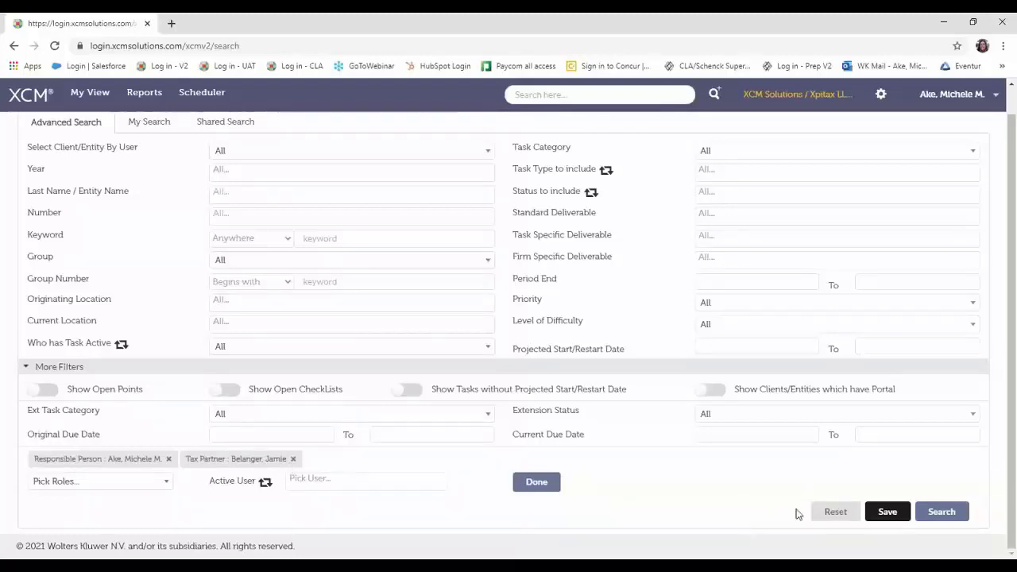
# - Review the name, description and level options for saving the search, cancel without saving, and view the personal saved searches
pyautogui.click(901, 518)
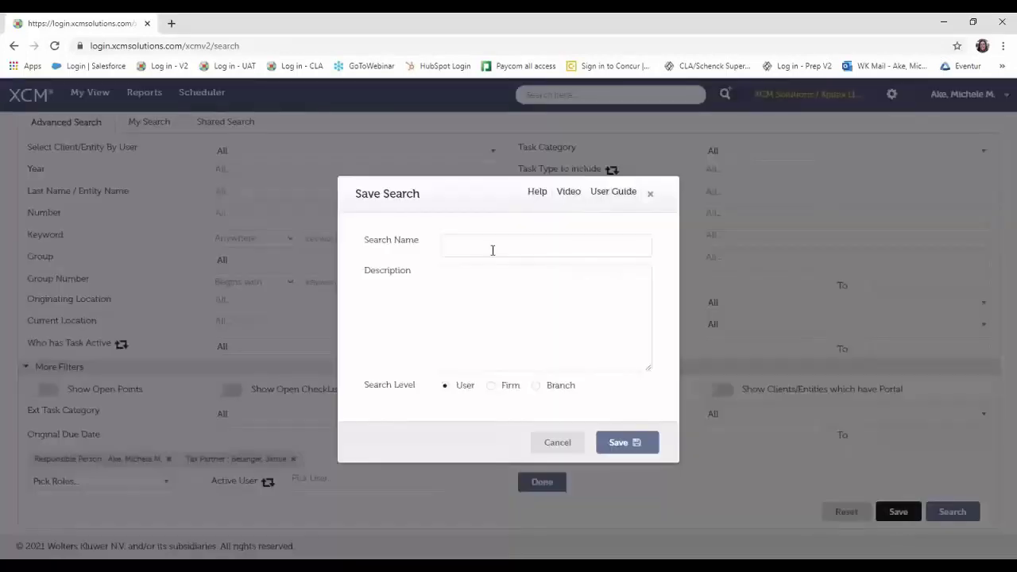
pyautogui.click(489, 247)
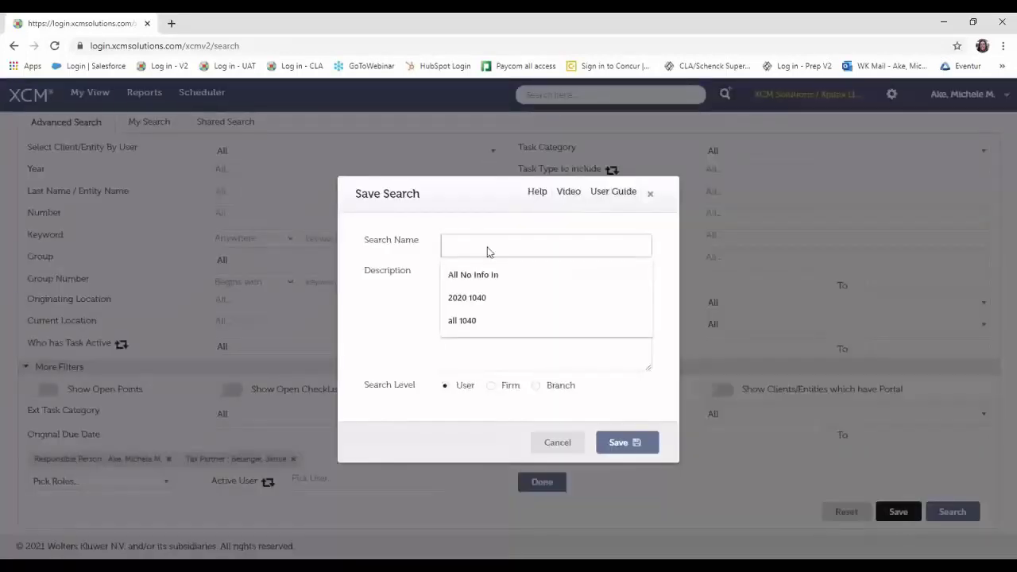
pyautogui.click(446, 281)
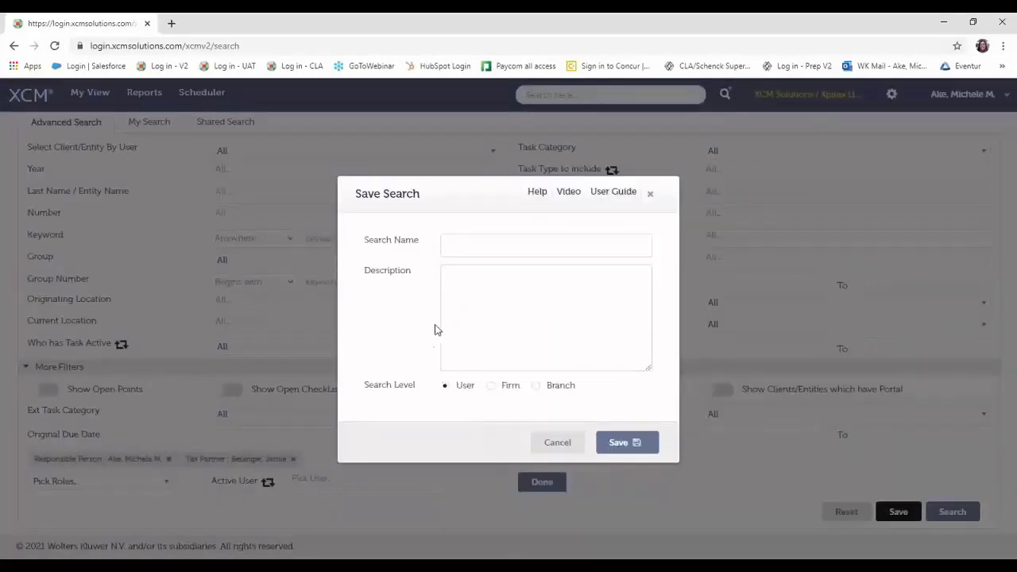
pyautogui.click(445, 386)
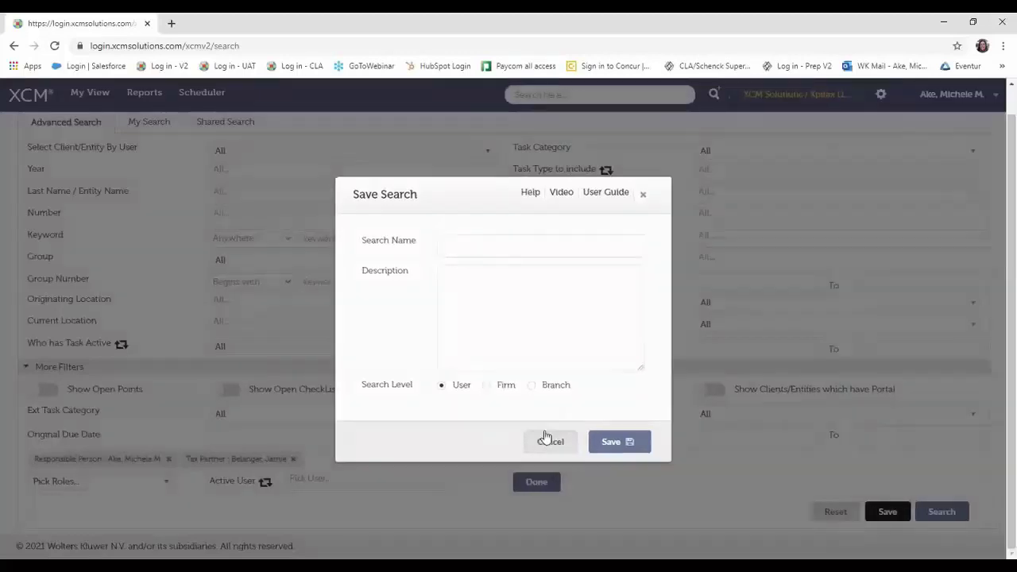
pyautogui.click(551, 442)
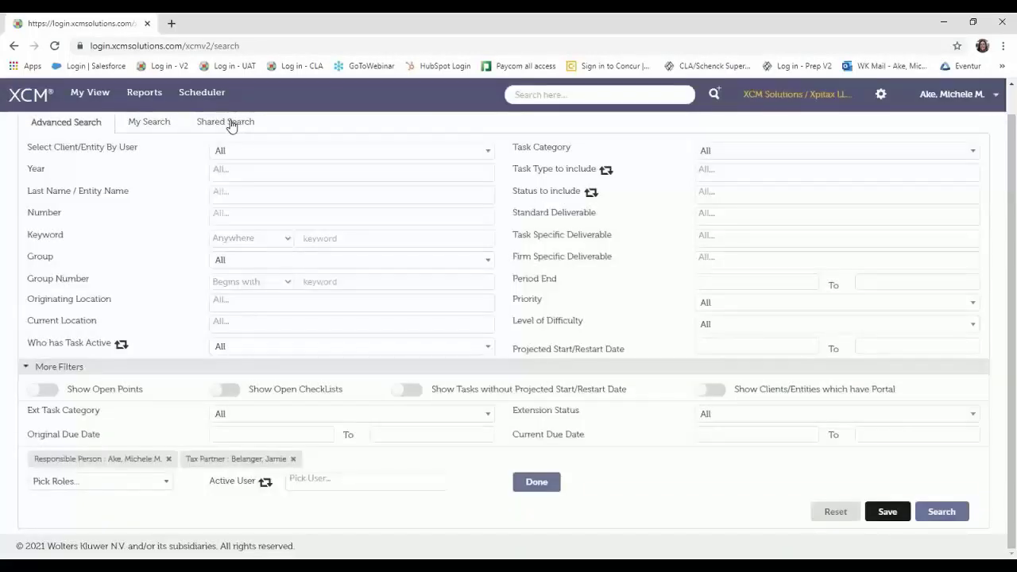
pyautogui.click(154, 125)
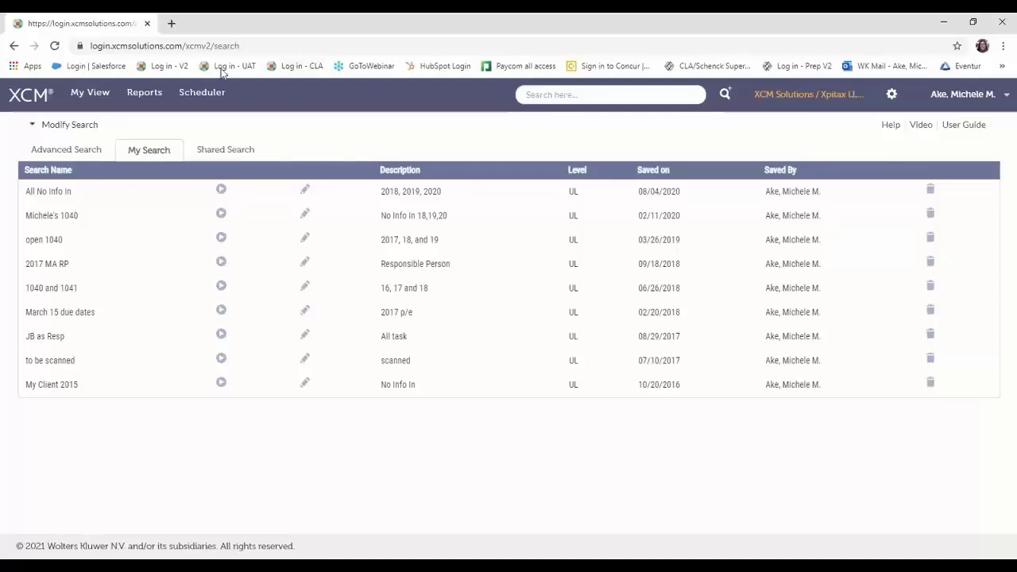
# - Return to the assigned tasks, view the extension details of the Ake Daycare 1041 task, and close them
pyautogui.click(90, 94)
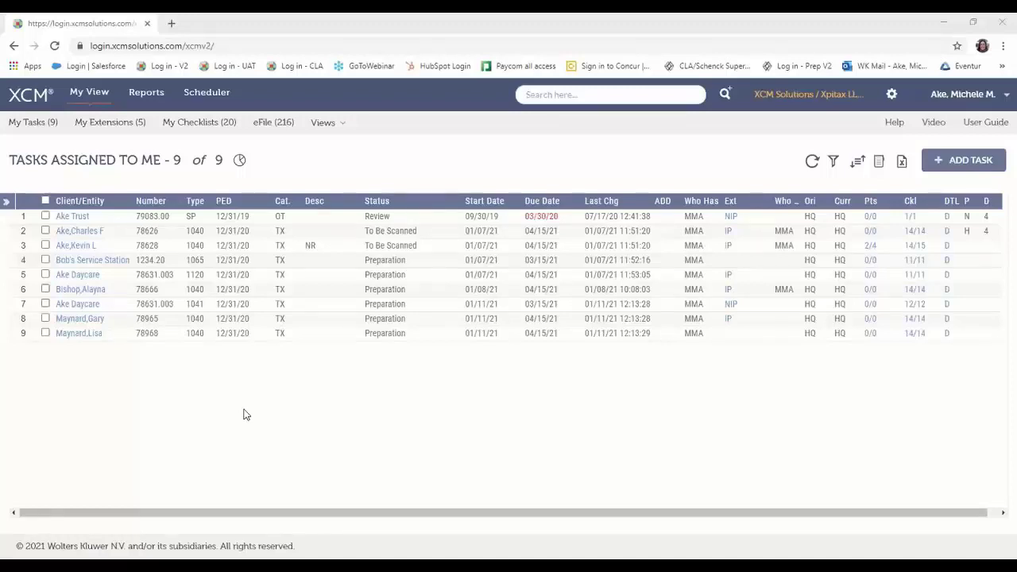
pyautogui.click(730, 304)
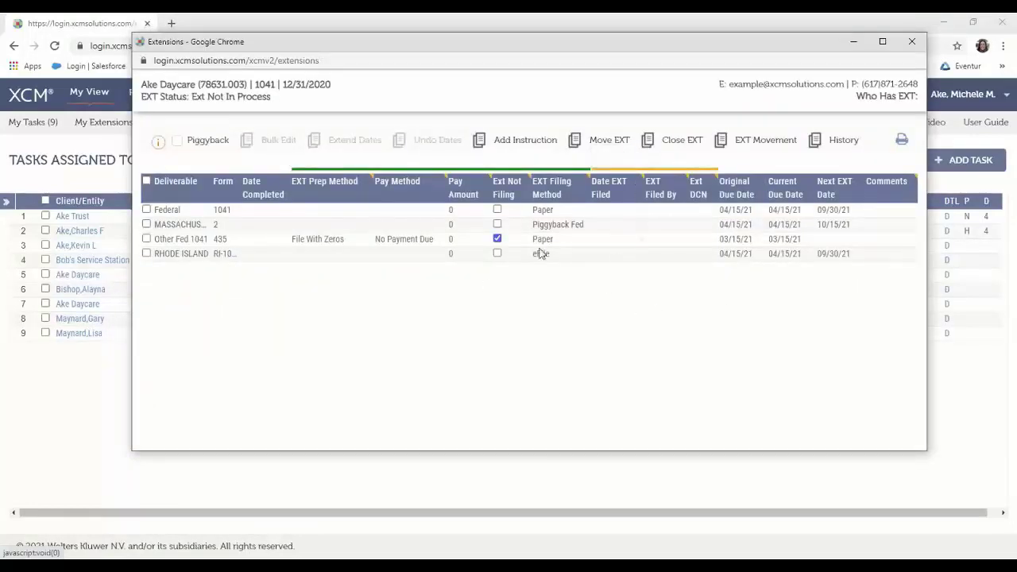
pyautogui.click(912, 44)
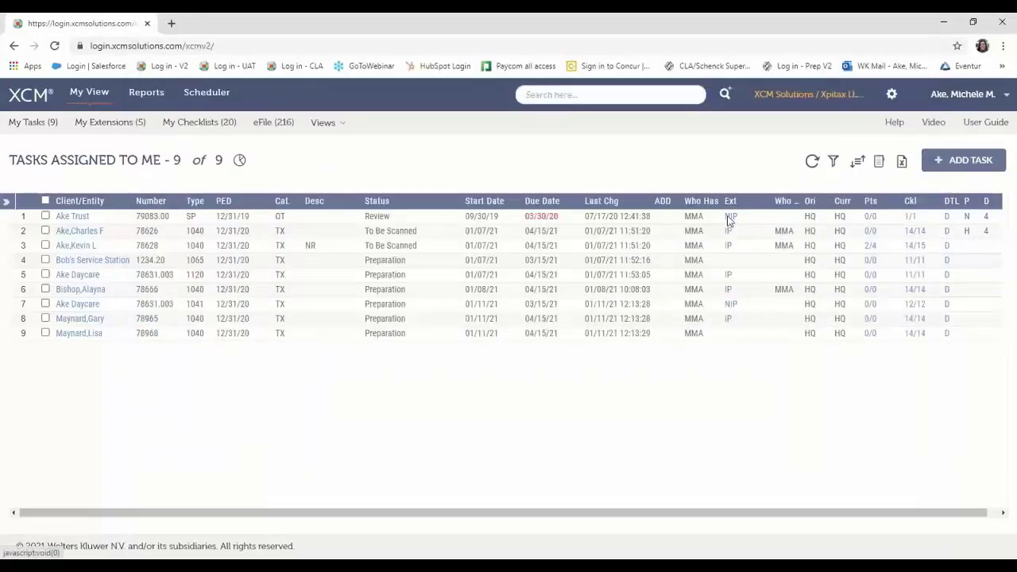
# - Open the extension details of the Ake Trust task and undo the last extension for all its deliverables
pyautogui.click(730, 219)
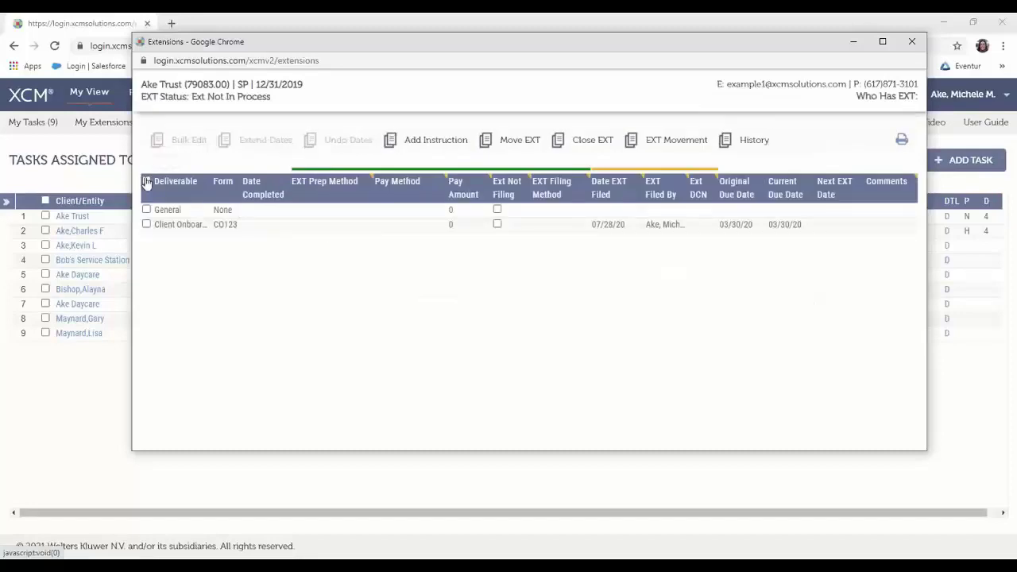
pyautogui.click(146, 181)
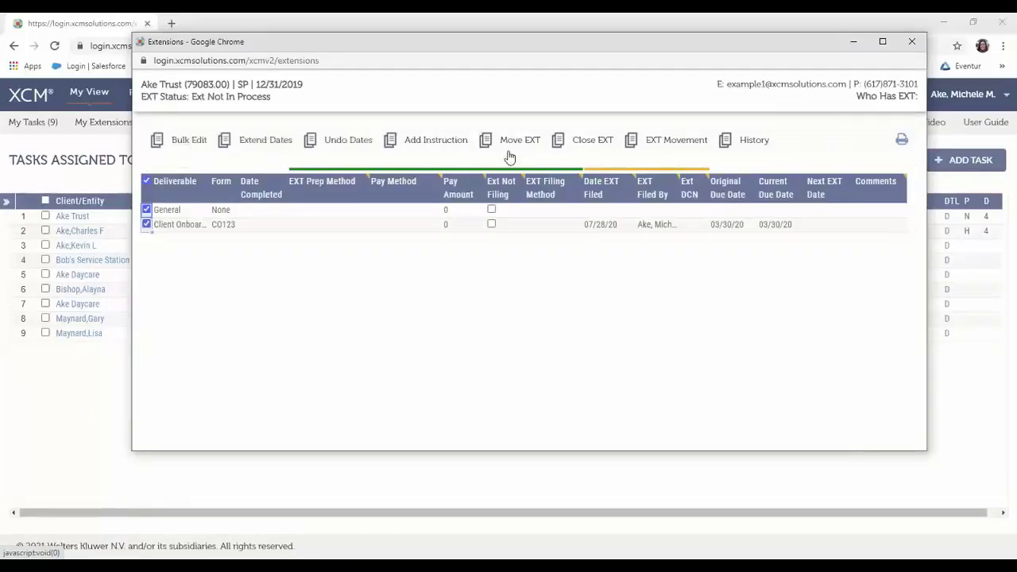
pyautogui.click(360, 141)
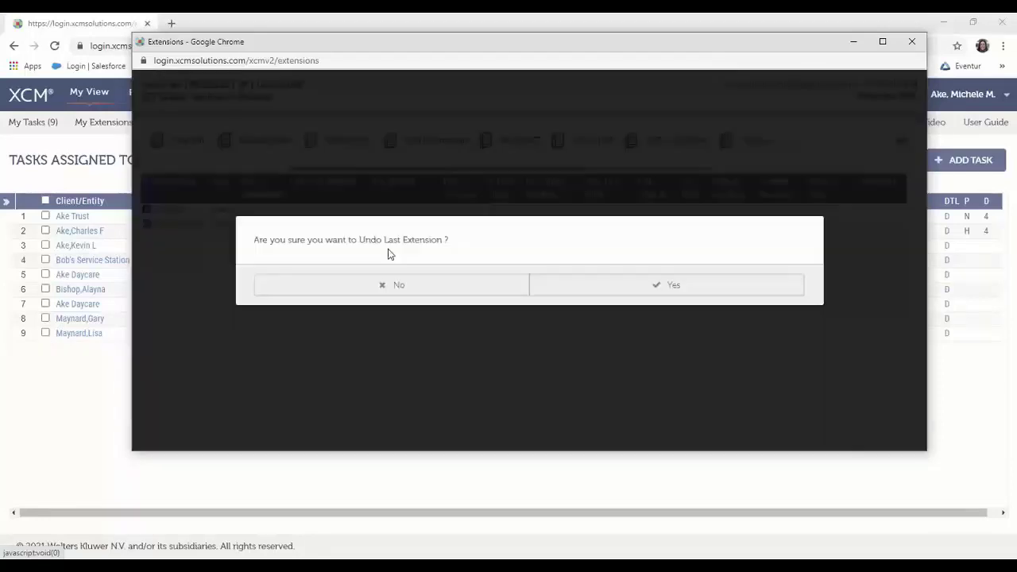
pyautogui.click(655, 285)
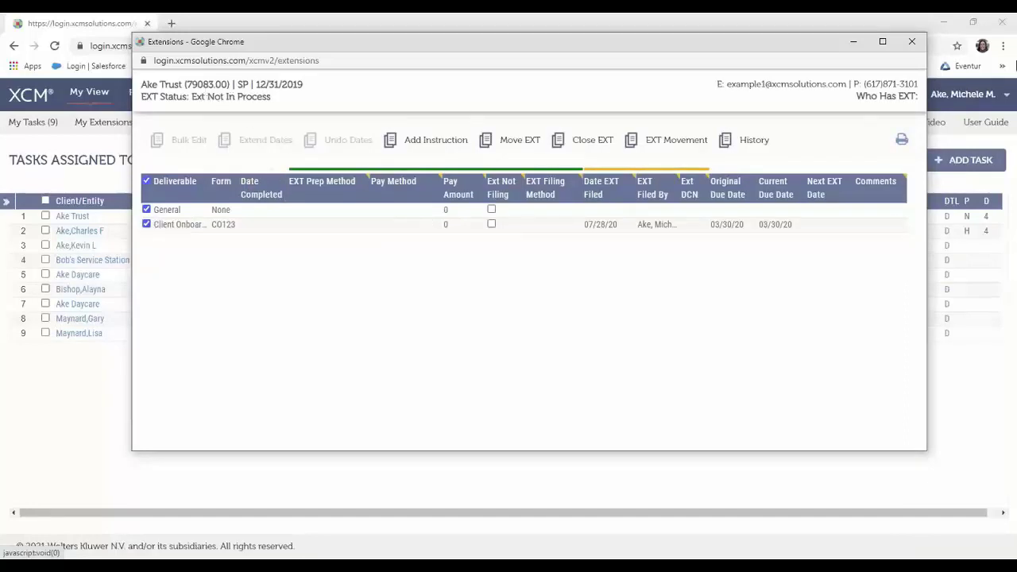
pyautogui.click(238, 100)
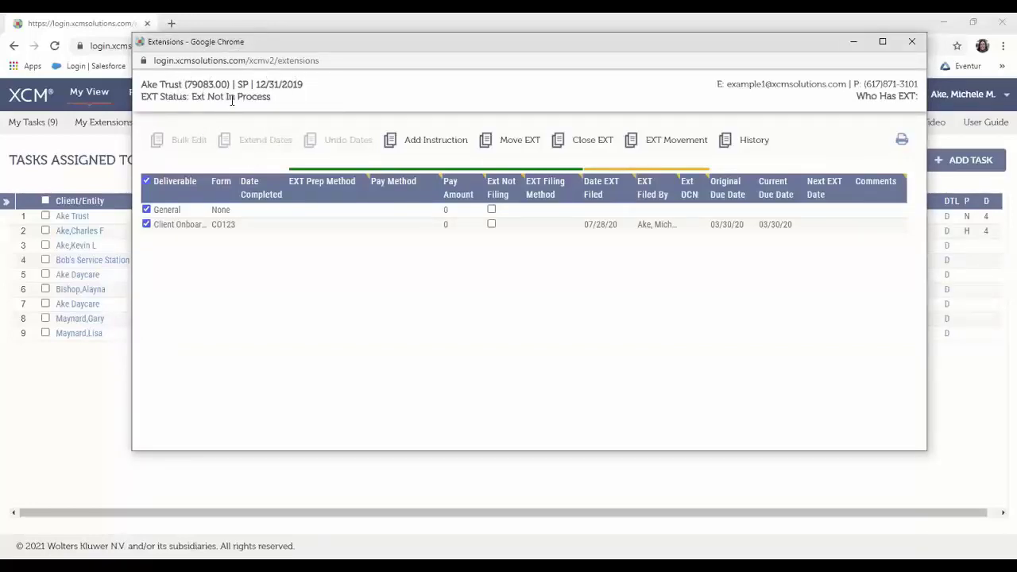
# - Try to move the Ake Trust extension to EXT Prepare with the signed-in user assigned, and close the extension details
pyautogui.click(513, 142)
pyautogui.click(521, 238)
pyautogui.click(517, 257)
pyautogui.click(526, 273)
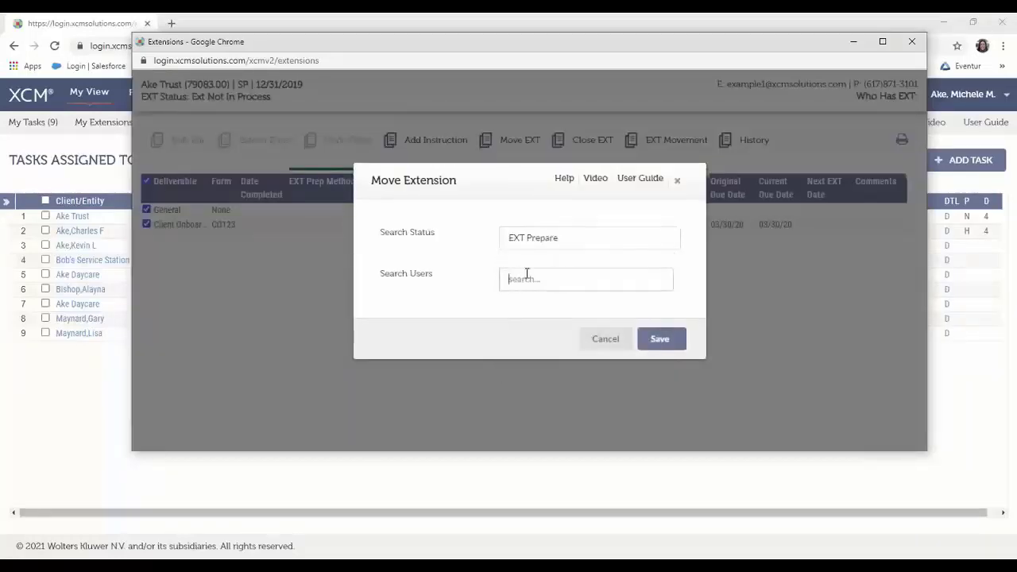
pyautogui.click(519, 302)
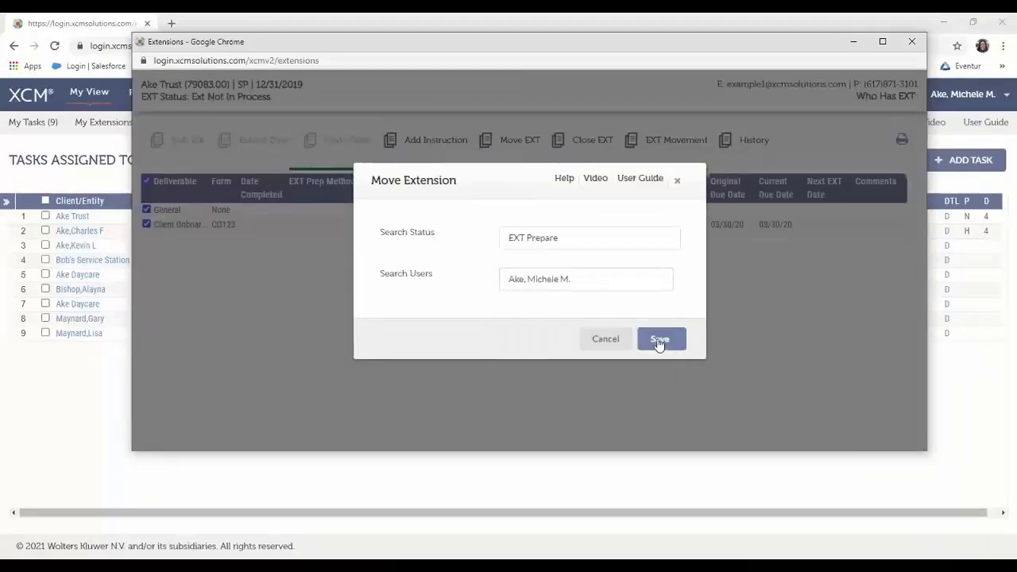
pyautogui.click(614, 333)
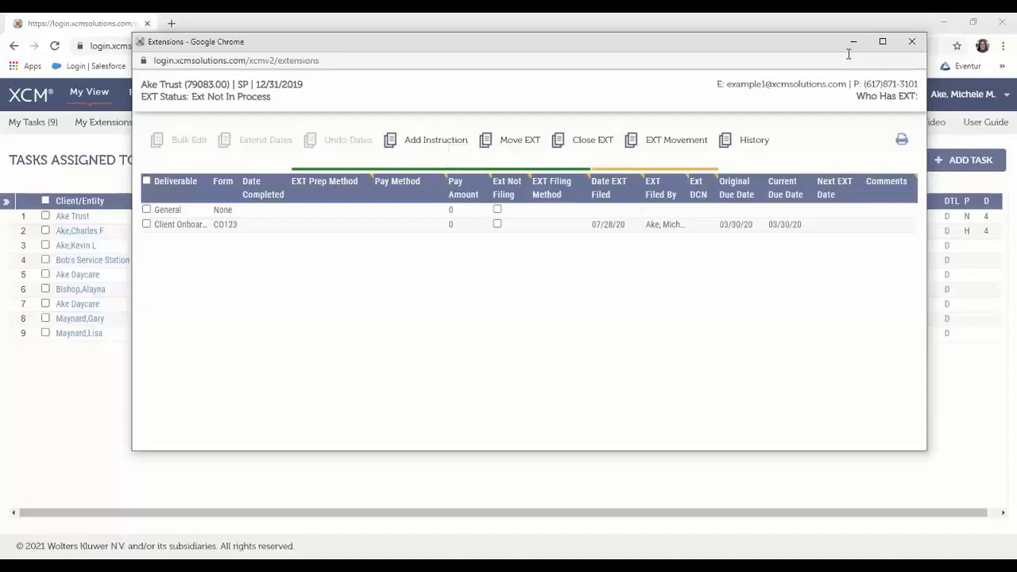
pyautogui.click(914, 42)
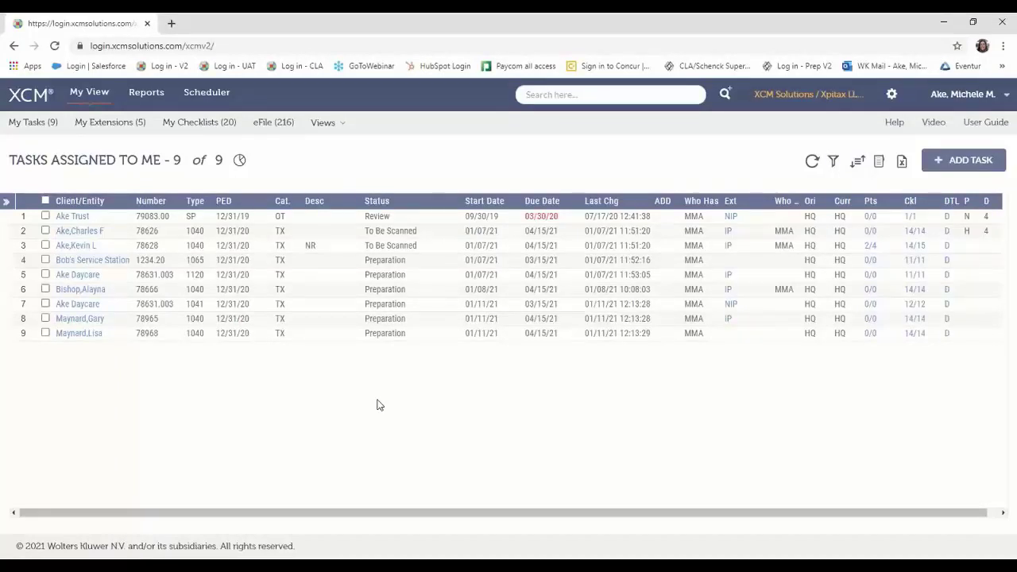
# - Try marking the Alabama and Connecticut deliverables as Ext Not Filing for the 1040 task in row 6, and close its extension details without saving
pyautogui.click(728, 291)
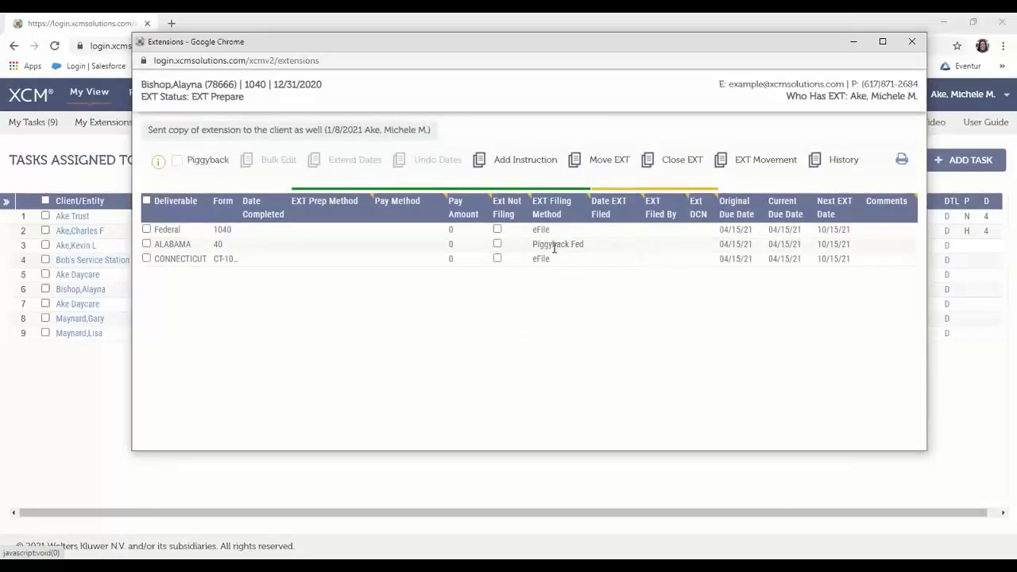
pyautogui.click(498, 259)
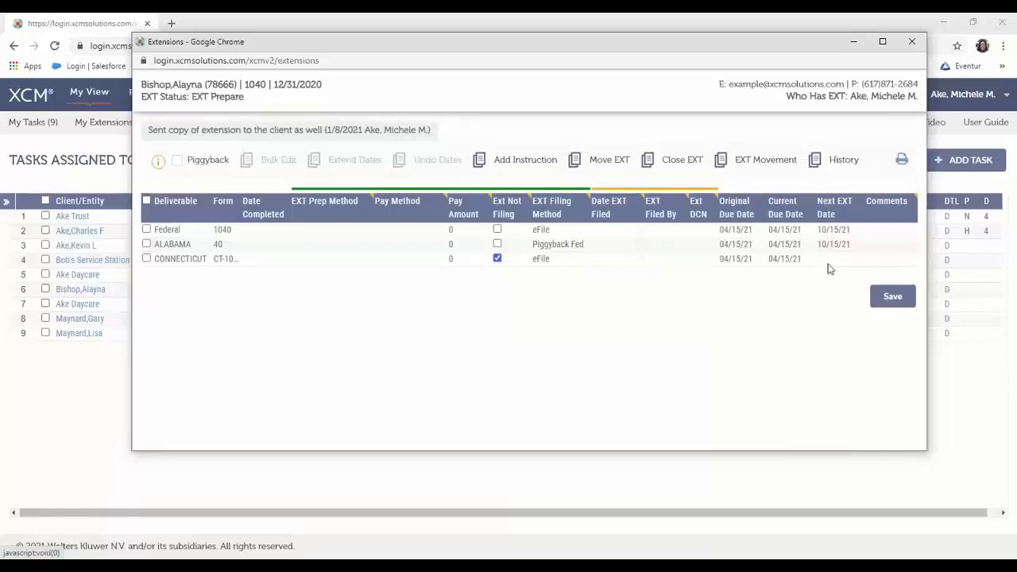
pyautogui.click(498, 260)
pyautogui.moveTo(498, 260)
pyautogui.mouseDown()
pyautogui.moveTo(513, 230)
pyautogui.moveTo(515, 290)
pyautogui.moveTo(496, 246)
pyautogui.moveTo(496, 259)
pyautogui.mouseUp()
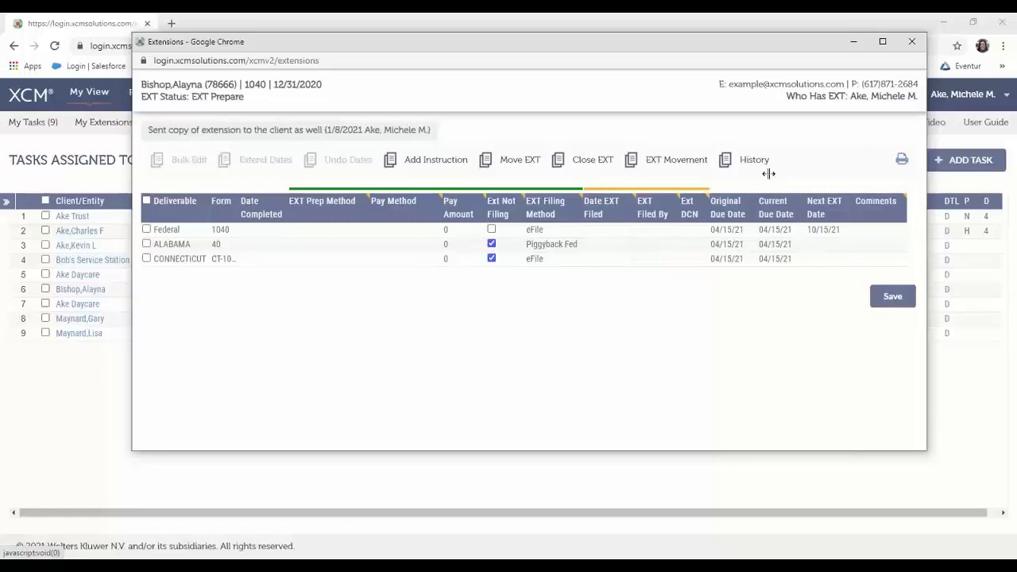
pyautogui.click(912, 40)
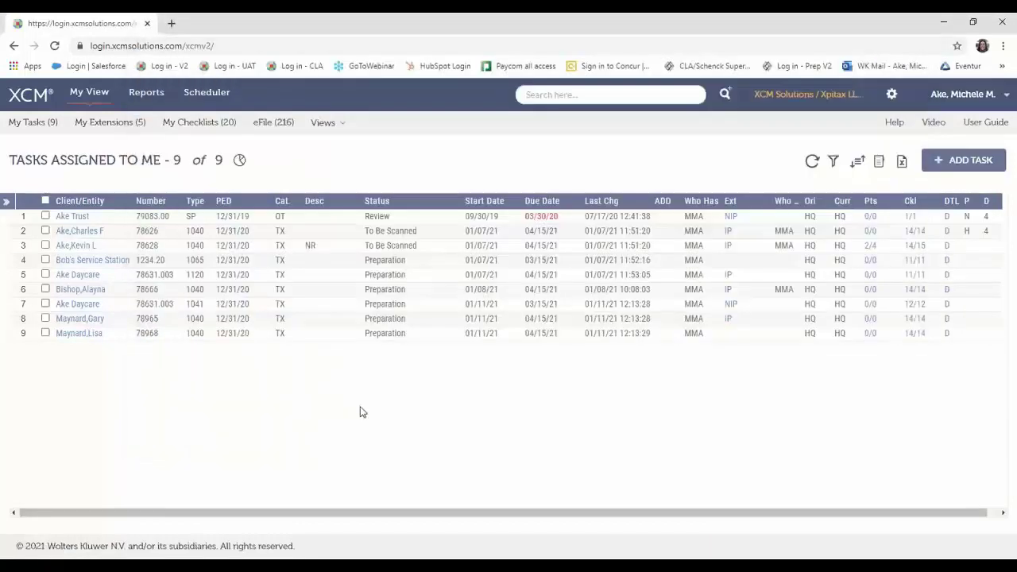